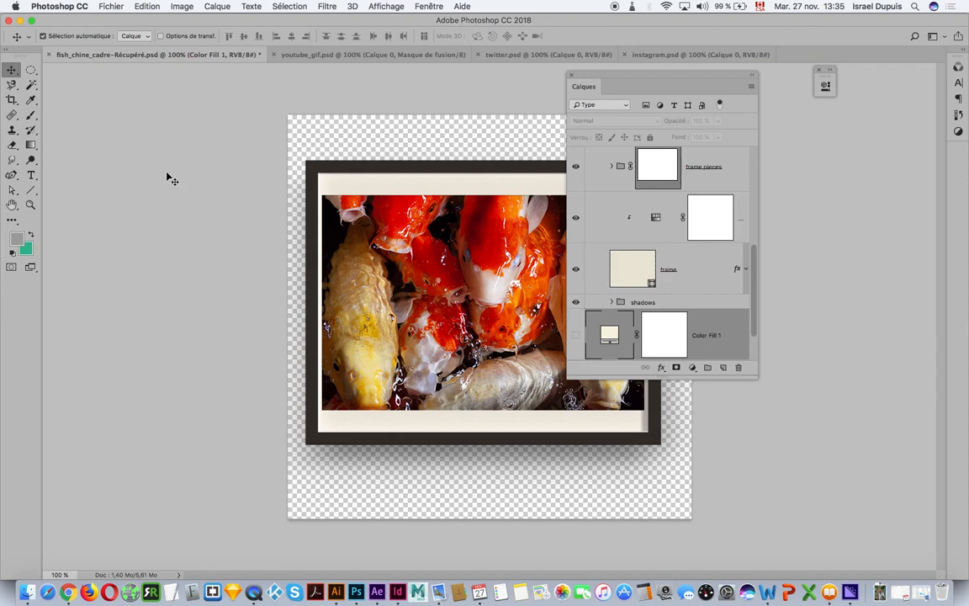
Show the rulers, check that their unit is Pixels, and move the Layers panel clear of the framed fish image.
key("super+r")
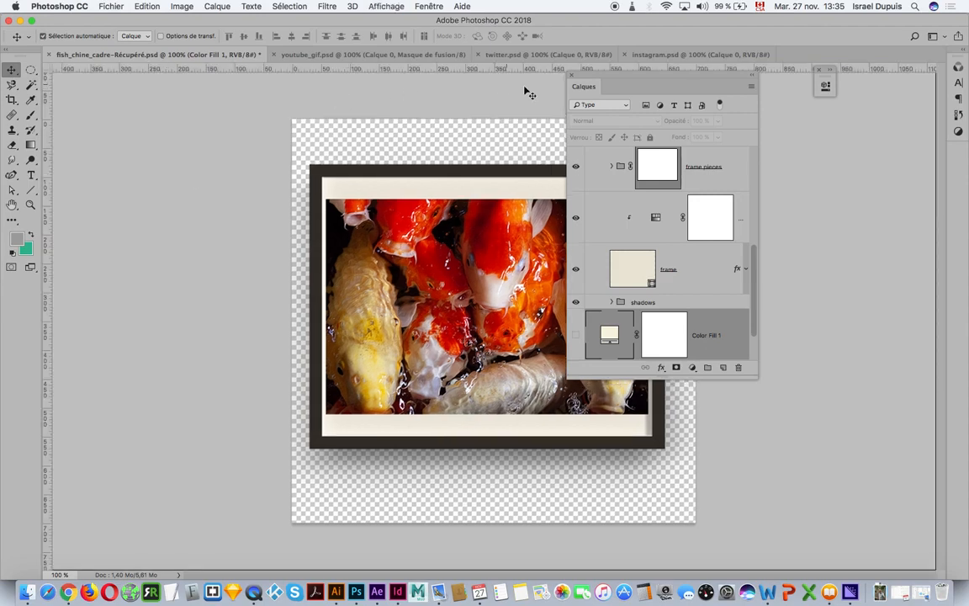
left_click_drag(589, 78, 618, 108)
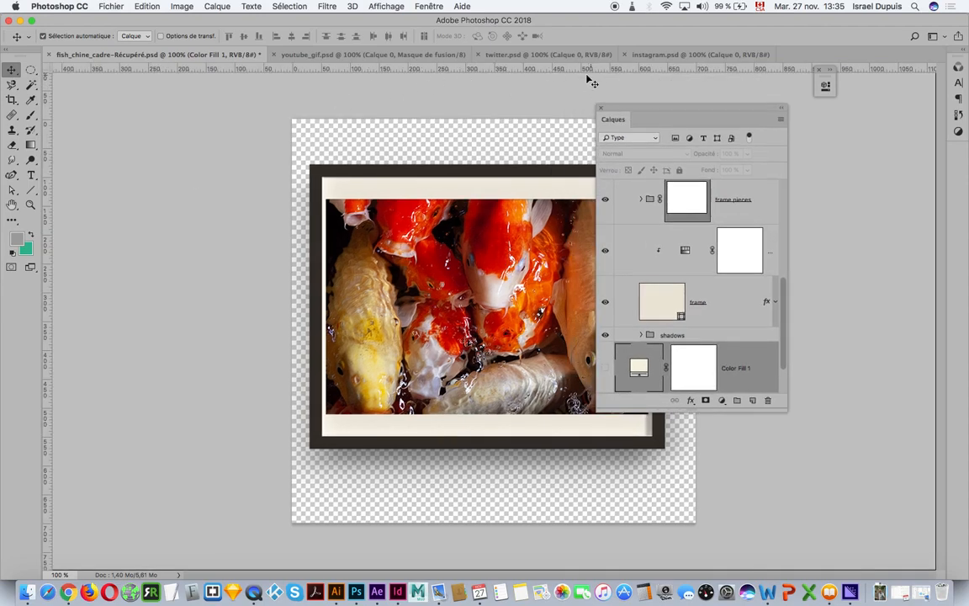
right_click(543, 72)
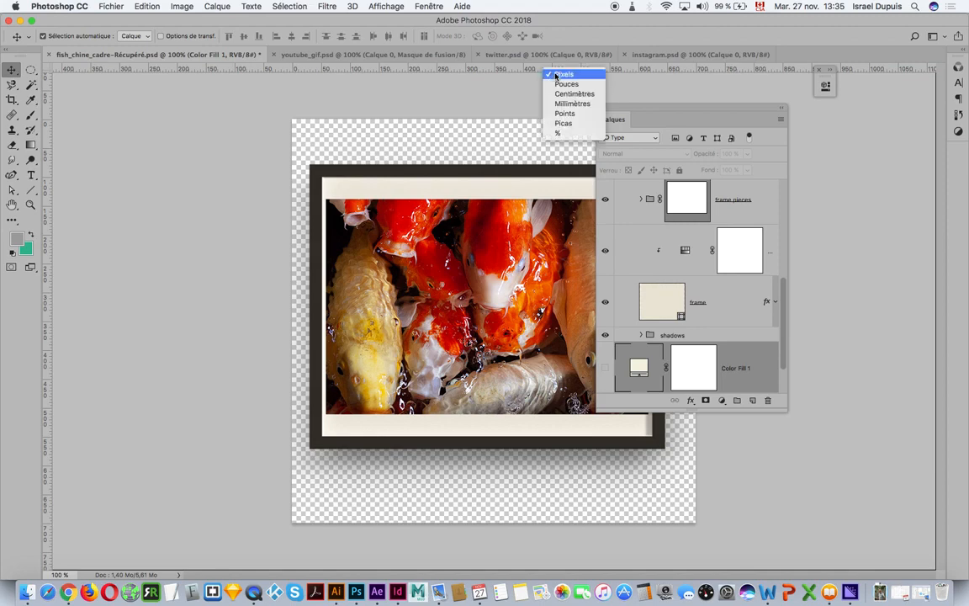
left_click(650, 89)
left_click_drag(646, 110, 741, 114)
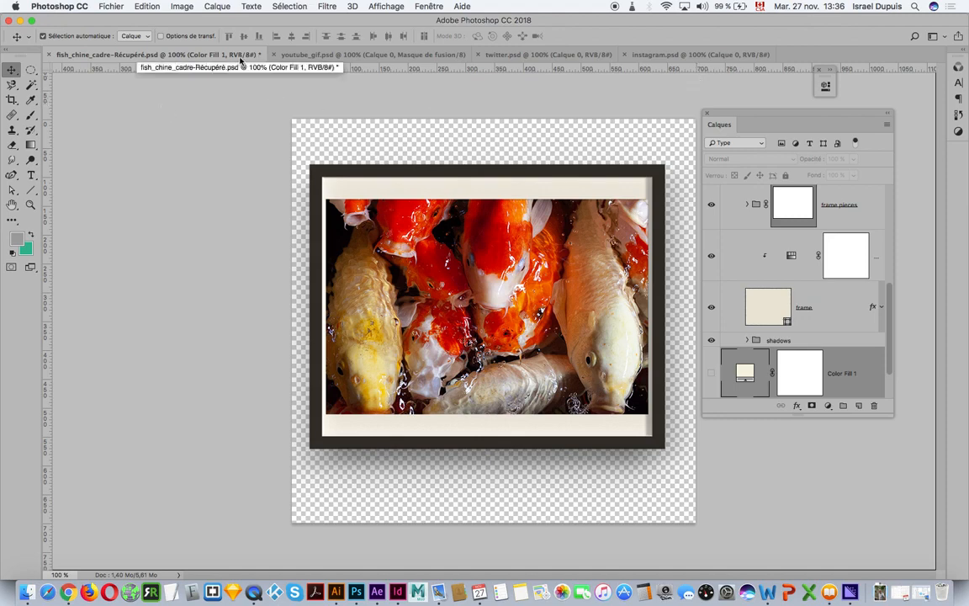
Open the image in Save for Web (legacy) and compare the original with the JPEG versions in the four-preview view.
left_click(117, 9)
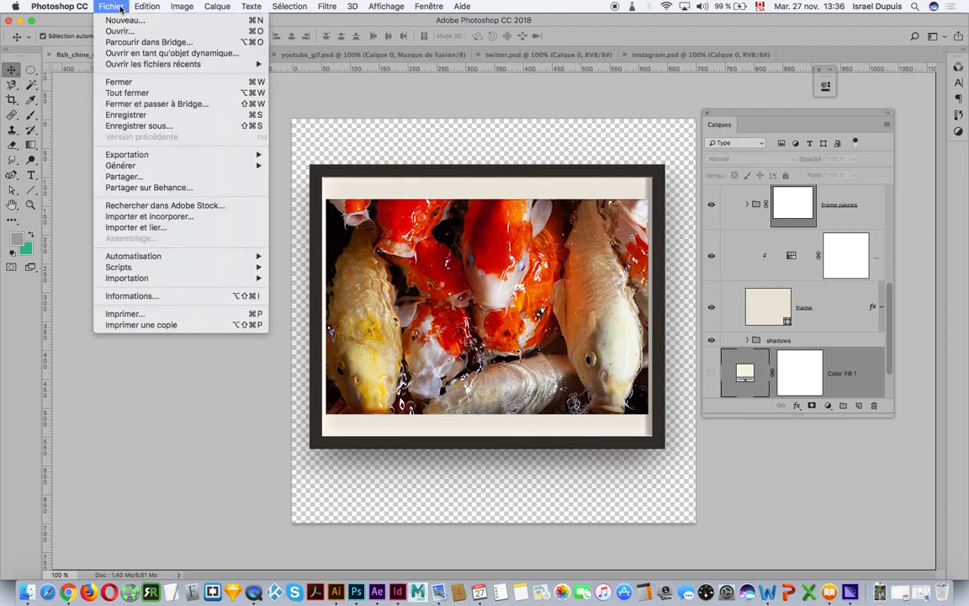
mouse_move(192, 158)
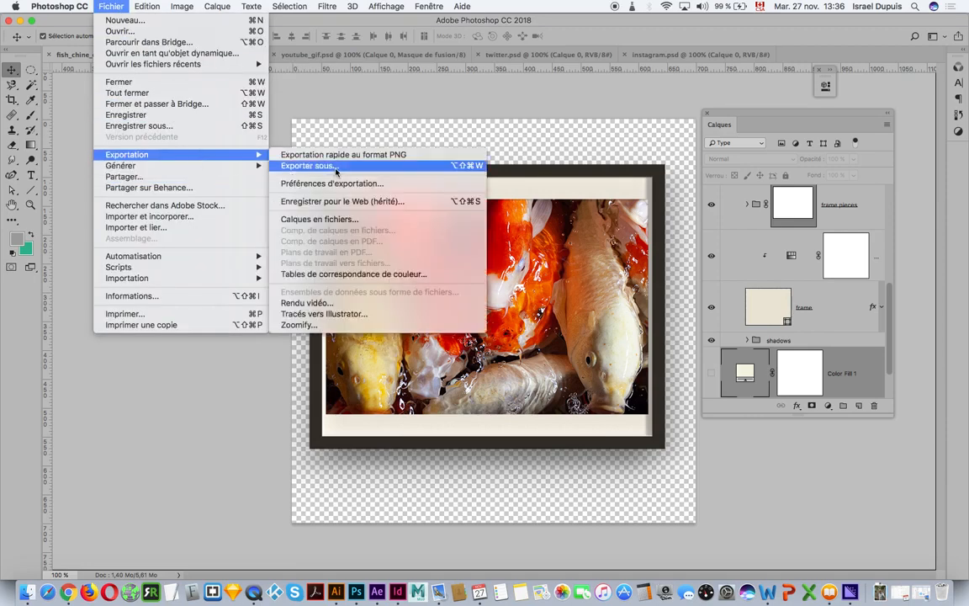
left_click(423, 202)
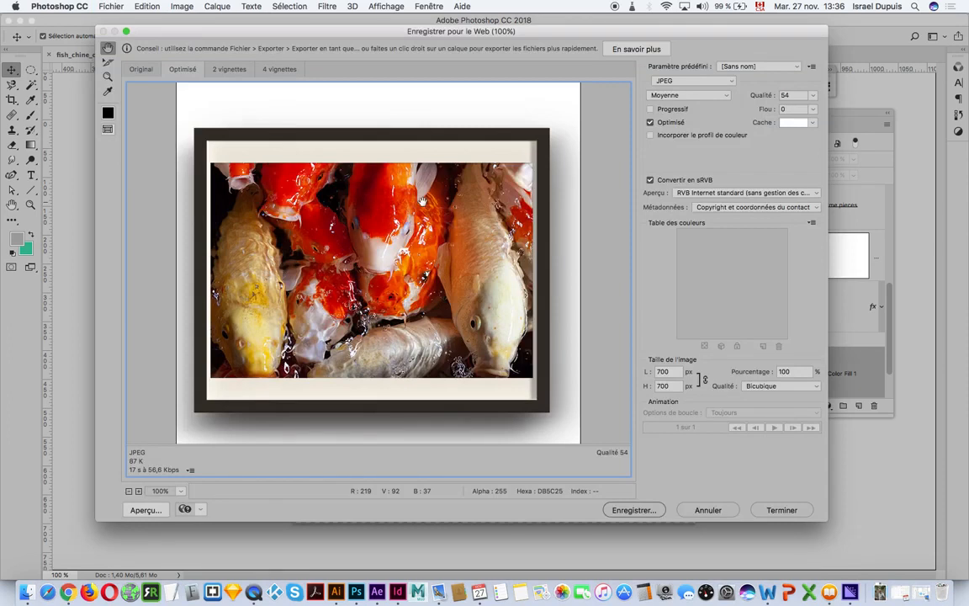
left_click(281, 70)
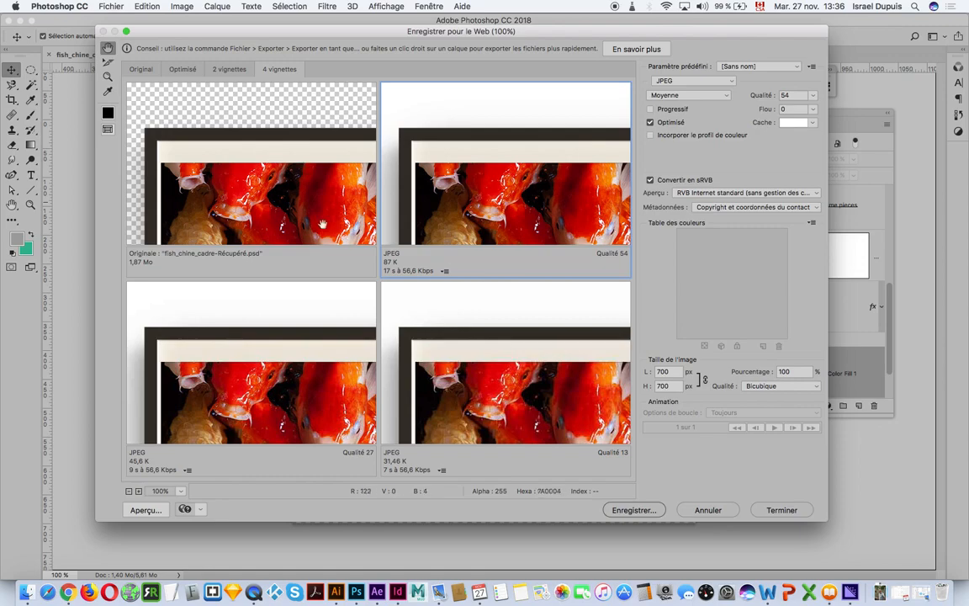
left_click_drag(288, 186, 244, 100)
left_click_drag(261, 200, 235, 165)
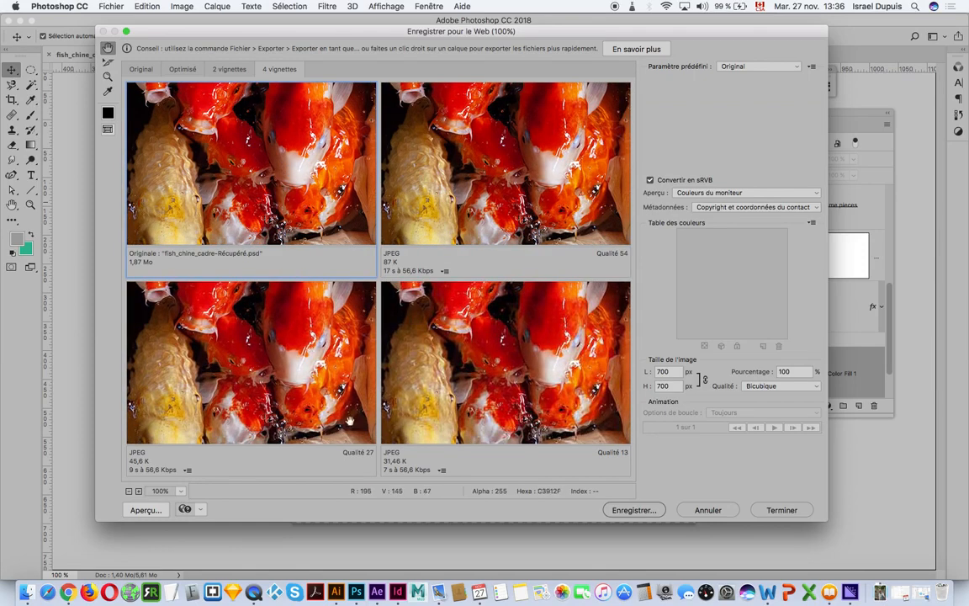
Set the quality 54 JPEG preview to PNG-24 and base the download-time estimate on Câble 1 Mb/s.
left_click(432, 205)
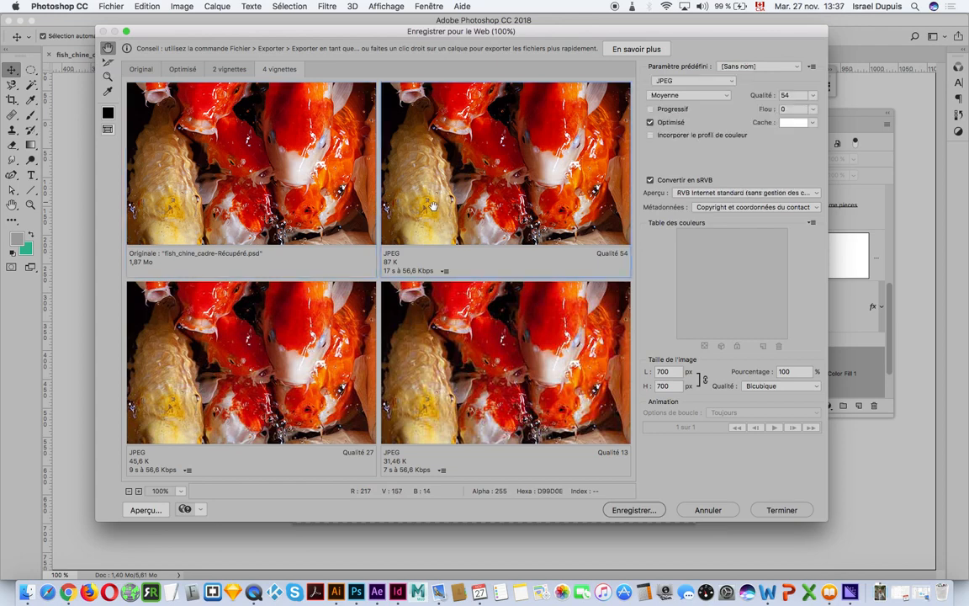
left_click(658, 372)
left_click(289, 202)
left_click(407, 178)
left_click(702, 81)
left_click(694, 96)
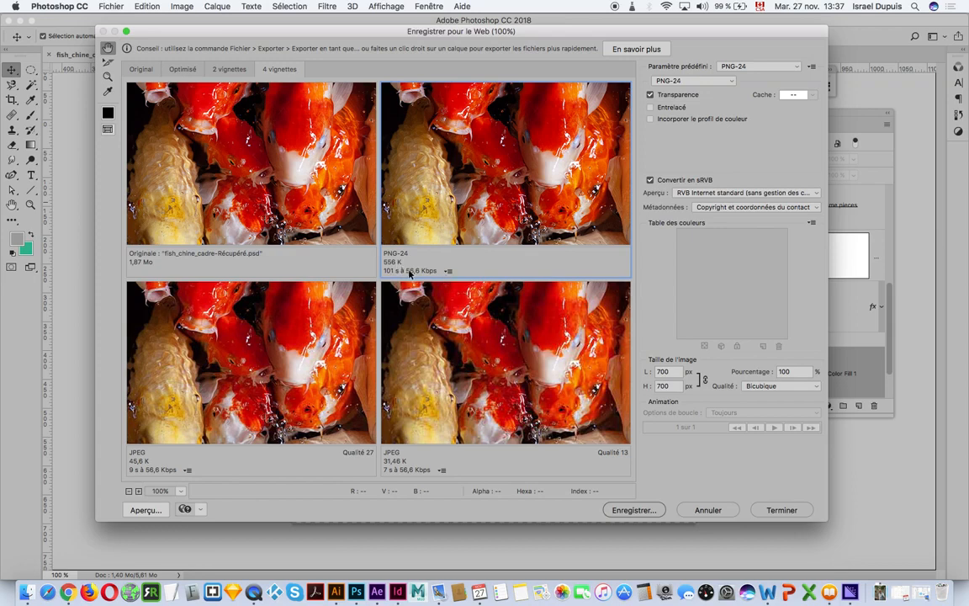
left_click(447, 271)
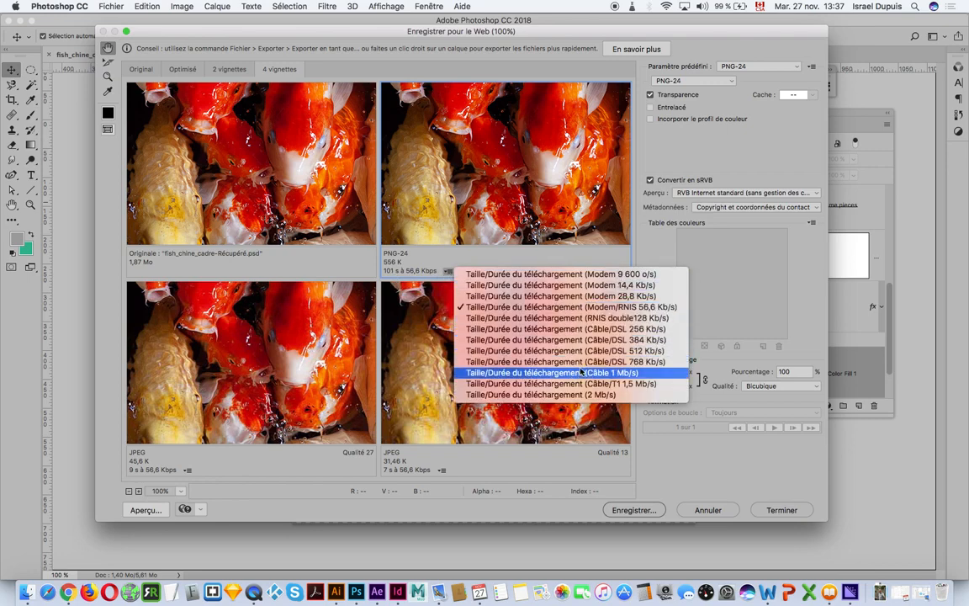
left_click(646, 375)
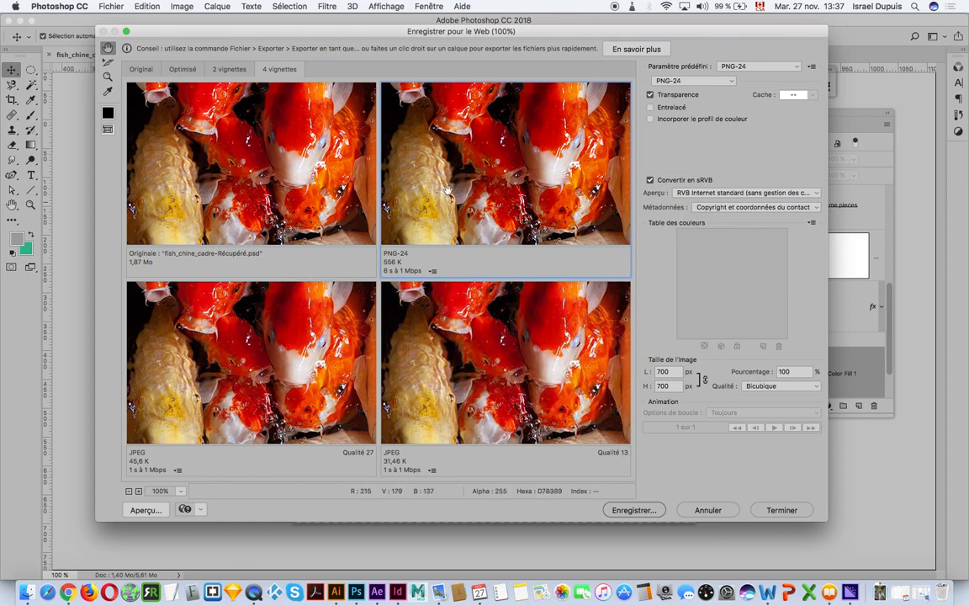
Set the JPEG quality of the fourth preview to 15 after trying quality 0.
left_click(455, 383)
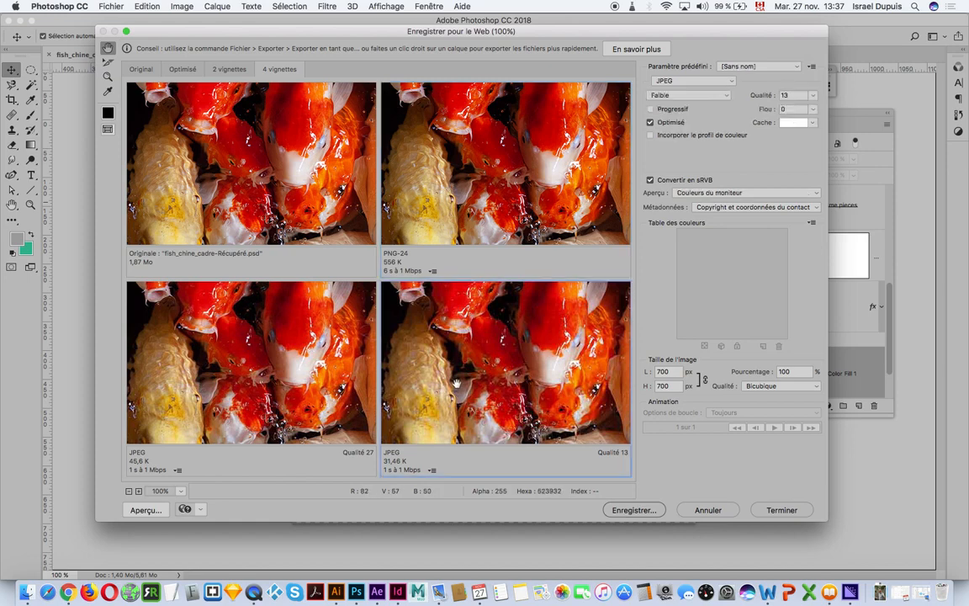
left_click(720, 84)
left_click(720, 81)
left_click(813, 96)
left_click_drag(814, 98, 688, 102)
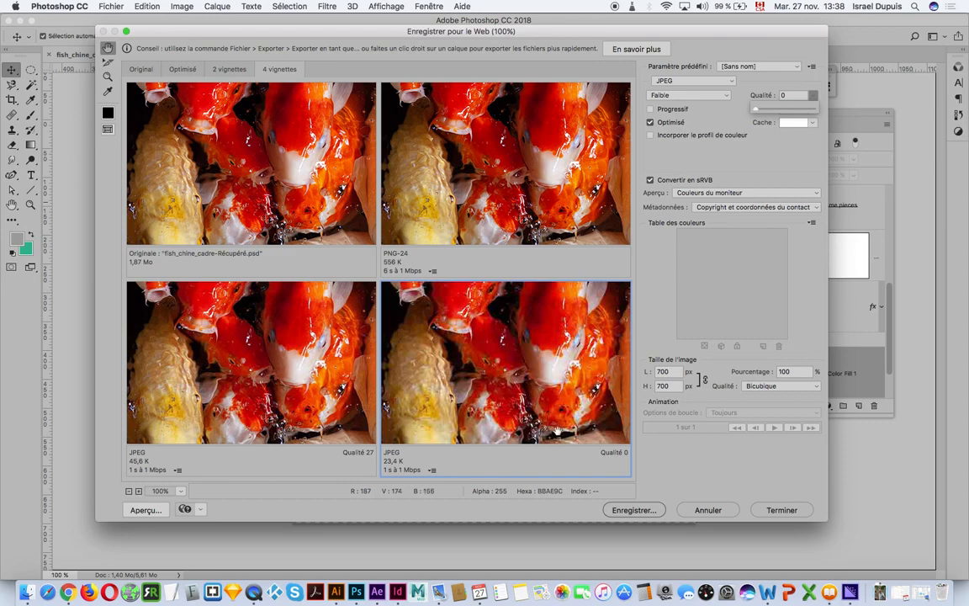
mouse_move(757, 112)
left_mouse_down()
mouse_move(773, 112)
mouse_move(763, 112)
left_mouse_up()
Set the JPEG quality of the third preview to 32.
left_click(212, 346)
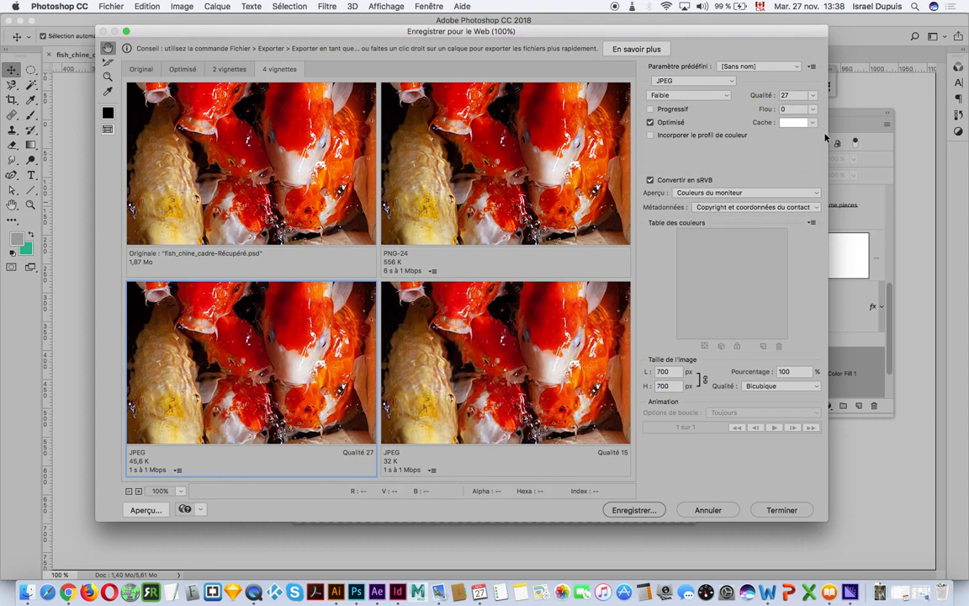
left_click(813, 95)
mouse_move(770, 108)
left_mouse_down()
mouse_move(797, 109)
mouse_move(776, 111)
left_mouse_up()
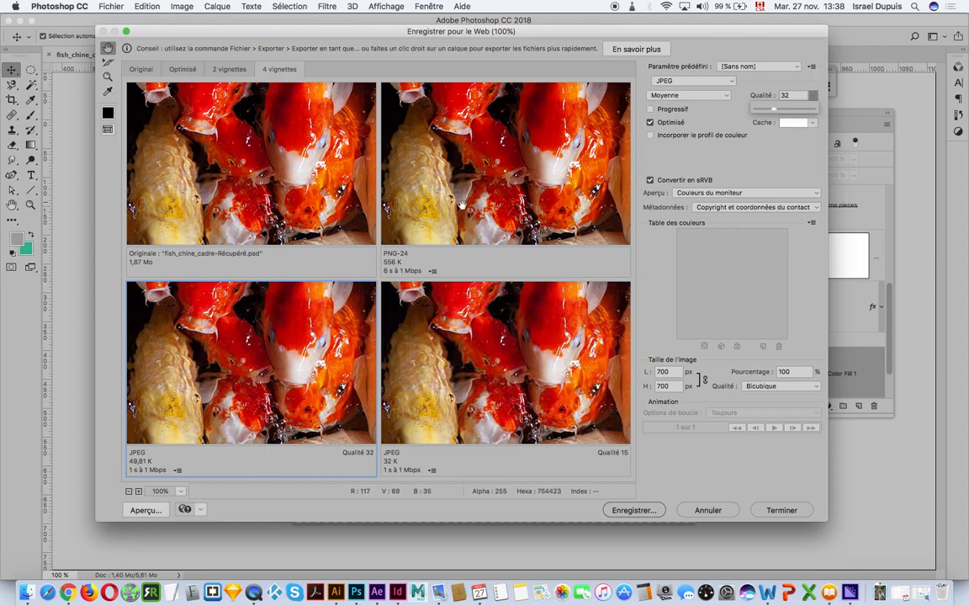
left_click_drag(266, 340, 286, 340)
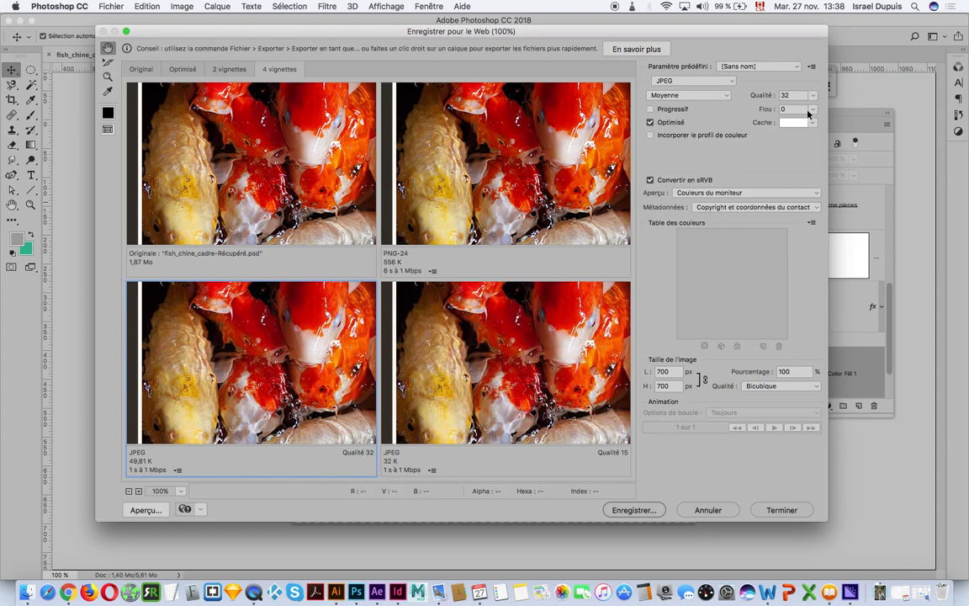
Review the quality presets and blur setting of the third JPEG preview, and enable its Progressif option.
left_click(725, 98)
left_click(748, 96)
left_click(813, 109)
mouse_move(753, 124)
left_mouse_down()
mouse_move(768, 126)
mouse_move(738, 121)
left_mouse_up()
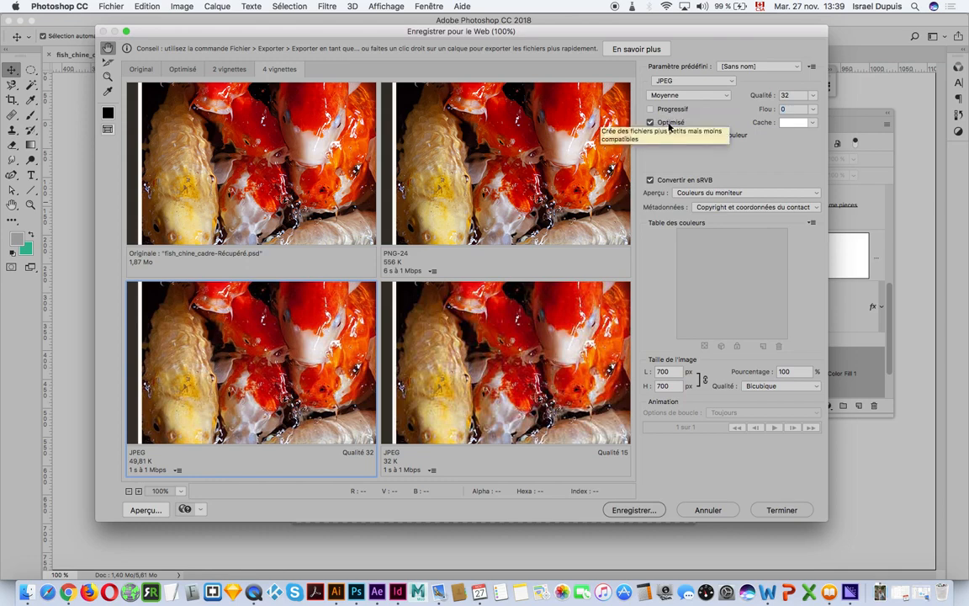
left_click(652, 109)
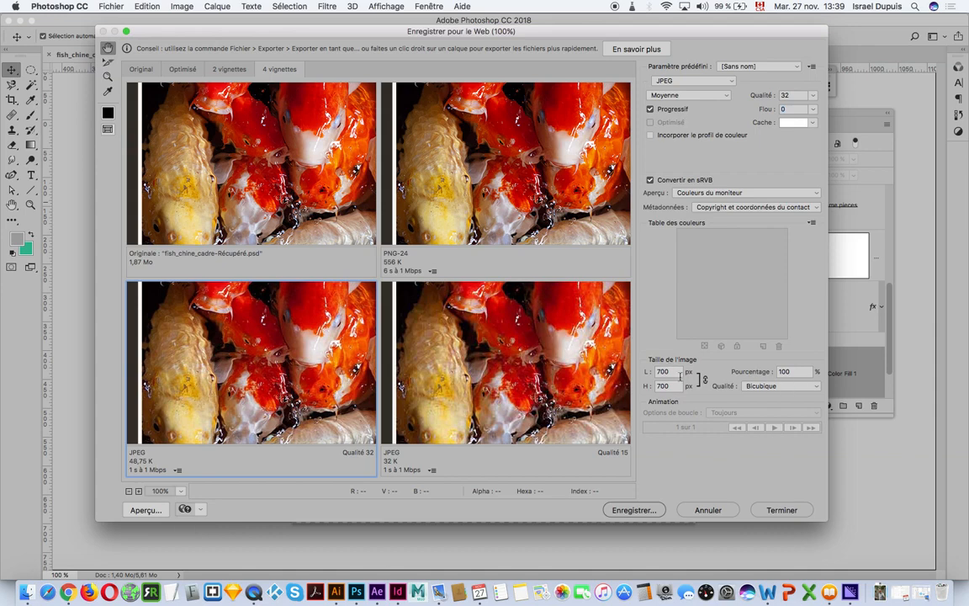
Resize the exported image to 400 x 400 px.
left_click_drag(677, 375, 638, 373)
type("400")
left_click(678, 386)
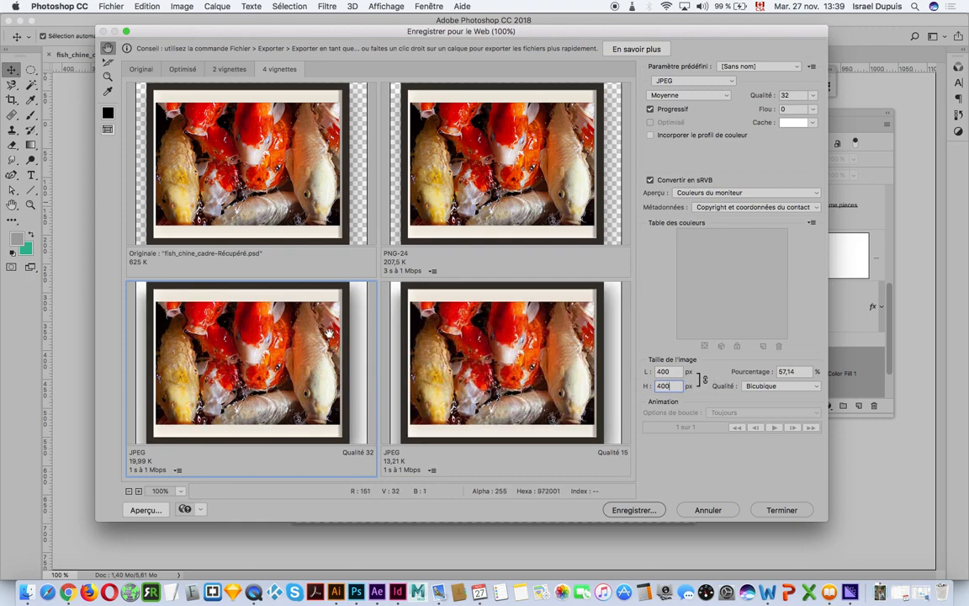
Examine the compression artefacts of the optimised JPEG alone at 1000% and 300%, and return to 100%.
left_click(191, 70)
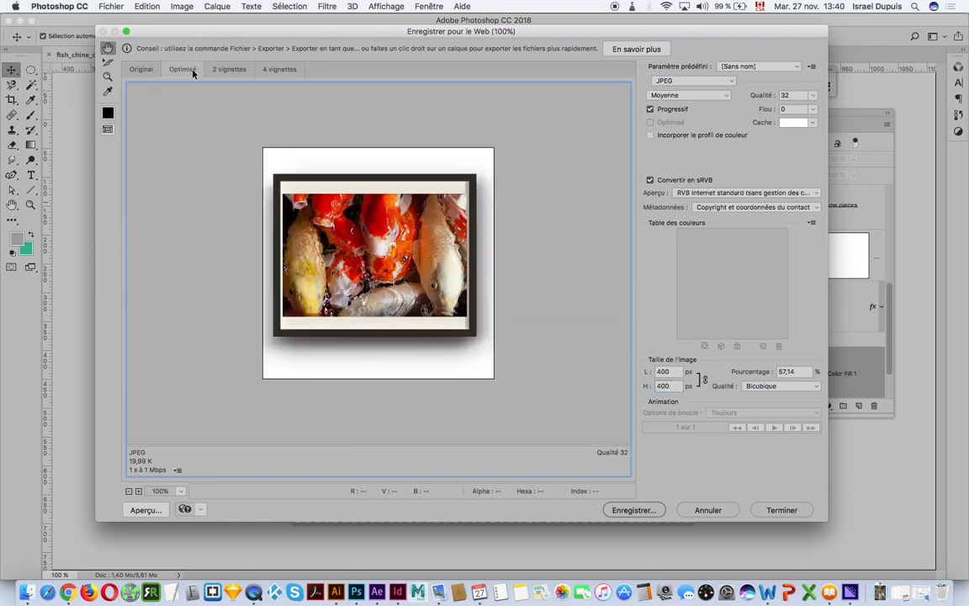
left_click(179, 494)
left_click(233, 507)
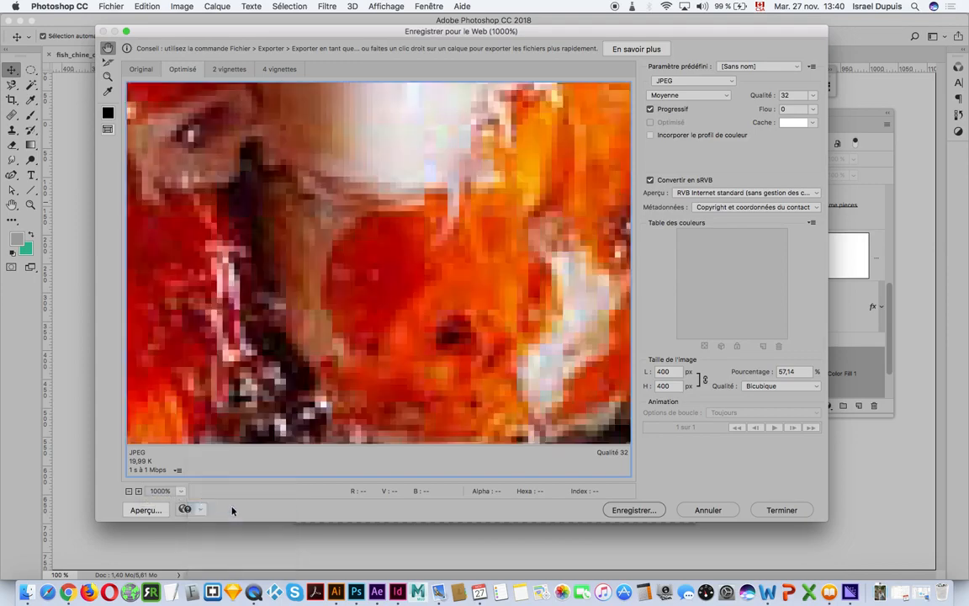
left_click(179, 493)
left_click(244, 463)
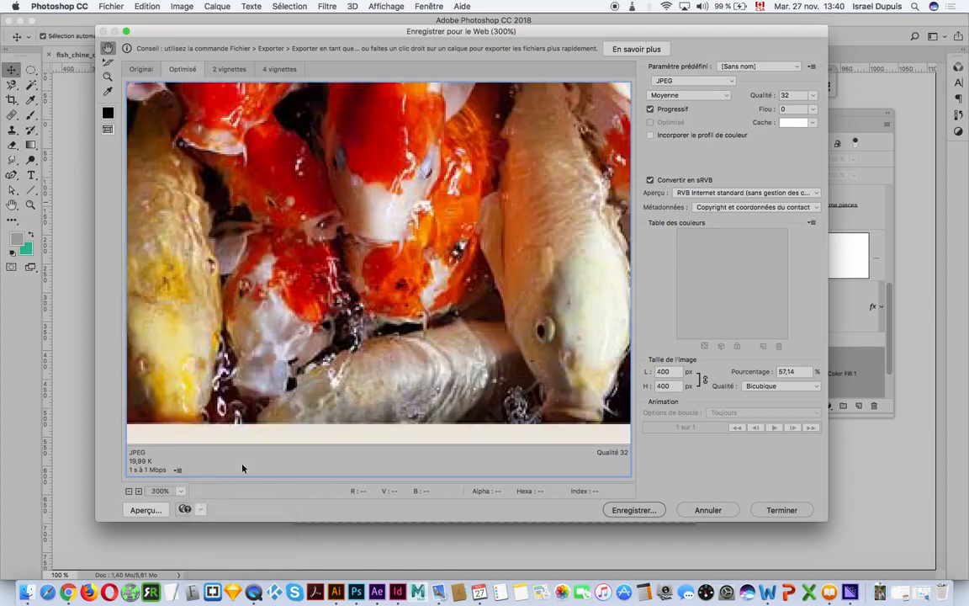
left_click(182, 491)
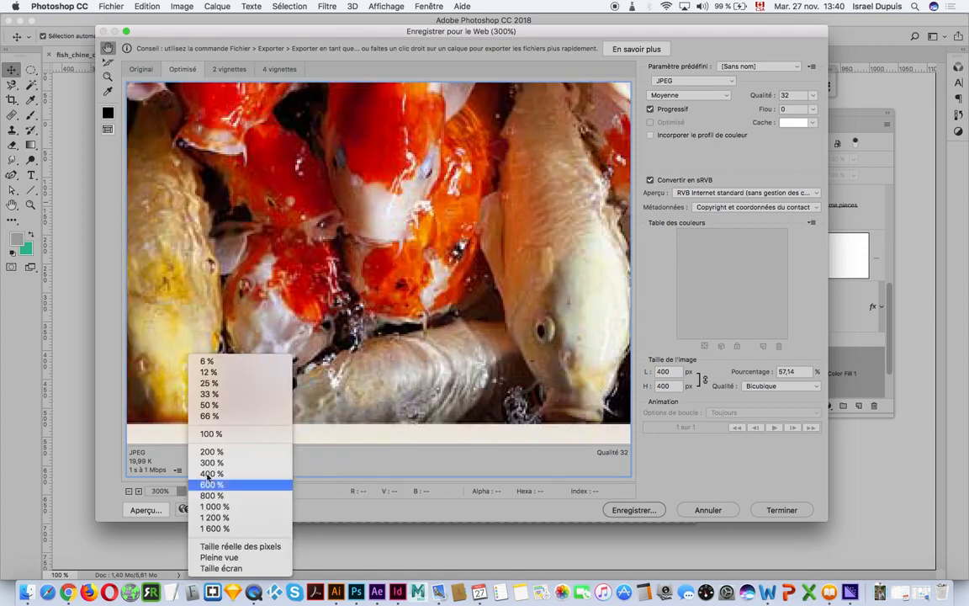
left_click(254, 434)
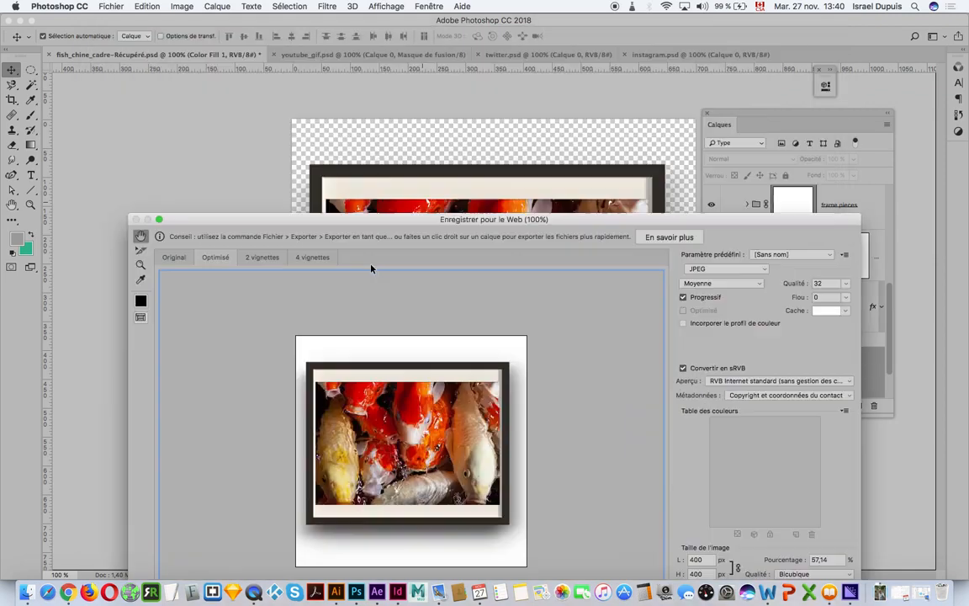
Look at the document's transparent background behind the export dialog, and try Noir as the JPEG's matte colour.
left_click_drag(329, 33, 312, 191)
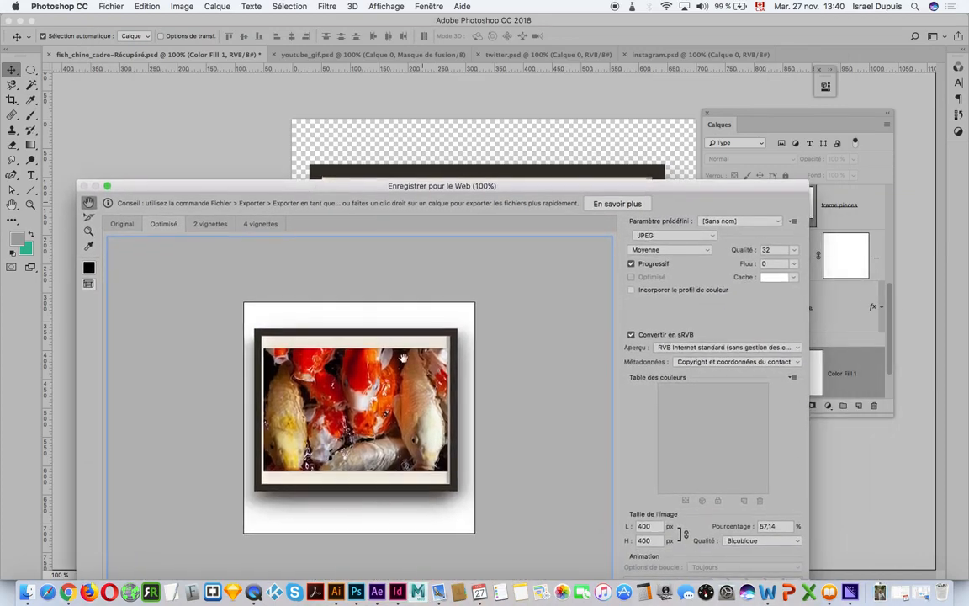
left_click_drag(442, 183, 419, 37)
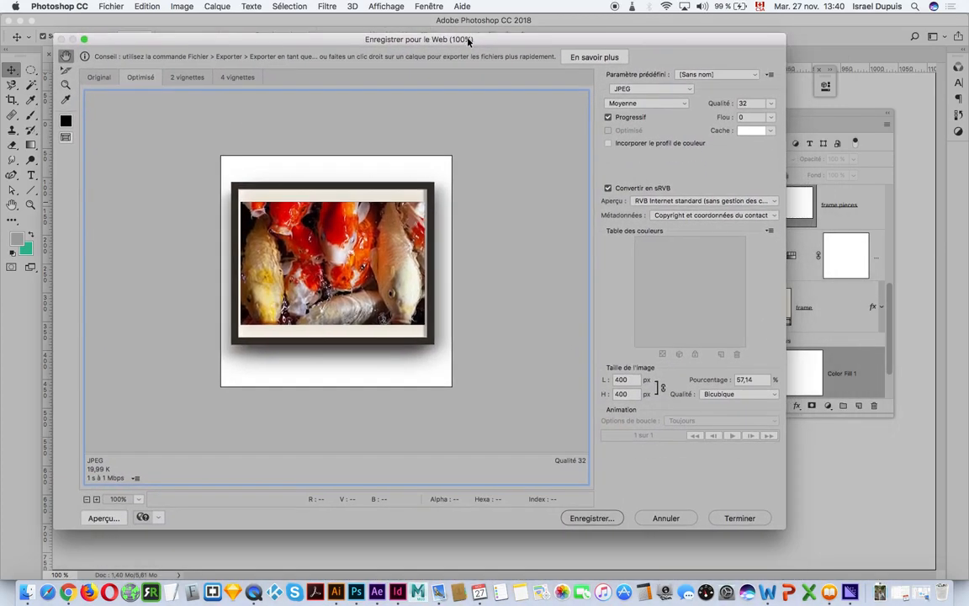
left_click(769, 132)
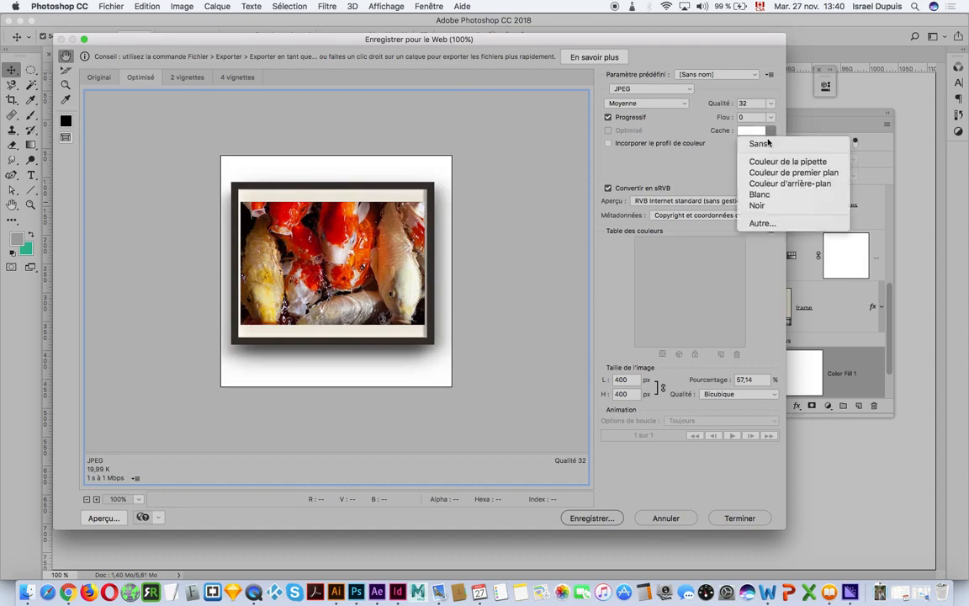
left_click(695, 133)
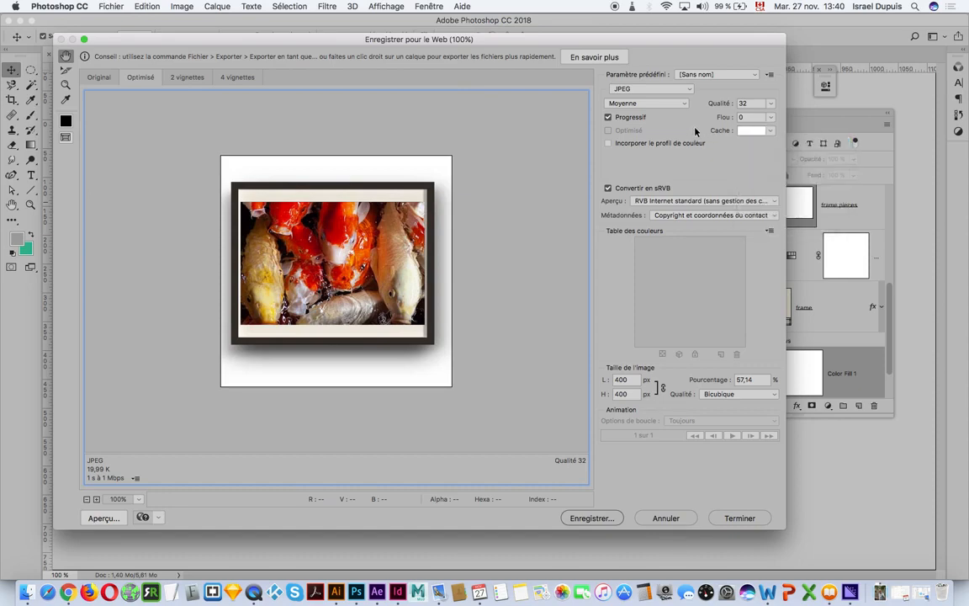
left_click(771, 133)
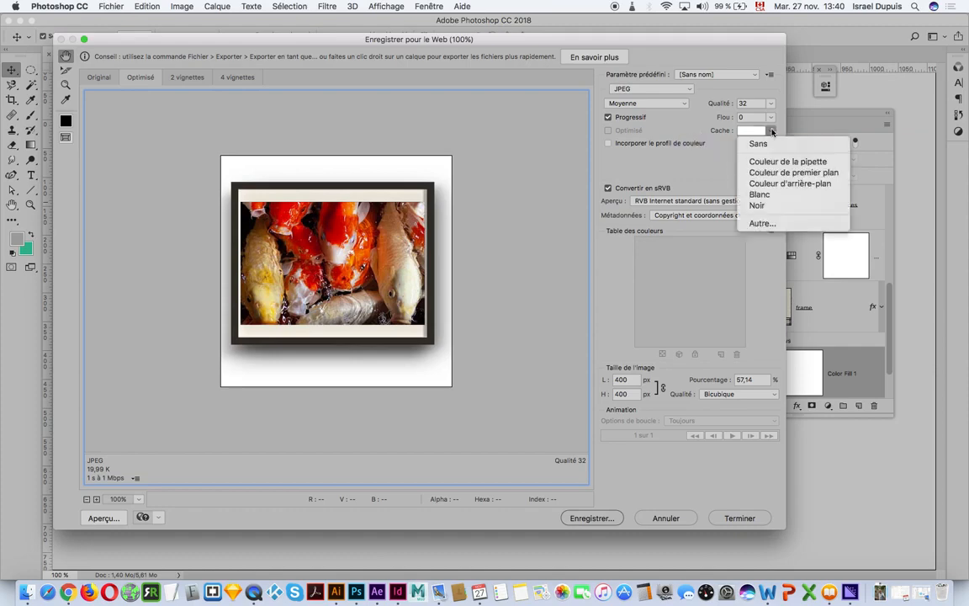
left_click(773, 205)
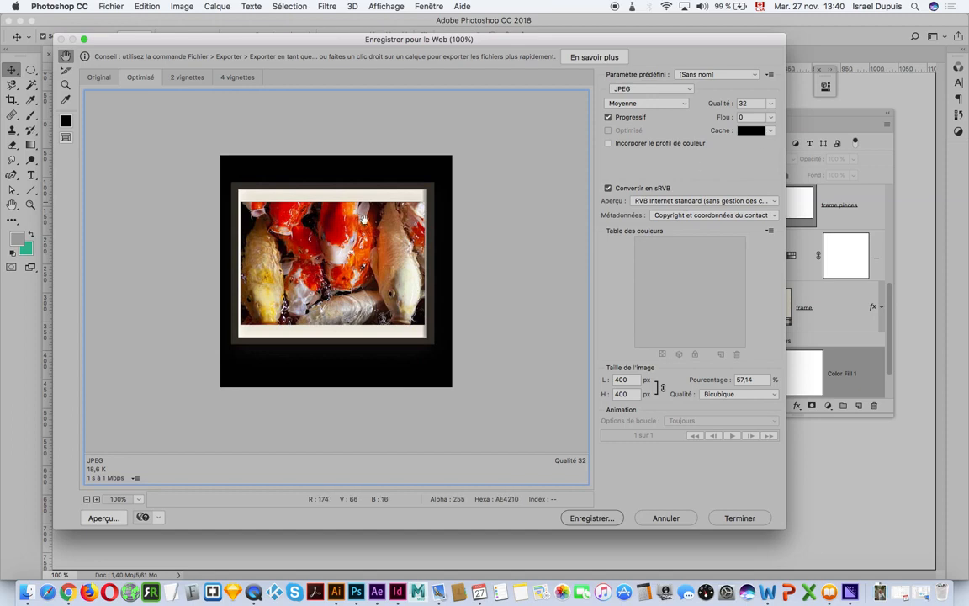
Set the JPEG's matte to the custom red c70000.
left_click(768, 131)
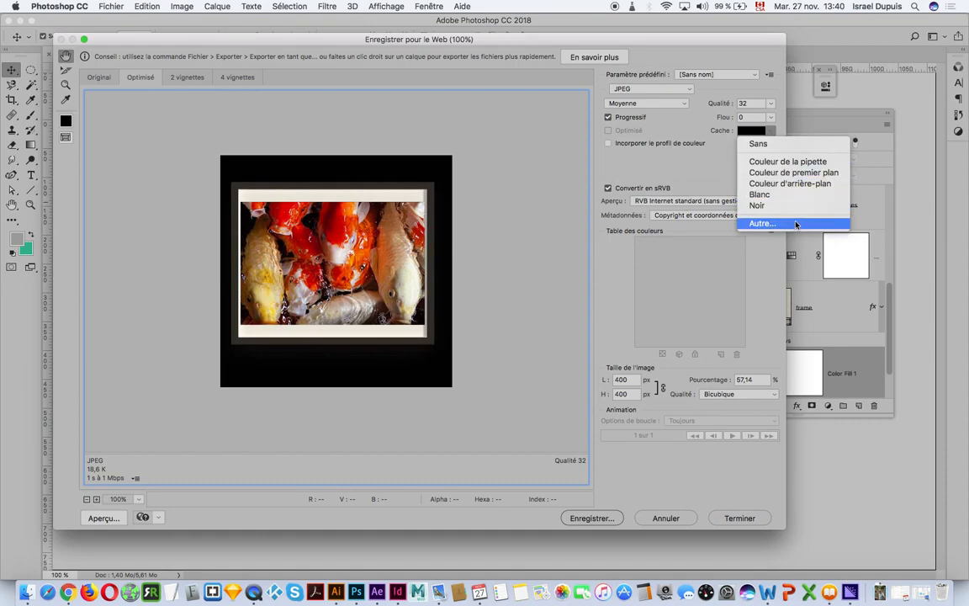
left_click(713, 204)
mouse_move(147, 164)
left_mouse_down()
mouse_move(151, 133)
mouse_move(184, 110)
left_mouse_up()
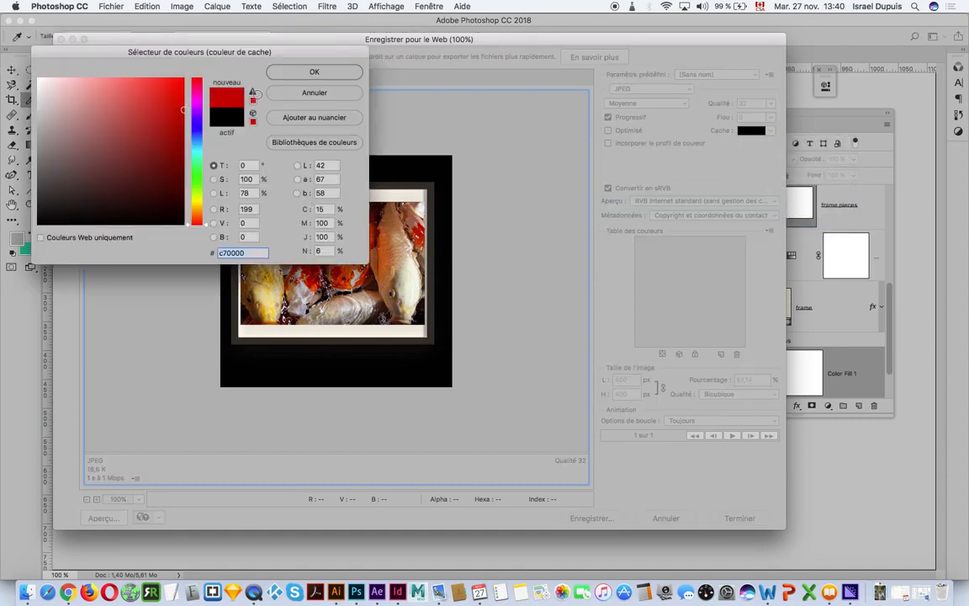
left_click(313, 72)
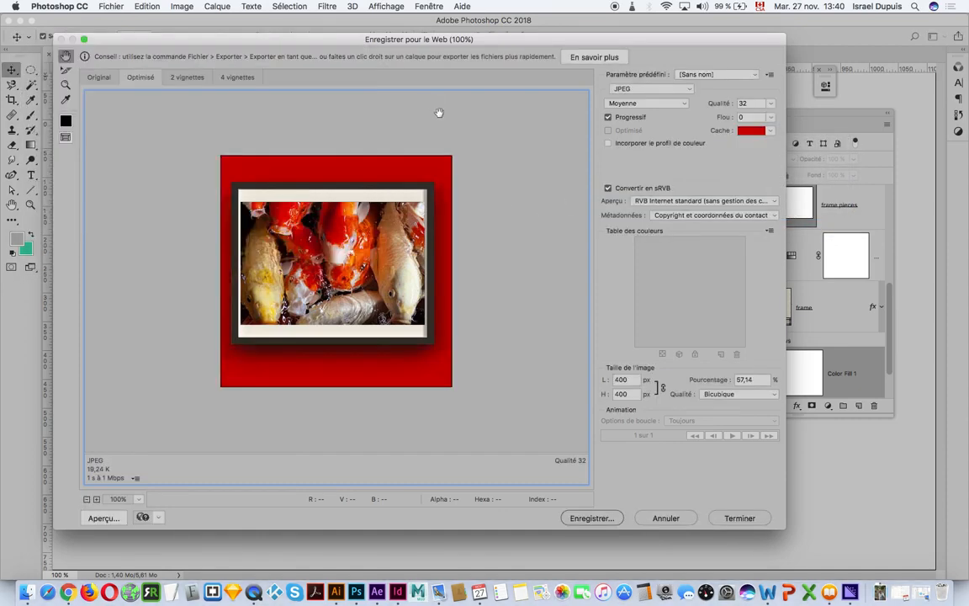
Set the JPEG's matte to white and save the optimised copy in the ecran_format folder.
left_click(768, 132)
left_click(761, 193)
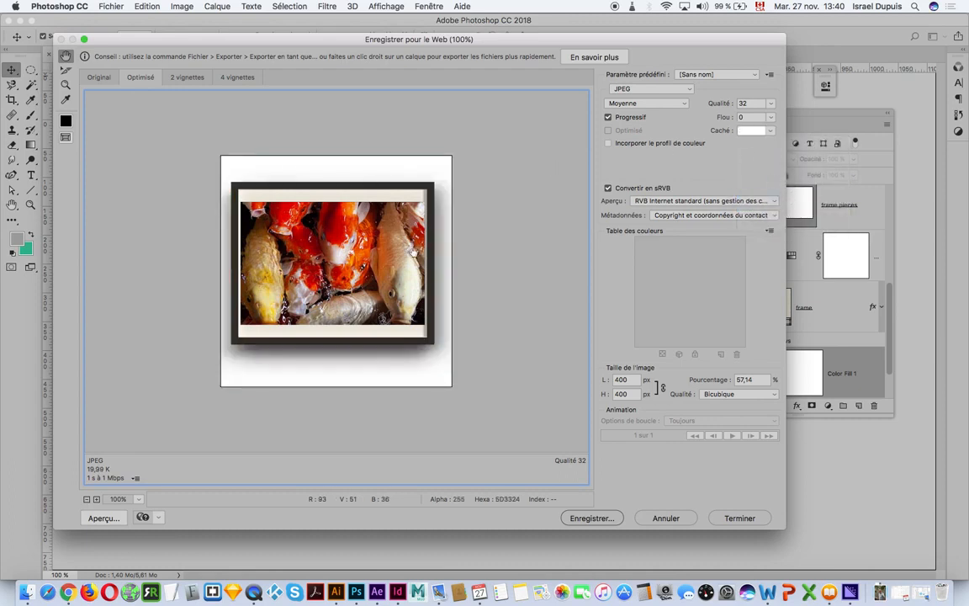
left_click(592, 522)
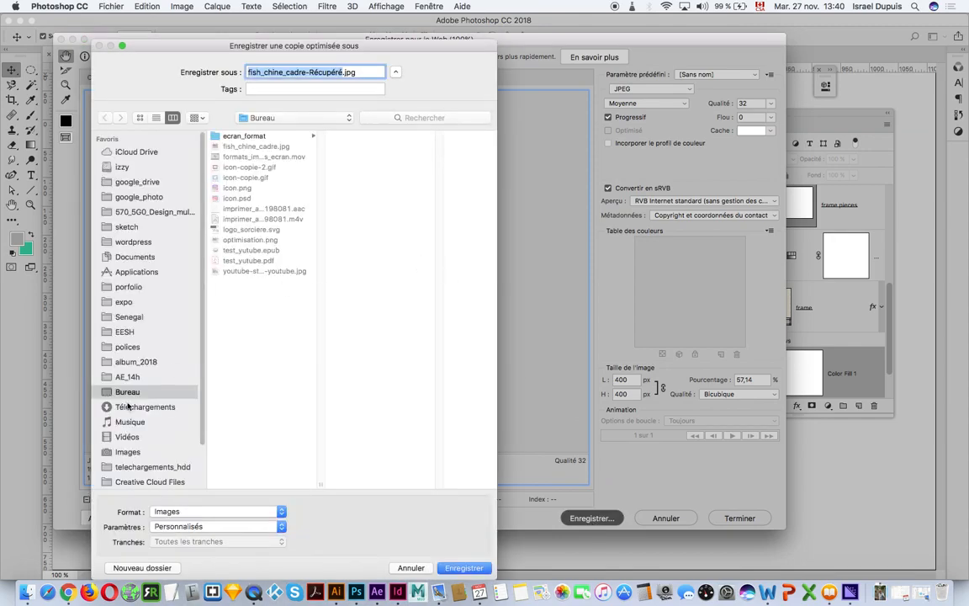
left_click(252, 136)
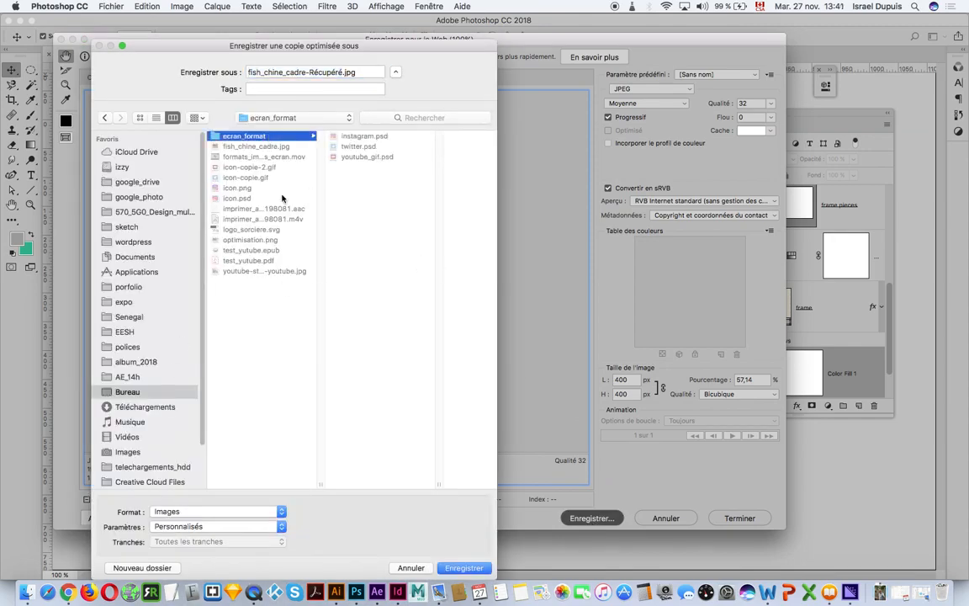
left_click(480, 568)
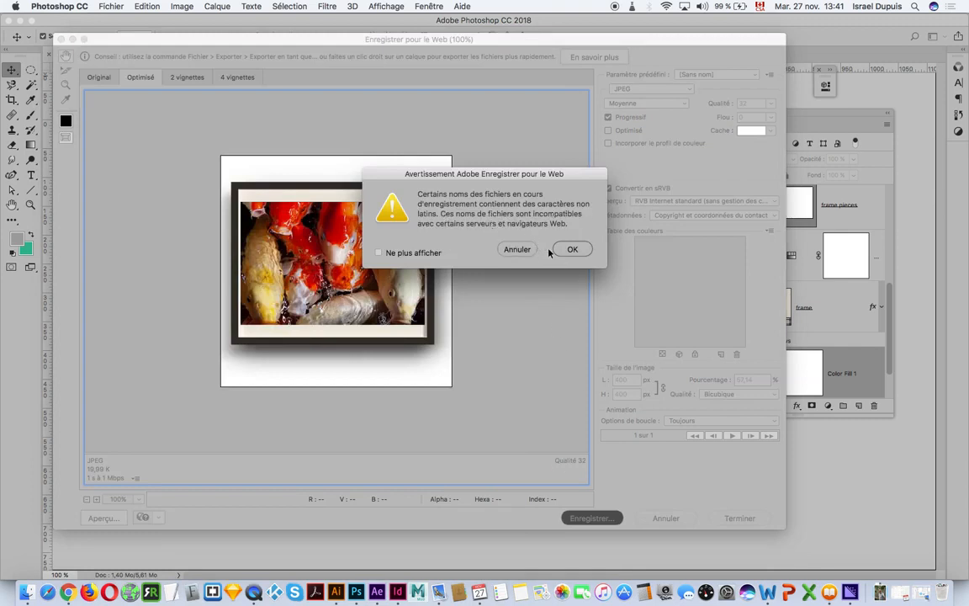
left_click(569, 250)
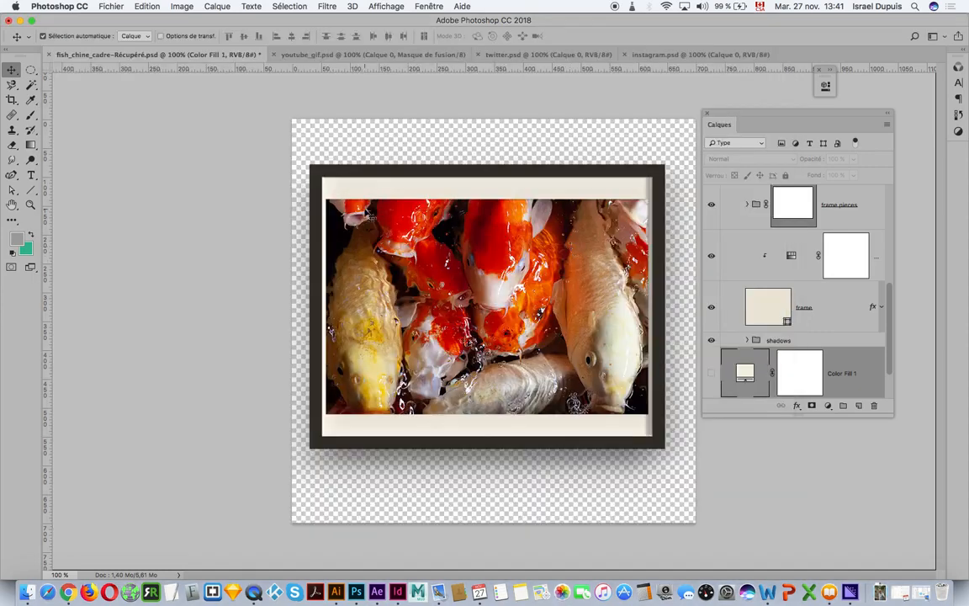
Export the framed fish image for the web again at full size, saving it as fish_chine_cadre.jpg in ecran_format.
key("super+alt+shift+s")
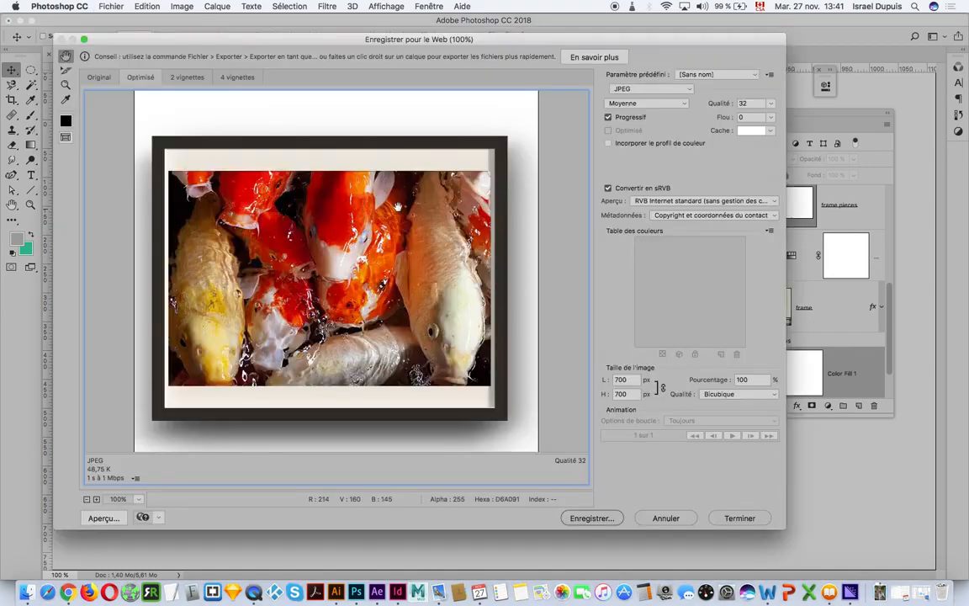
left_click(607, 519)
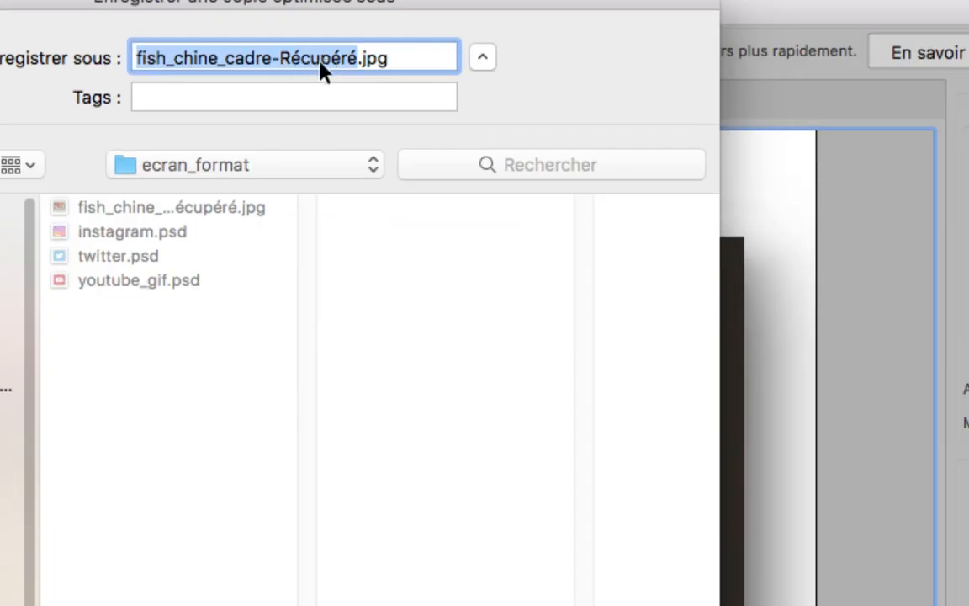
left_click(356, 59)
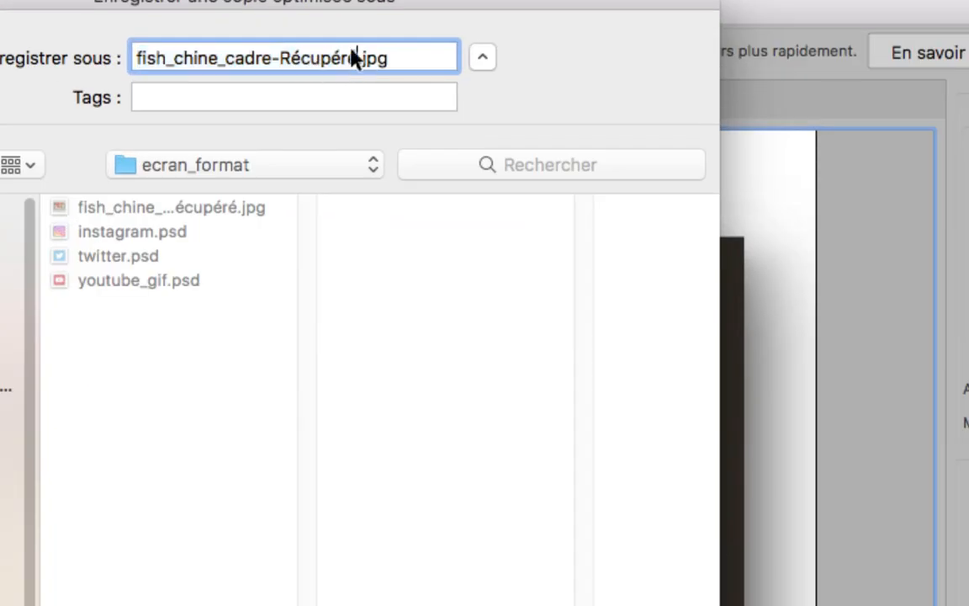
left_click_drag(297, 60, 279, 61)
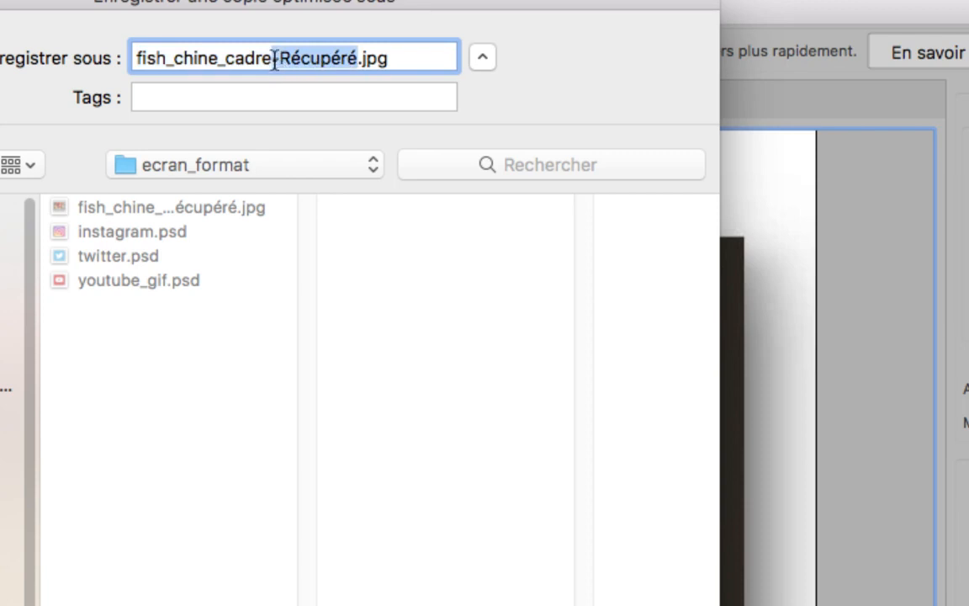
key("BackSpace")
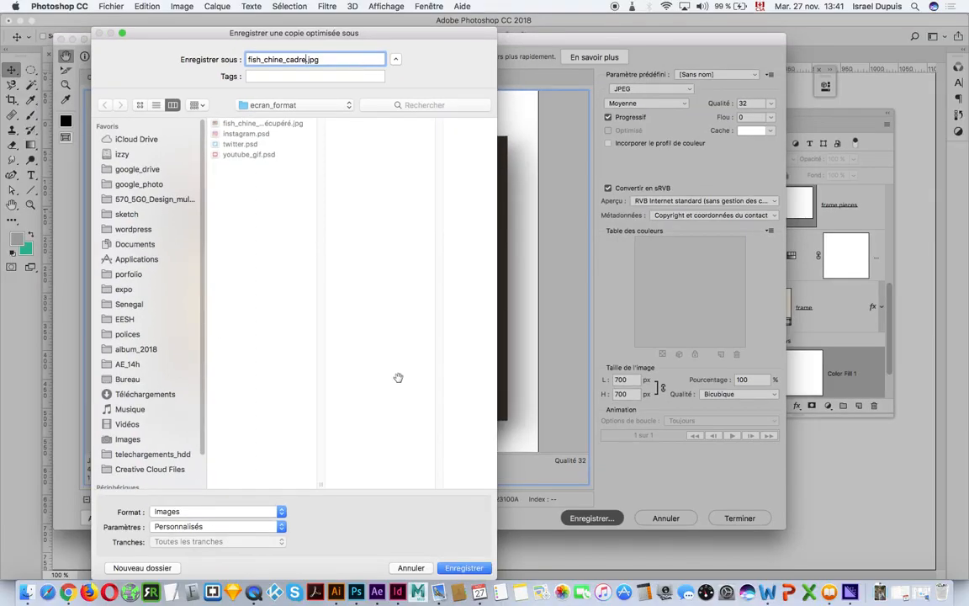
left_click(464, 568)
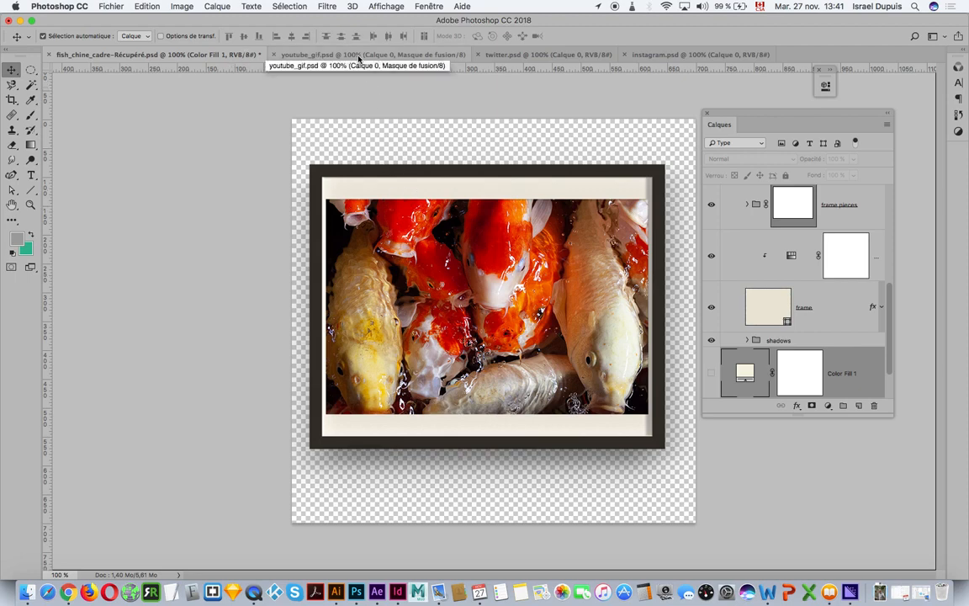
Look through the YouTube, Twitter and Instagram icon documents, and place instagram.psd directly after the fish document.
left_click(384, 57)
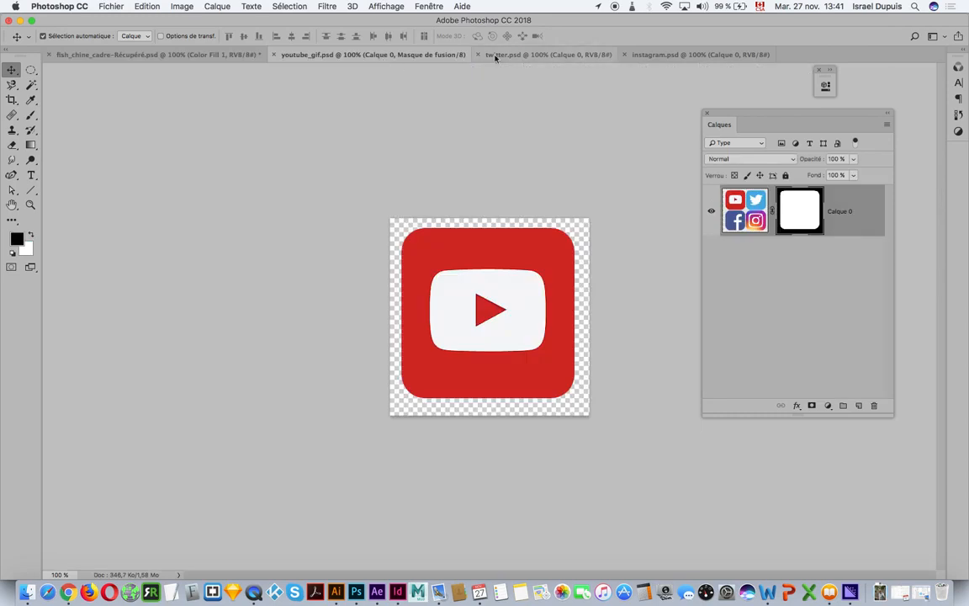
left_click(541, 55)
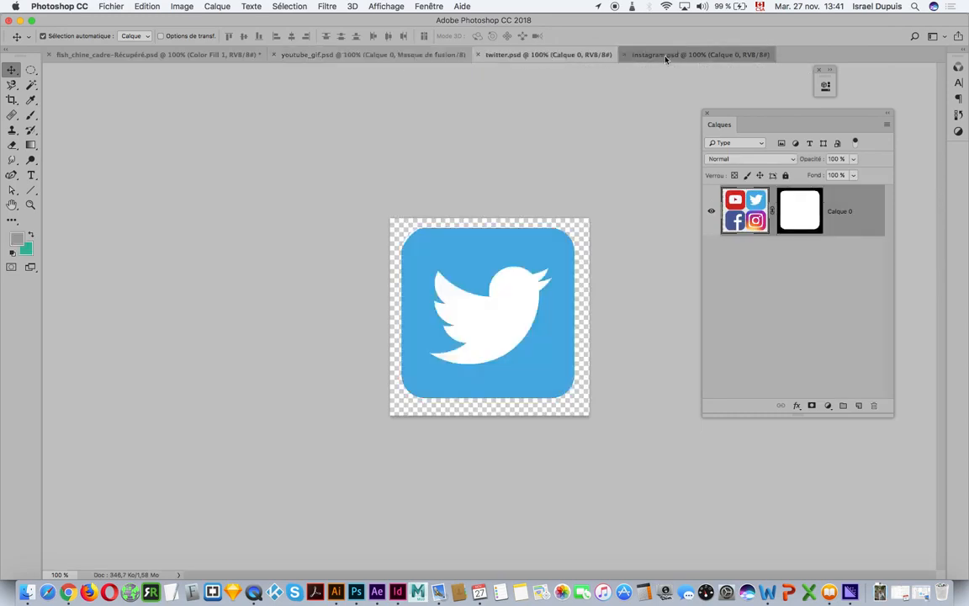
left_click(664, 55)
left_click_drag(665, 56, 283, 64)
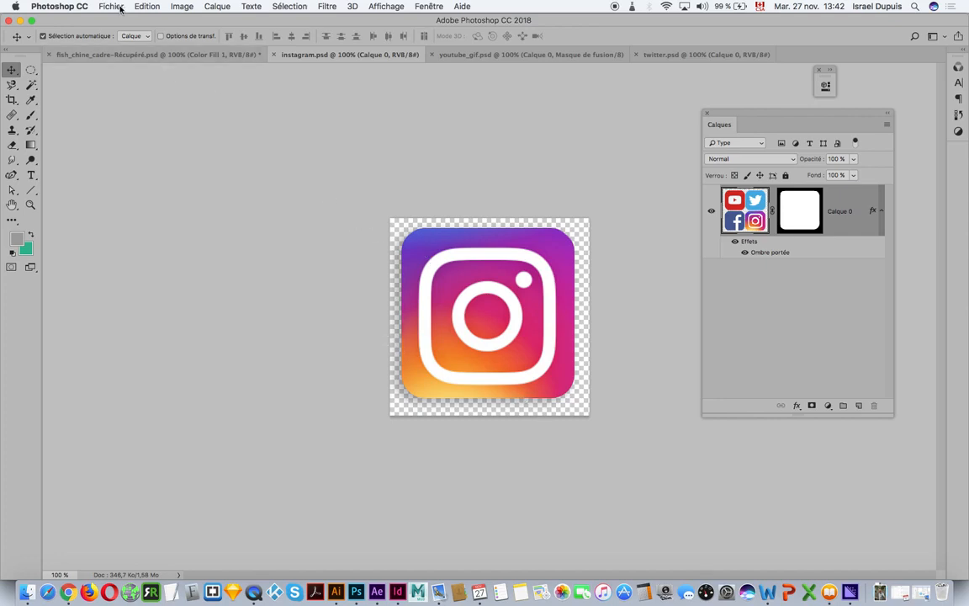
Start a Save for Web export of the Instagram icon, compare it as JPEG, and set the format to PNG-24.
key("super+alt+shift+s")
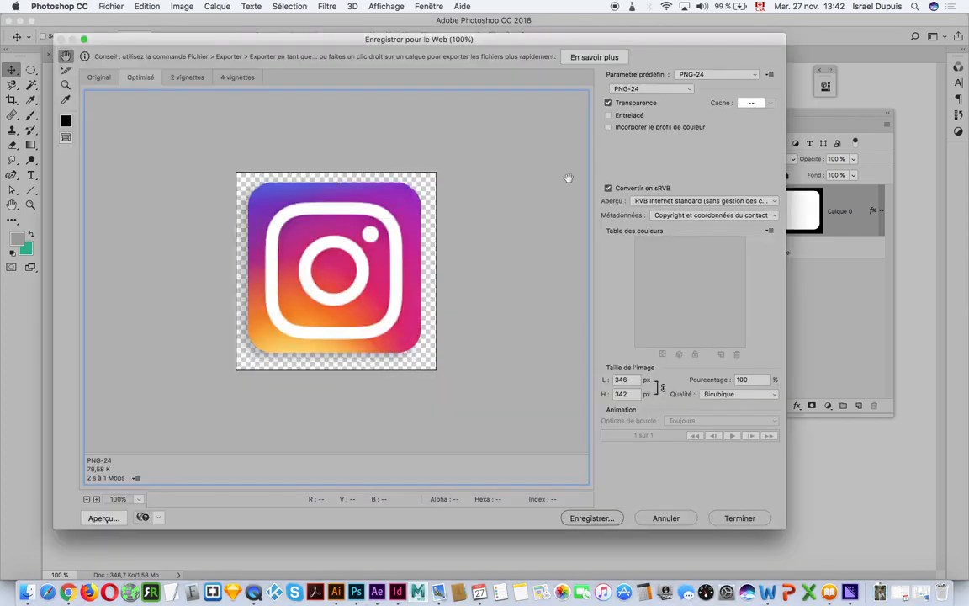
left_click(614, 88)
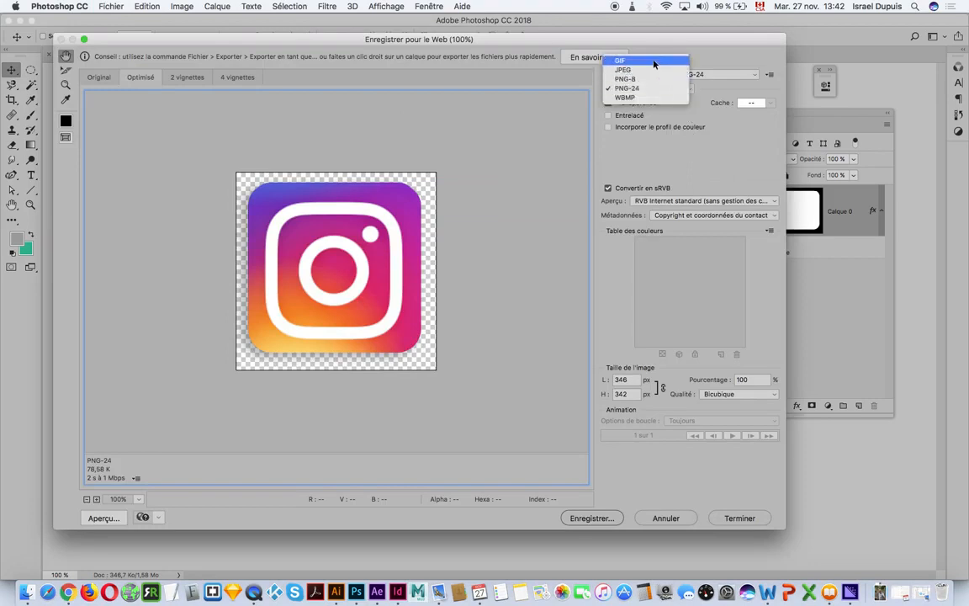
left_click(652, 70)
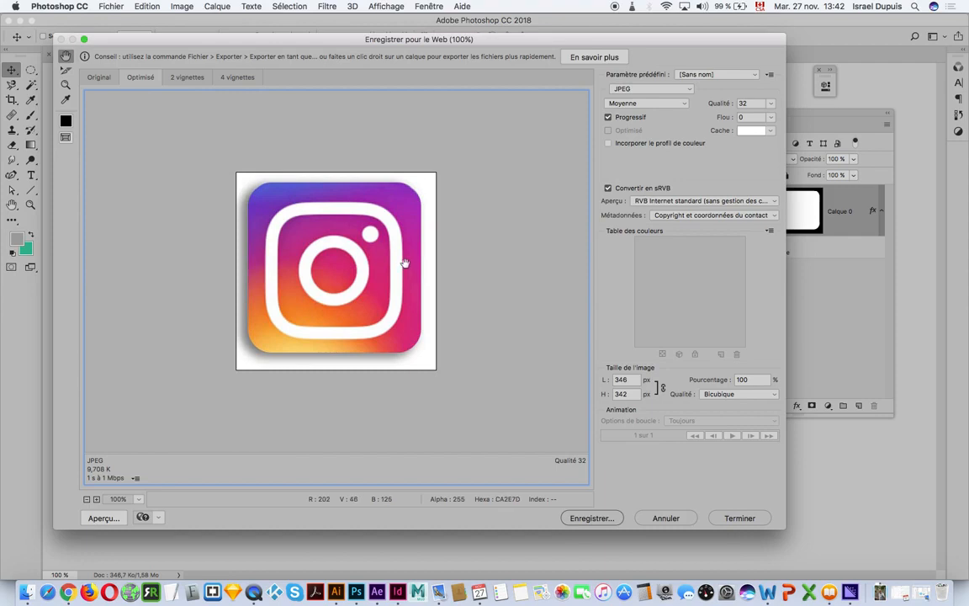
left_click(661, 90)
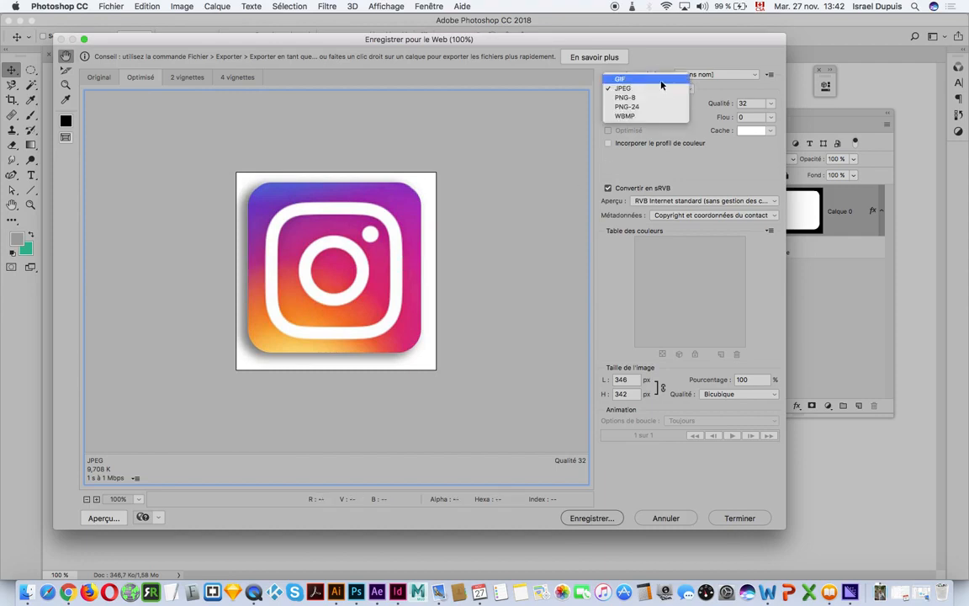
left_click(658, 104)
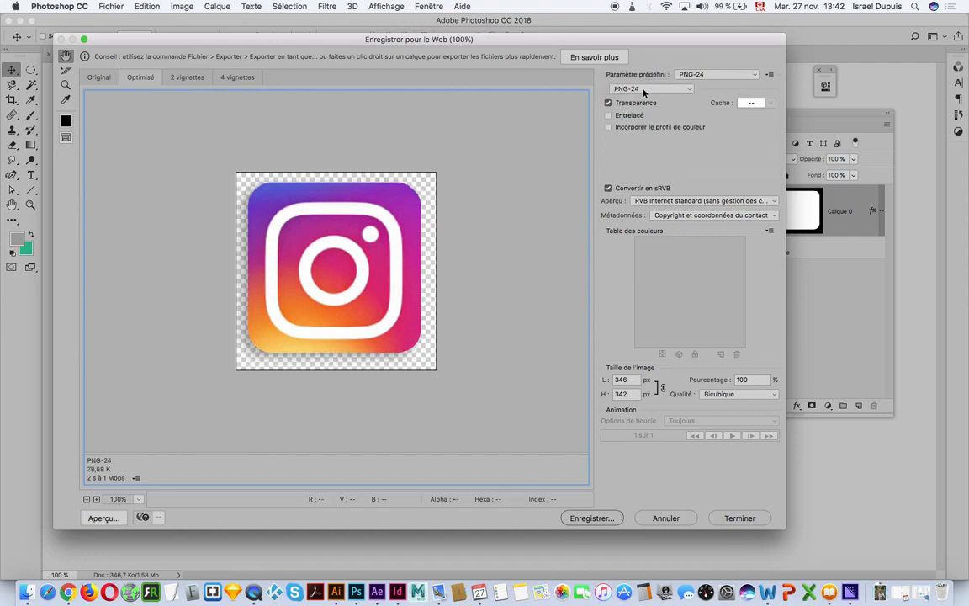
Compare the Instagram icon in four previews, raising the JPEG quality of the fourth preview to 52.
left_click(237, 77)
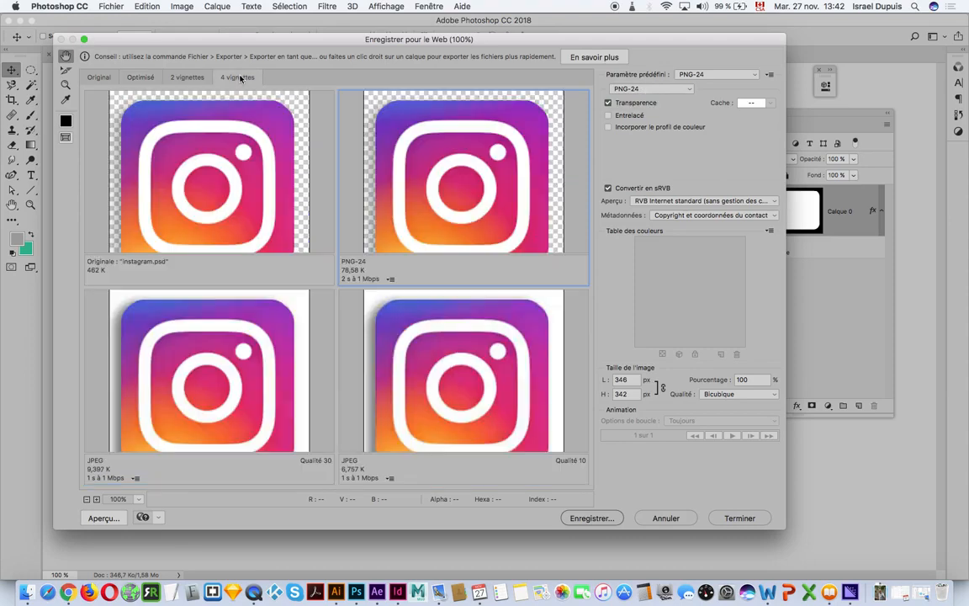
left_click(403, 346)
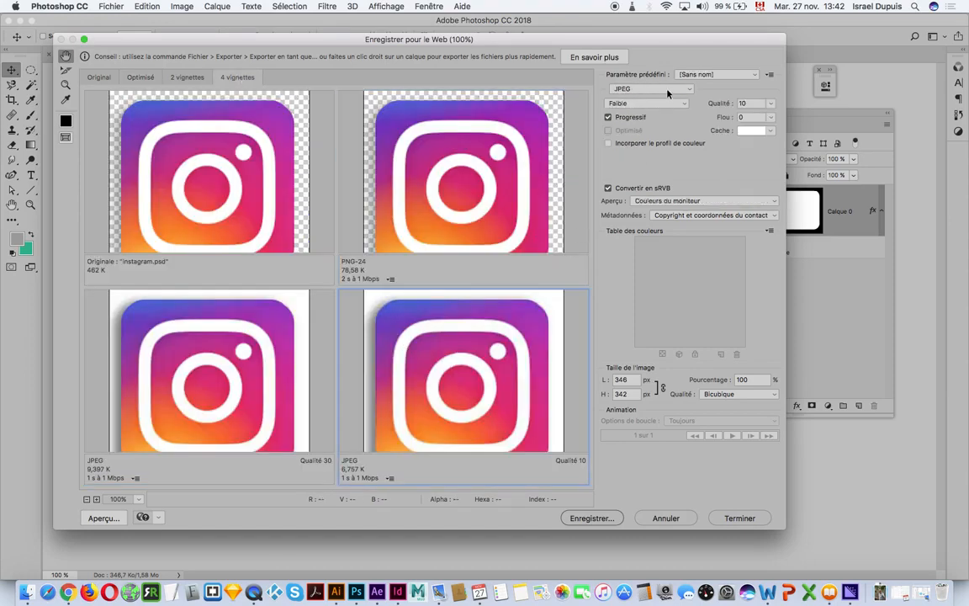
left_click(772, 104)
left_click_drag(721, 117, 743, 117)
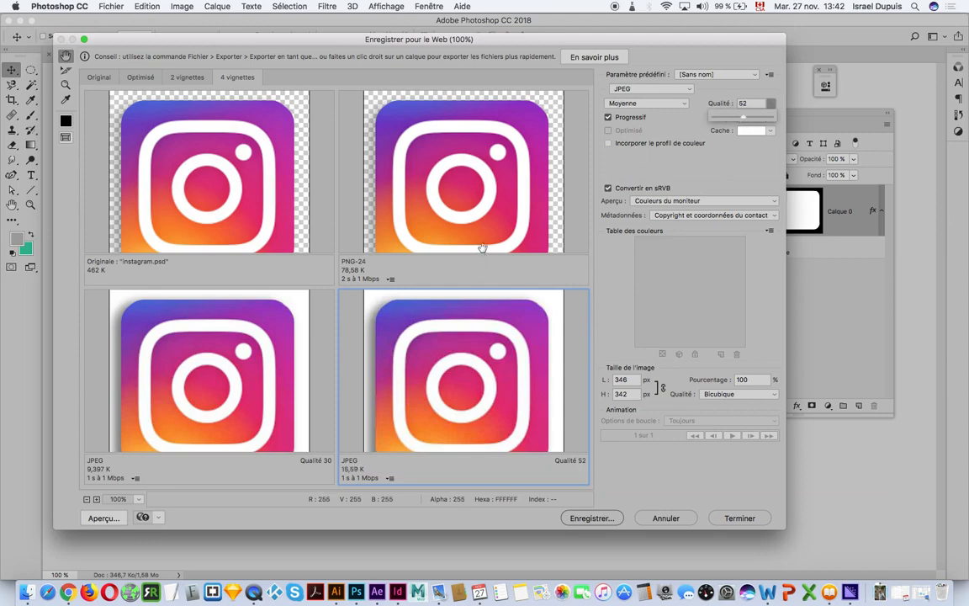
Resize the PNG-24 version of the Instagram icon to 100 px wide and save it as instagram.png in ecran_format.
left_click(473, 217)
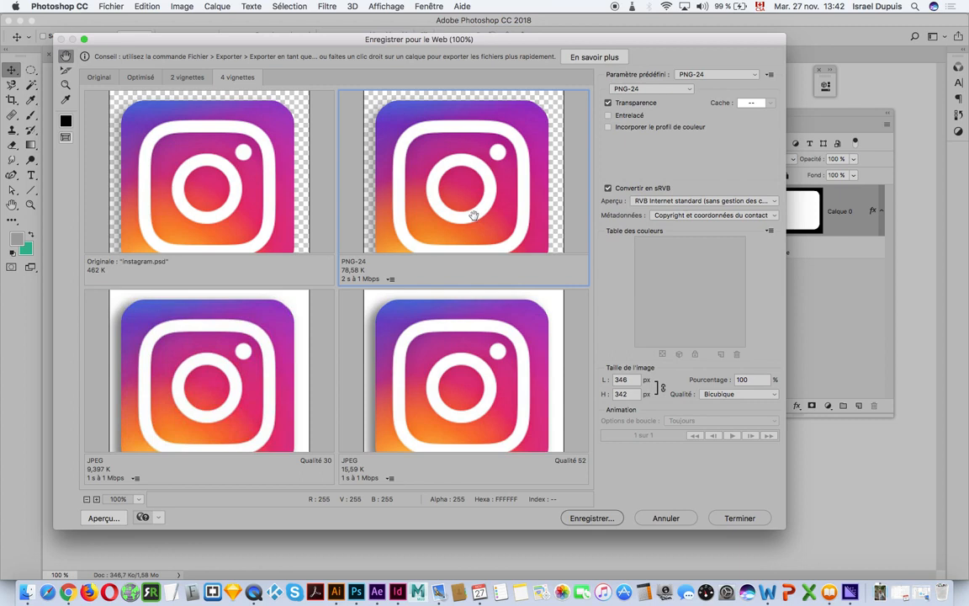
double_click(629, 379)
type("100")
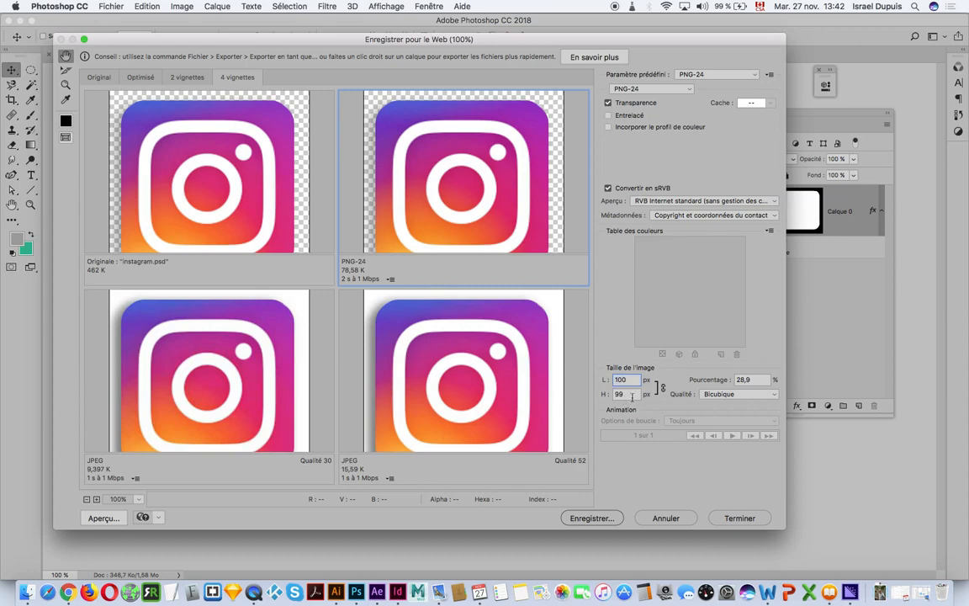
key("Return")
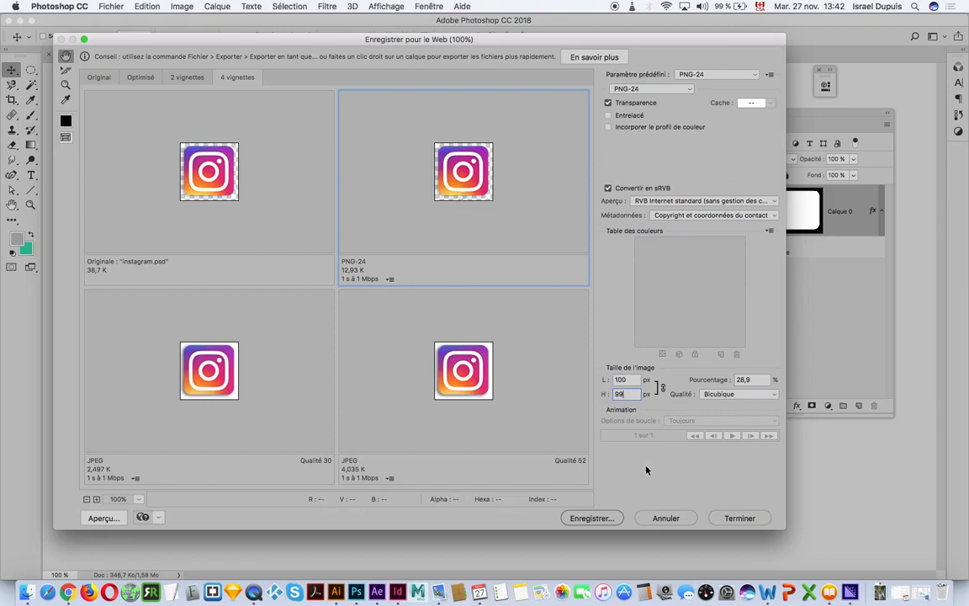
left_click(592, 518)
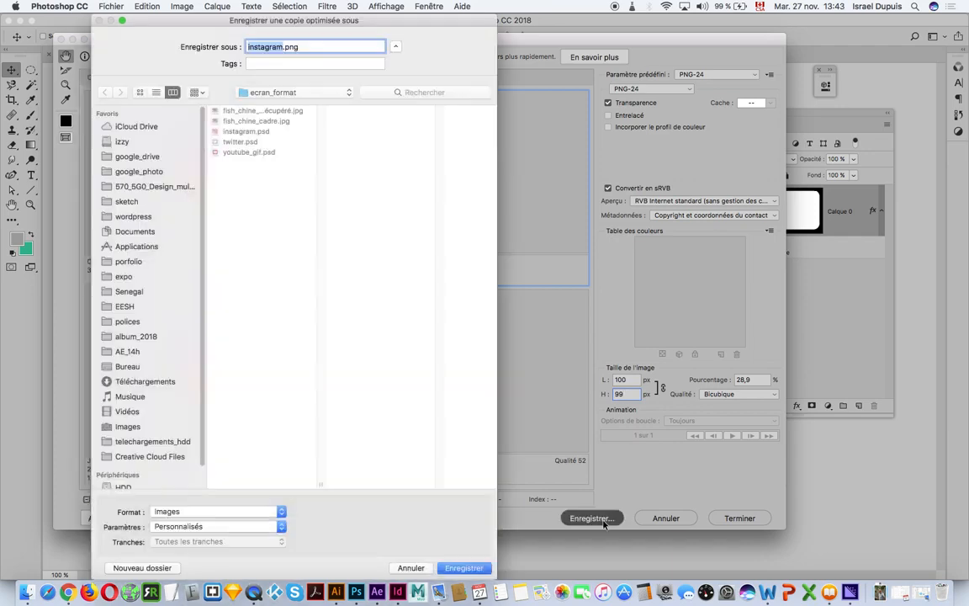
left_click(465, 568)
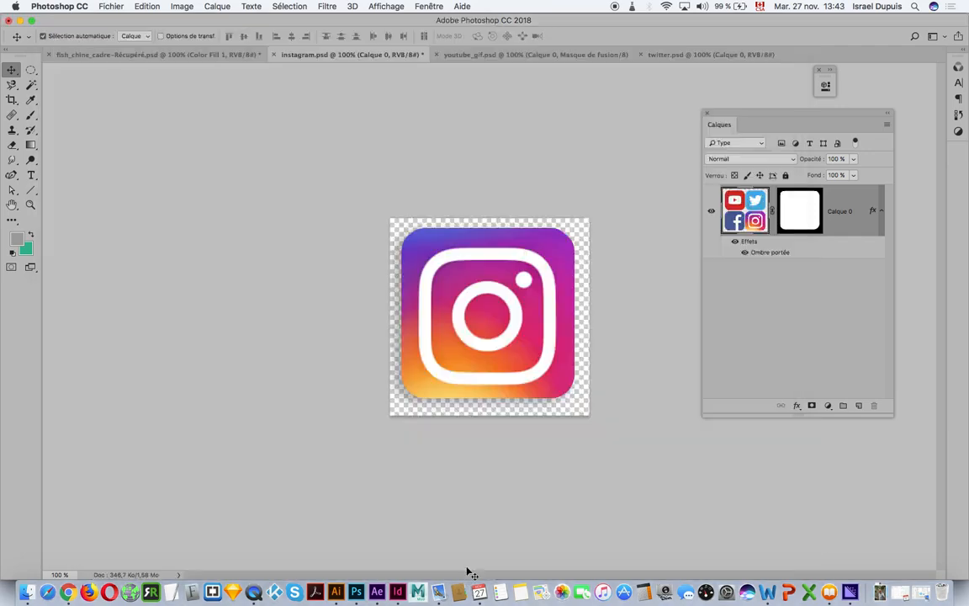
Start a Save for Web export of twitter.psd, compare its 16-colour GIF with PNG-8, and return the format to GIF.
left_click(658, 57)
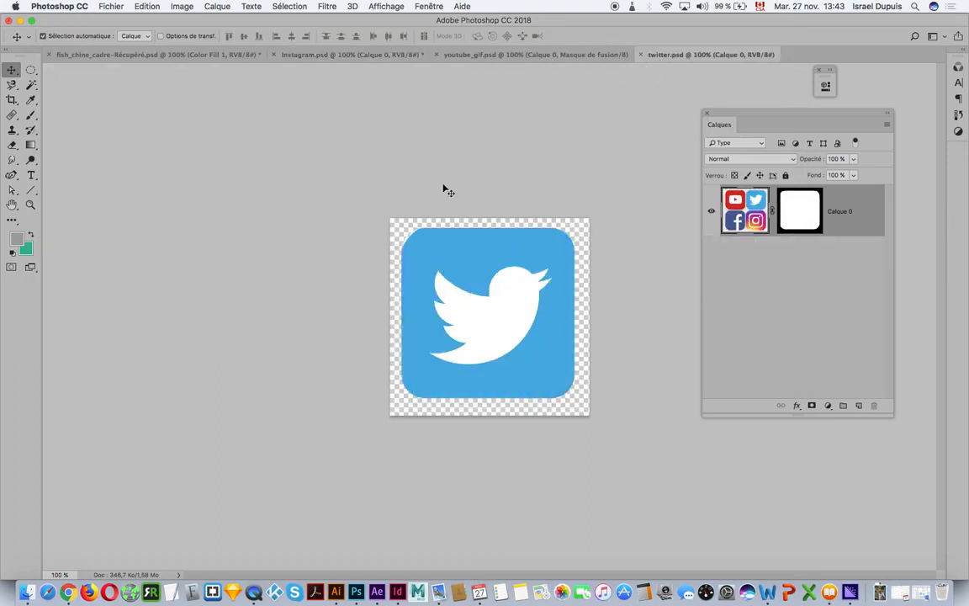
key("super+alt+shift+s")
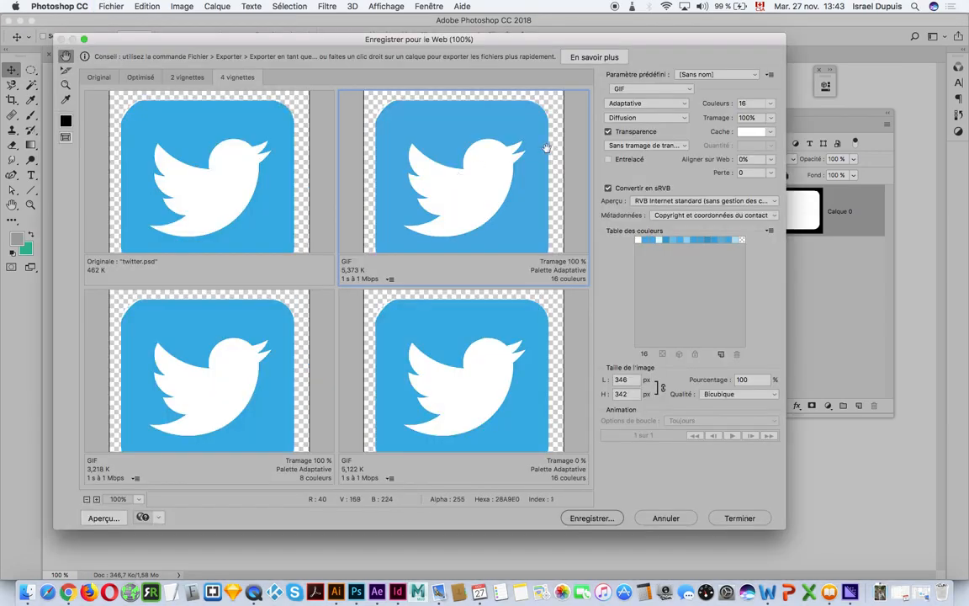
left_click_drag(520, 190, 502, 172)
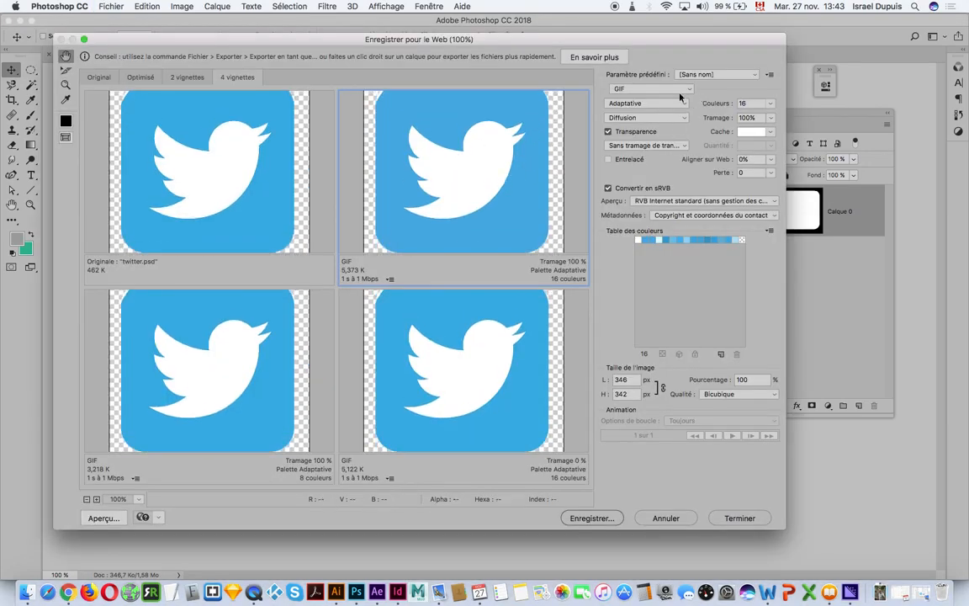
left_click(643, 90)
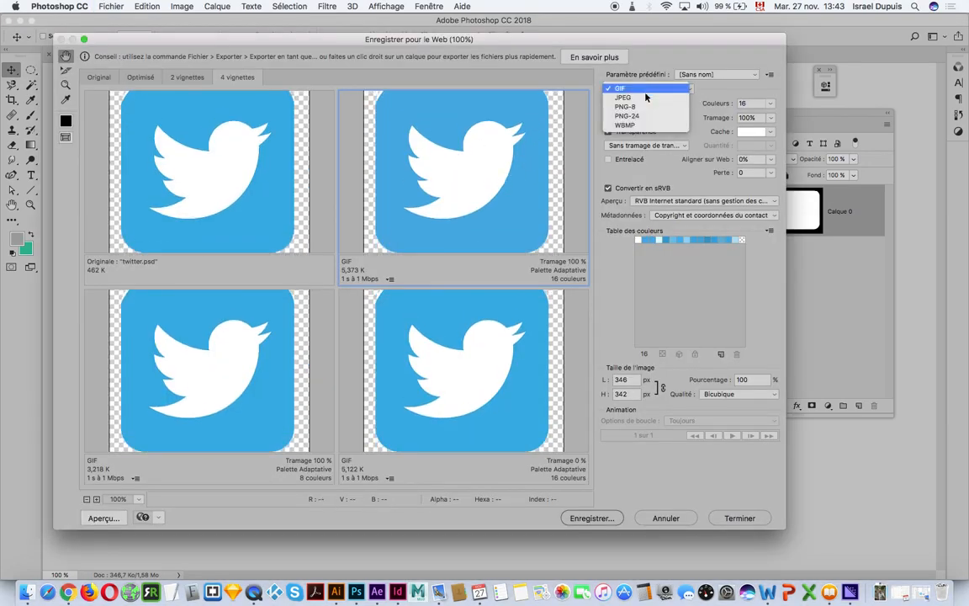
left_click(648, 106)
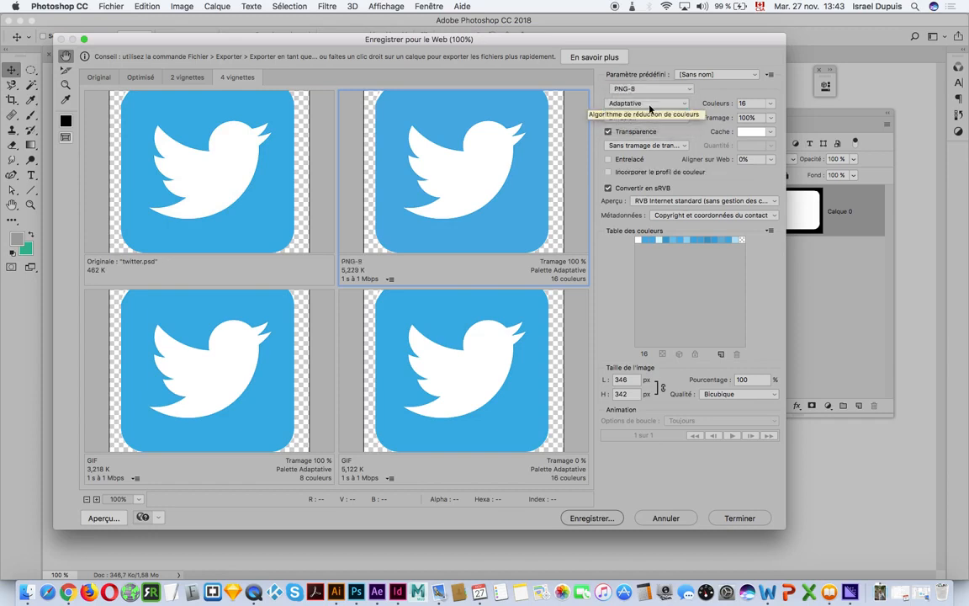
left_click(650, 88)
left_click(649, 87)
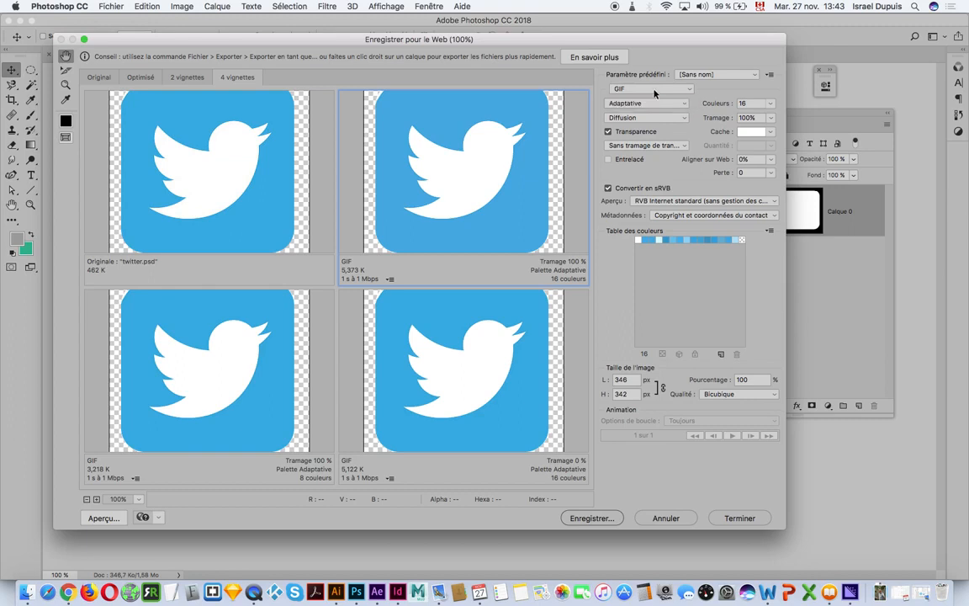
Set the undithered fourth GIF preview of the Twitter icon to 128 colours for comparison.
left_click(511, 342)
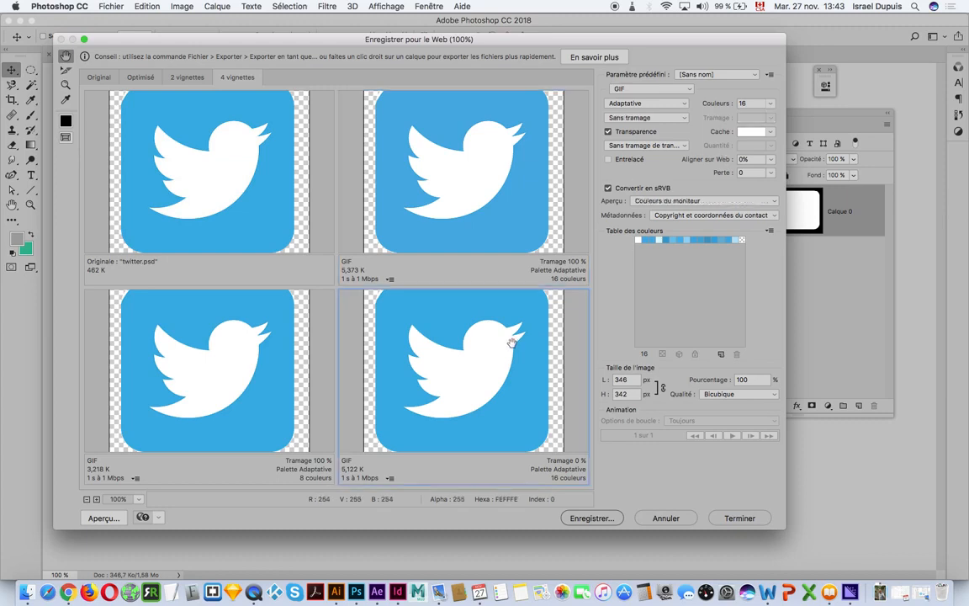
left_click(771, 106)
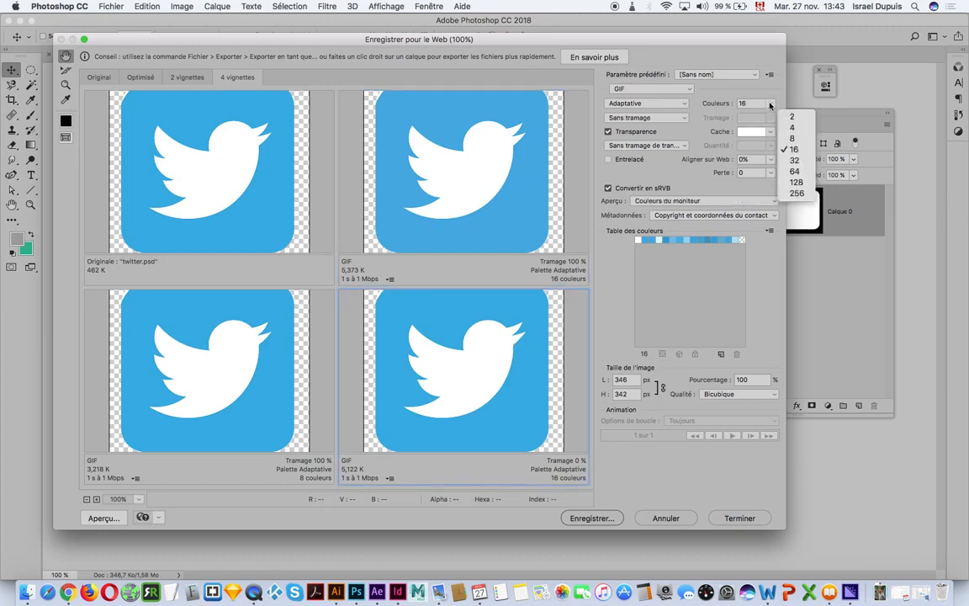
left_click(793, 183)
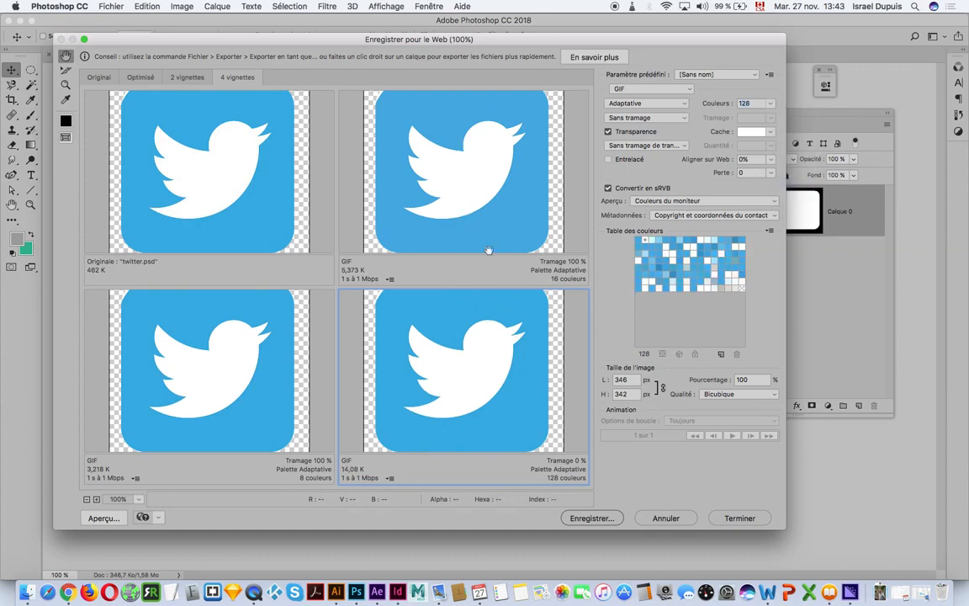
Try 2 colours on the third GIF preview of the Twitter icon and settle on 4 colours.
left_click(183, 372)
left_click(770, 103)
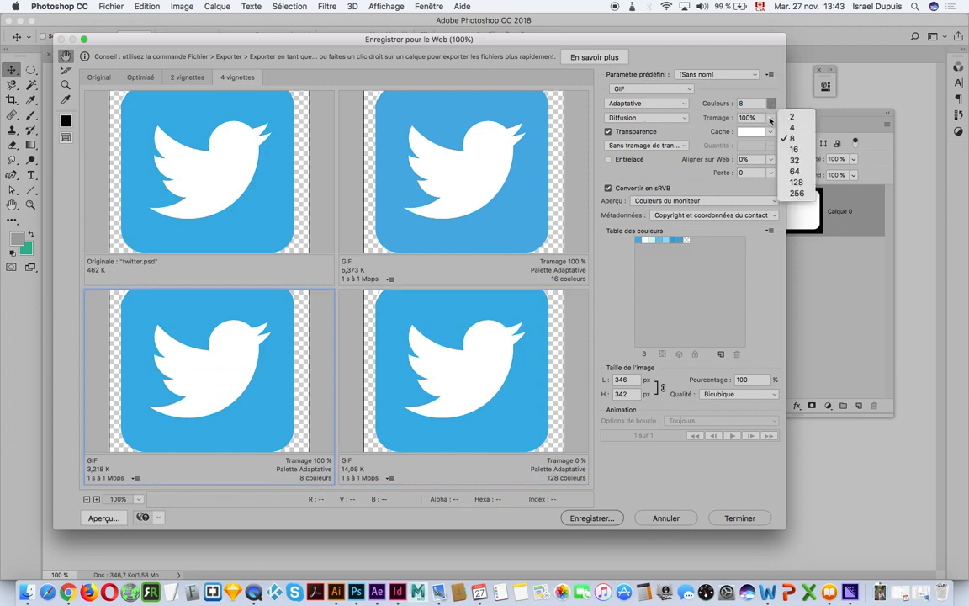
left_click(786, 116)
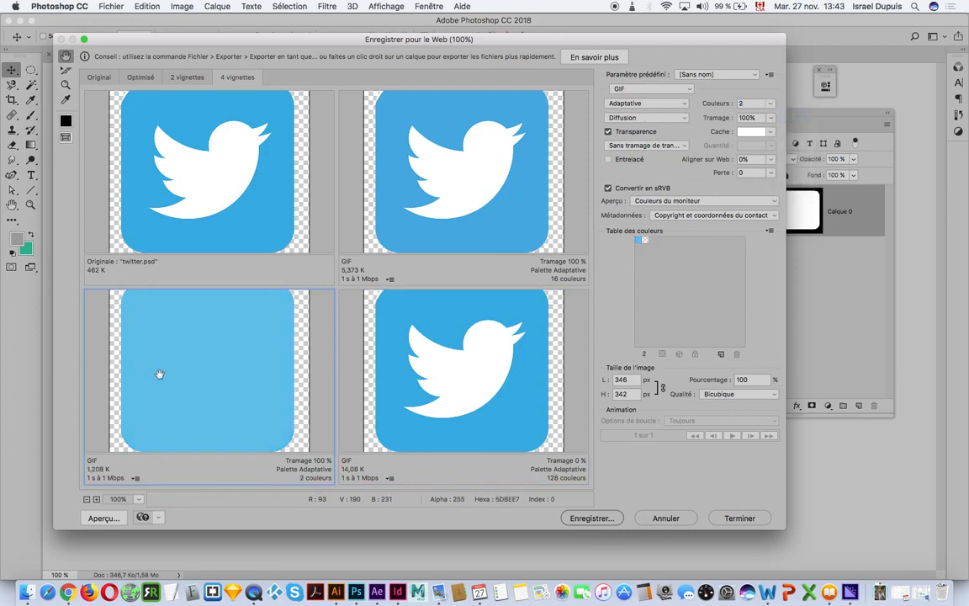
left_click(770, 102)
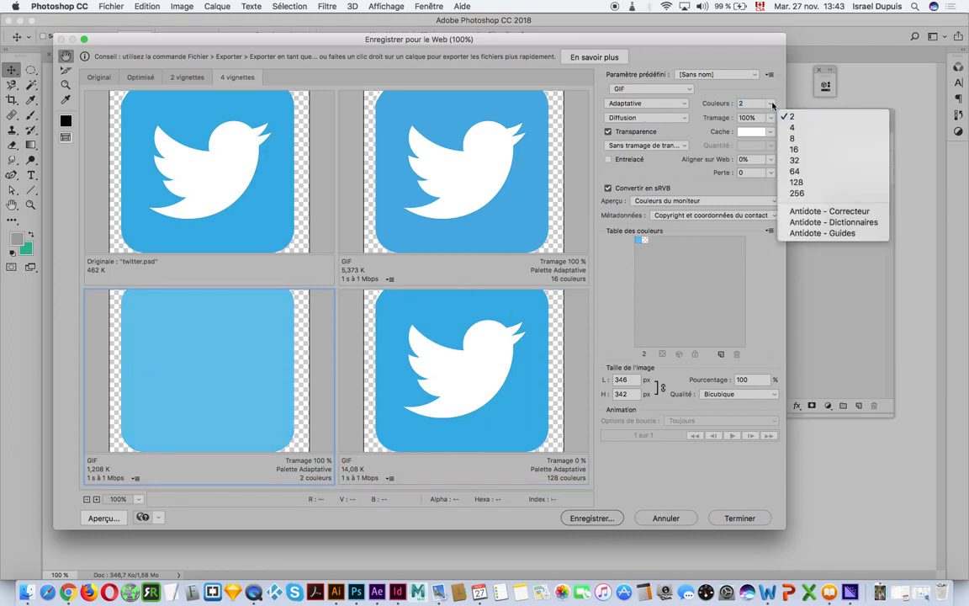
left_click(790, 125)
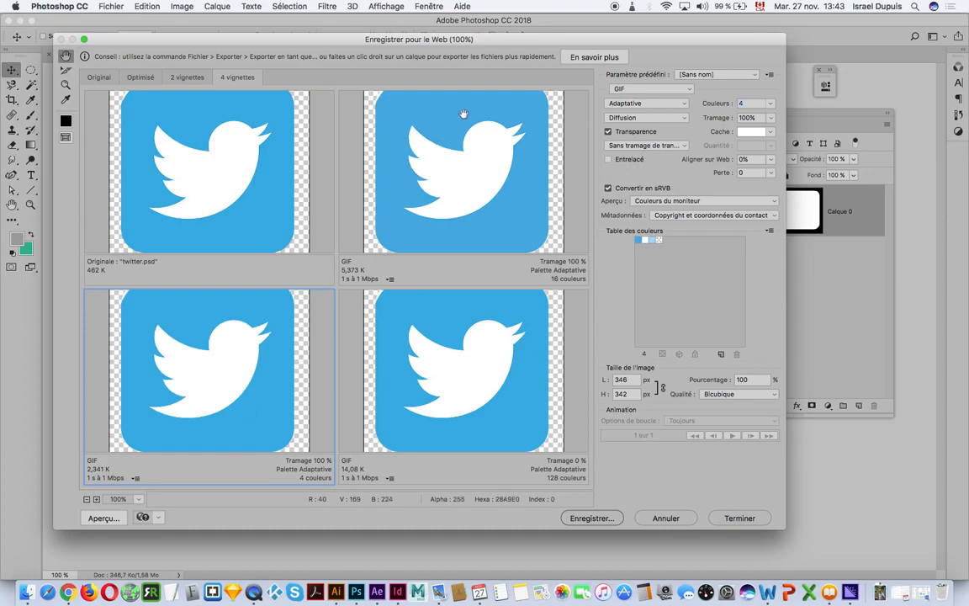
Compare the Twitter icon's edges across the previews at 400% and save the 16-colour GIF as twitter.gif in ecran_format.
left_click(96, 501)
left_click(96, 500)
left_click(97, 500)
left_click_drag(468, 126, 466, 205)
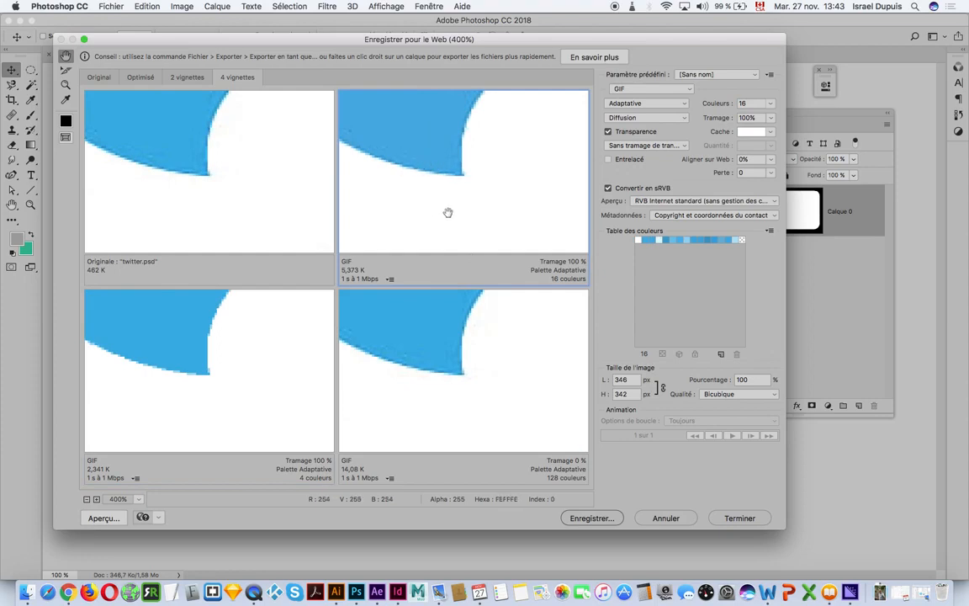
left_click_drag(447, 212, 420, 134)
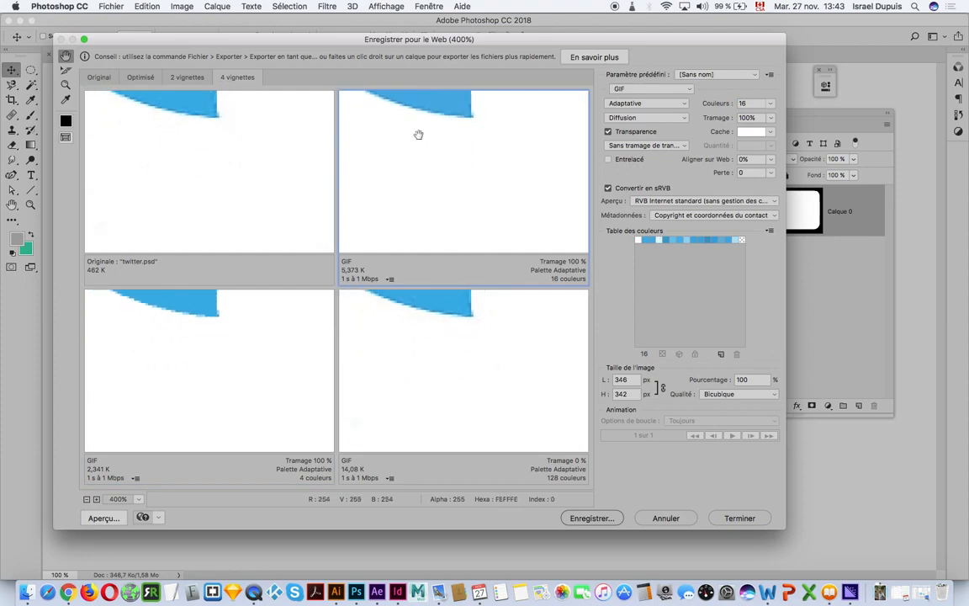
left_click(87, 499)
left_click(86, 499)
left_click(86, 499)
left_click(87, 500)
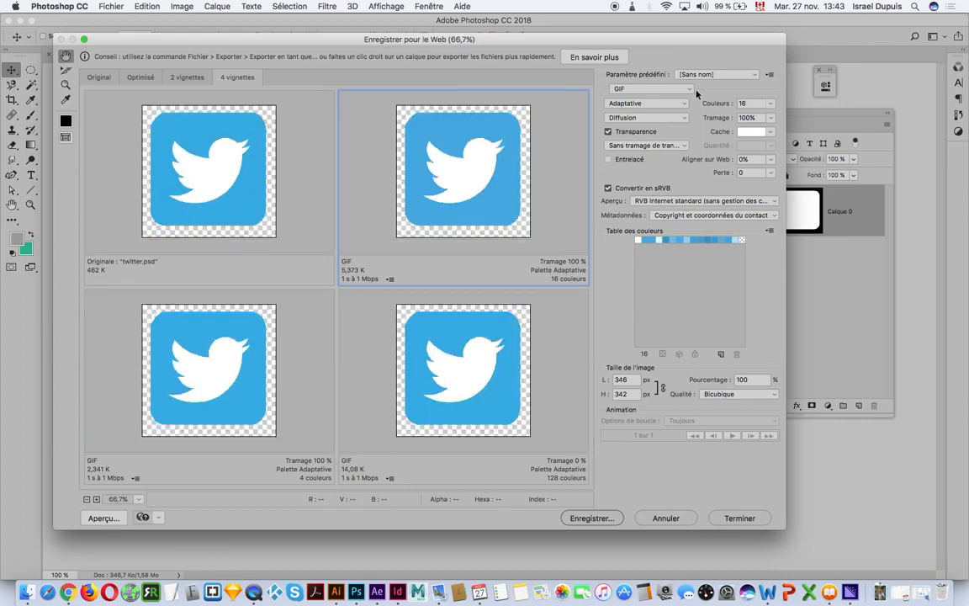
left_click(591, 518)
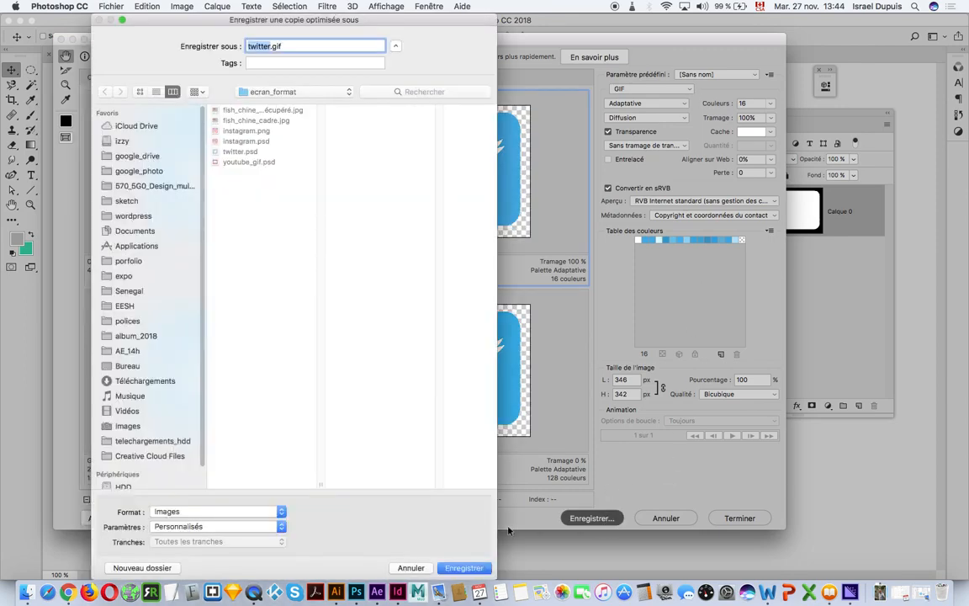
left_click(464, 569)
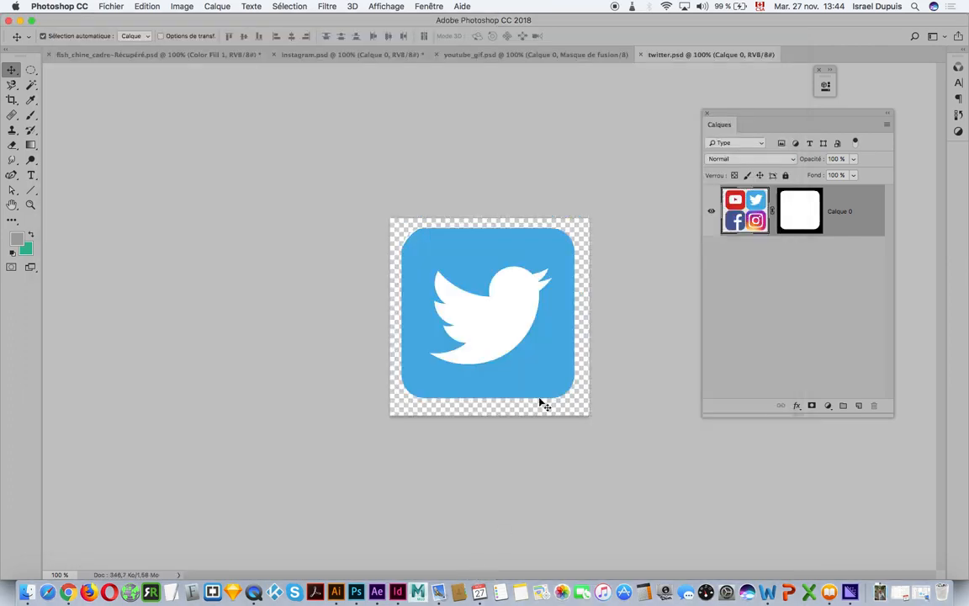
Switch to youtube_gif.psd, show the Montage timeline, and play and stop the two-frame animation.
left_click(455, 56)
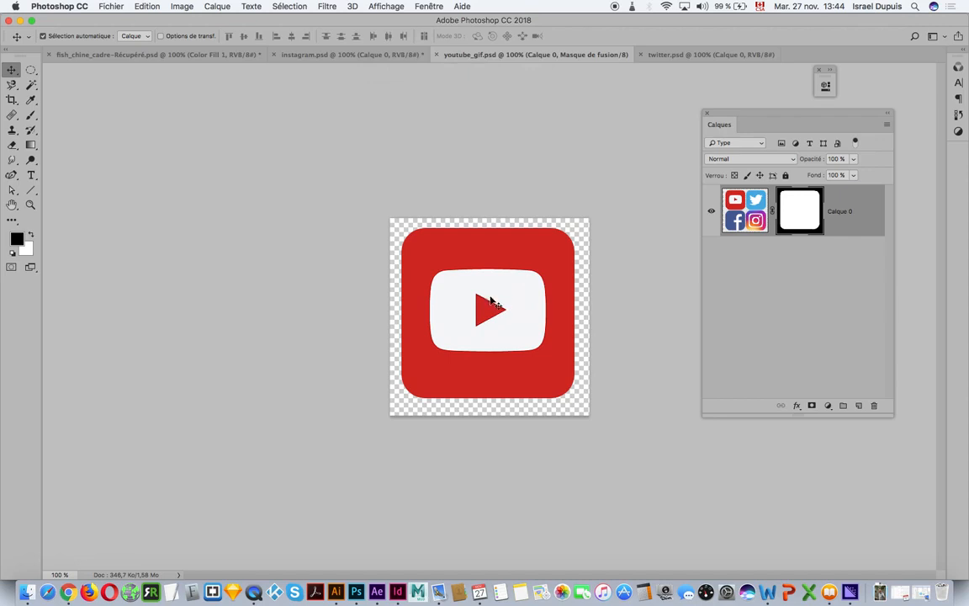
left_click(428, 7)
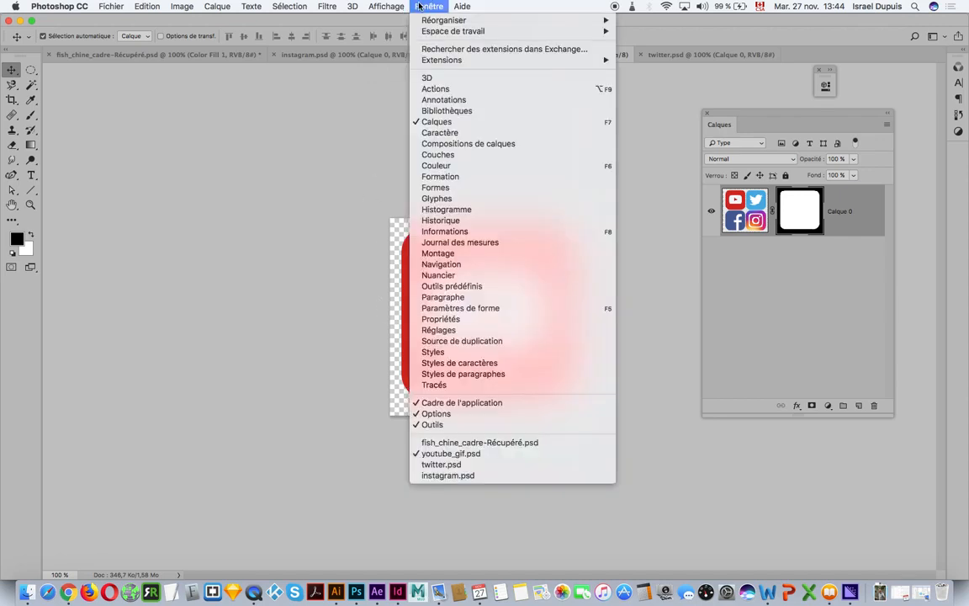
left_click(493, 254)
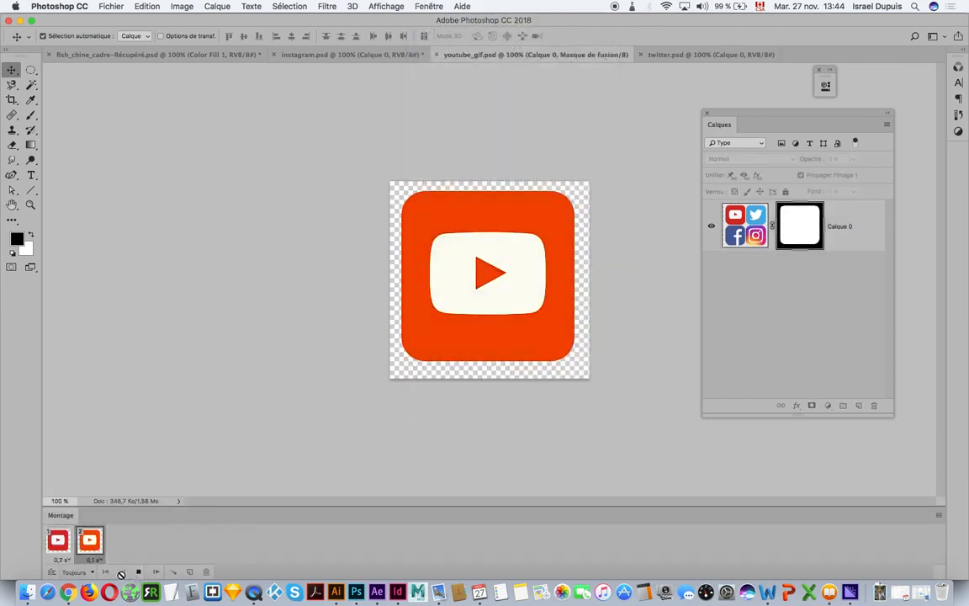
left_click(137, 572)
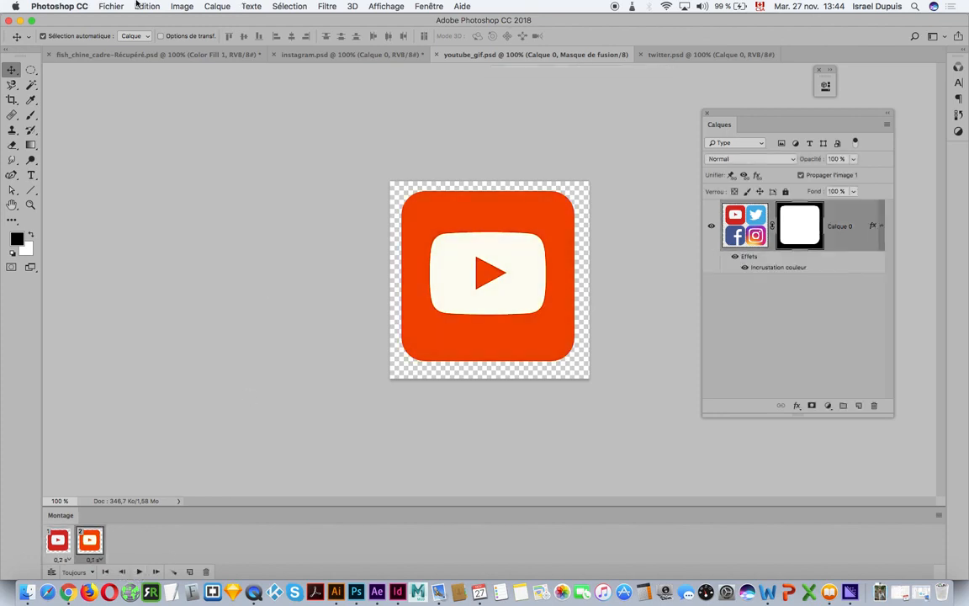
Start a Save for Web export of the animated YouTube icon, play its preview, and inspect the loop options, keeping Toujours.
key("super+alt+shift+s")
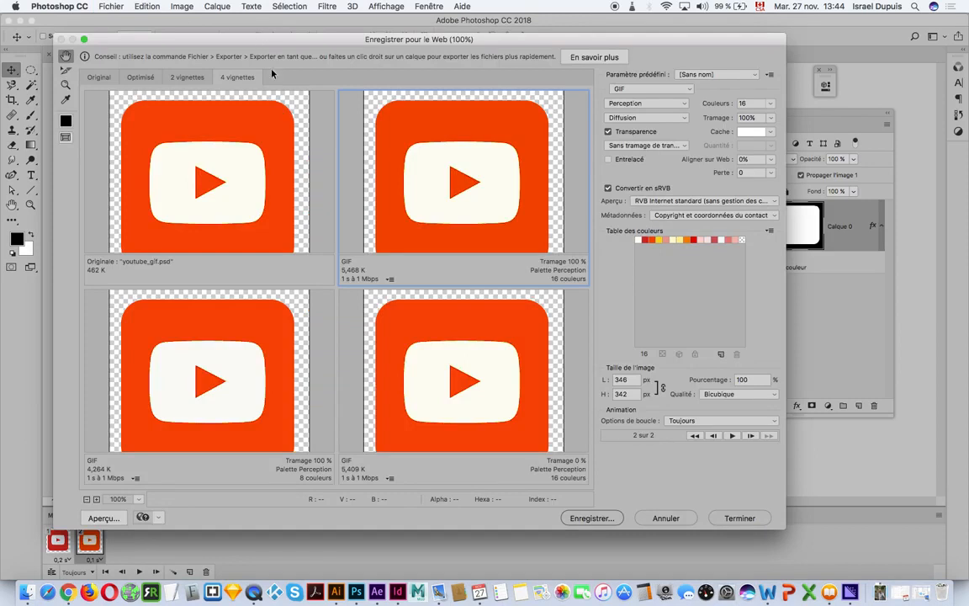
left_click_drag(338, 40, 340, 20)
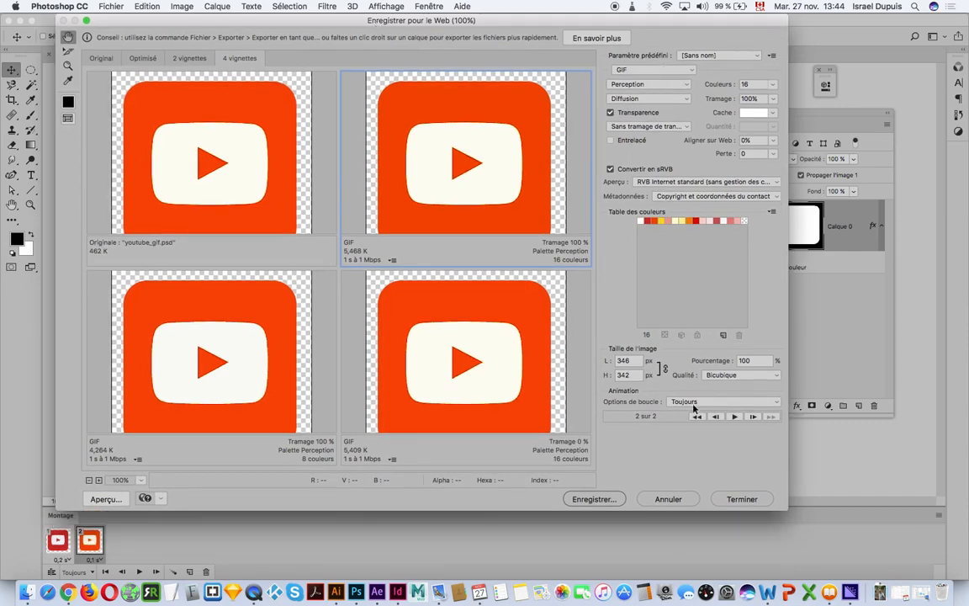
left_click(735, 417)
left_click(727, 401)
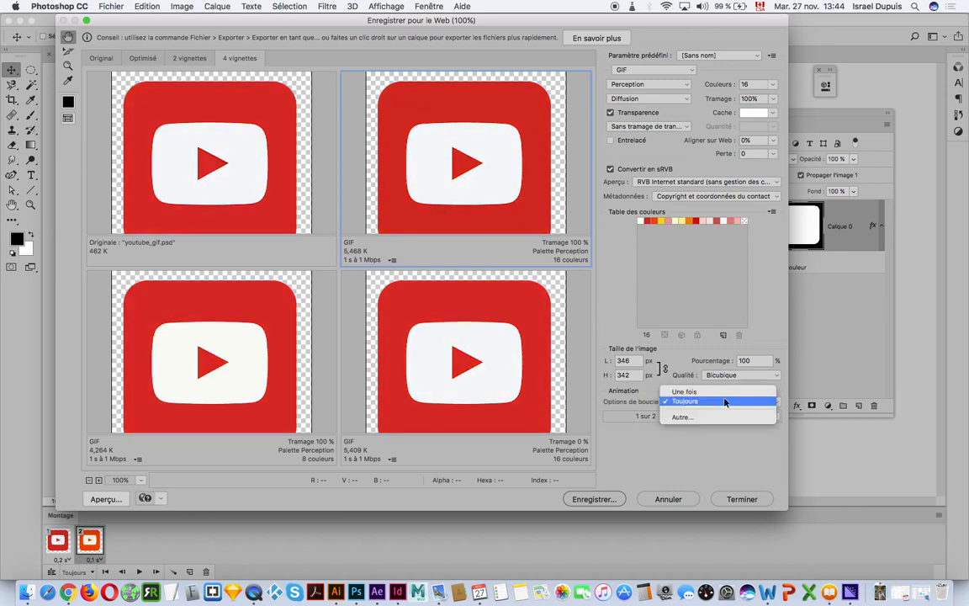
left_click(683, 417)
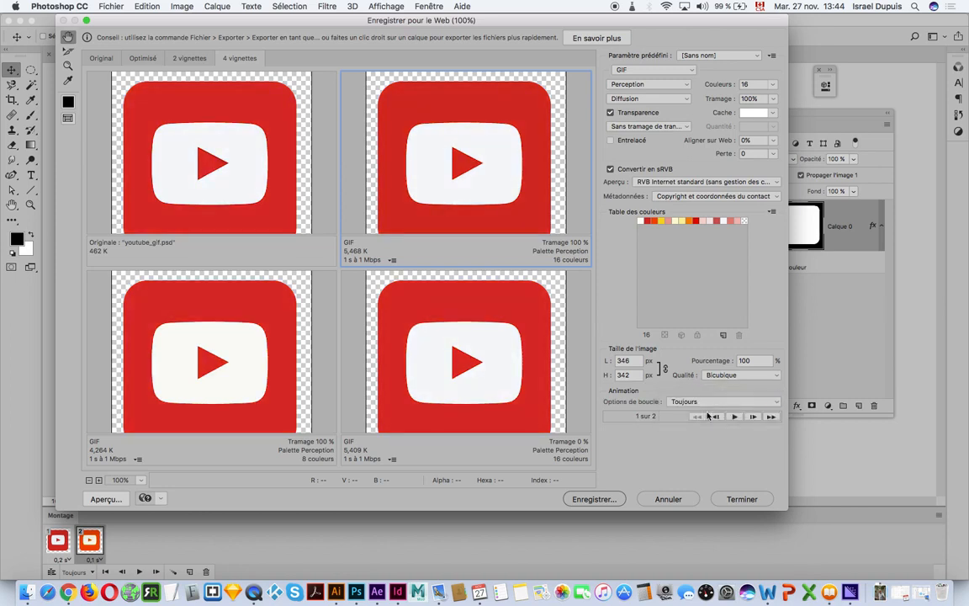
Save the 16-colour GIF version of the YouTube animation as youtube_gif.gif in ecran_format.
left_click(539, 232)
left_click(601, 501)
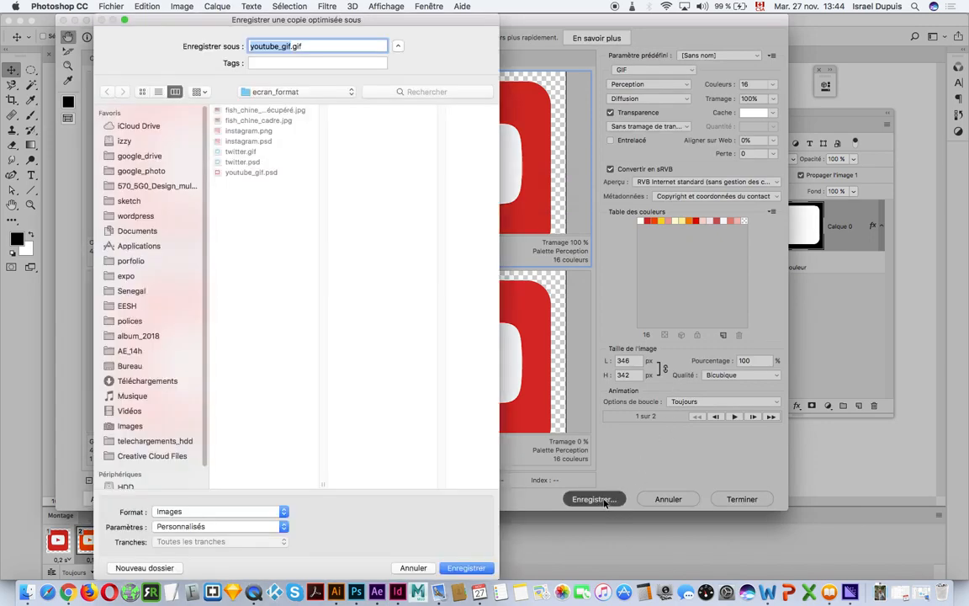
left_click(465, 568)
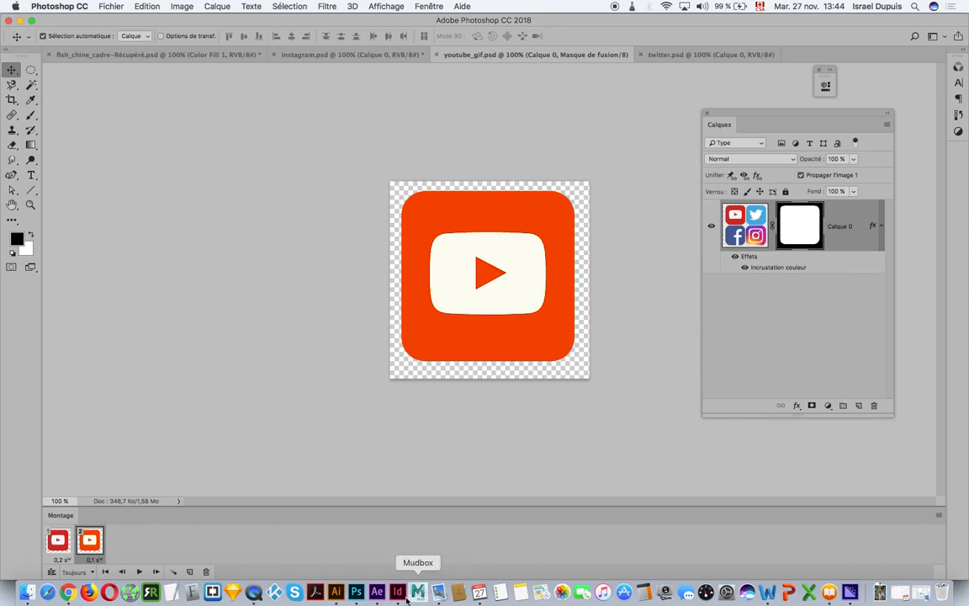
Switch to Illustrator, enlarge its window, and start a Save for Web (legacy) export of Tiki_life.ai.
left_click(342, 600)
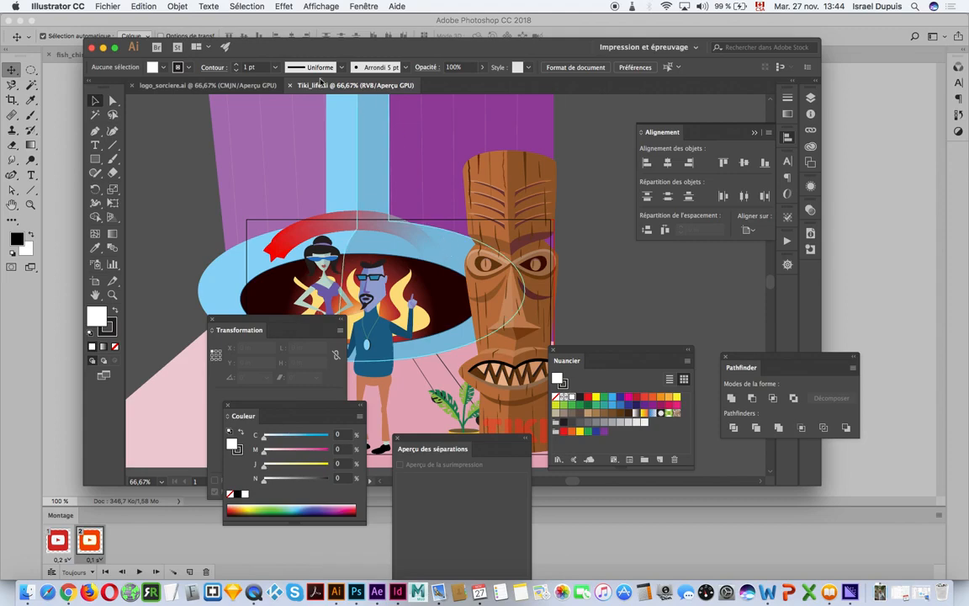
left_click(115, 48)
left_click(103, 6)
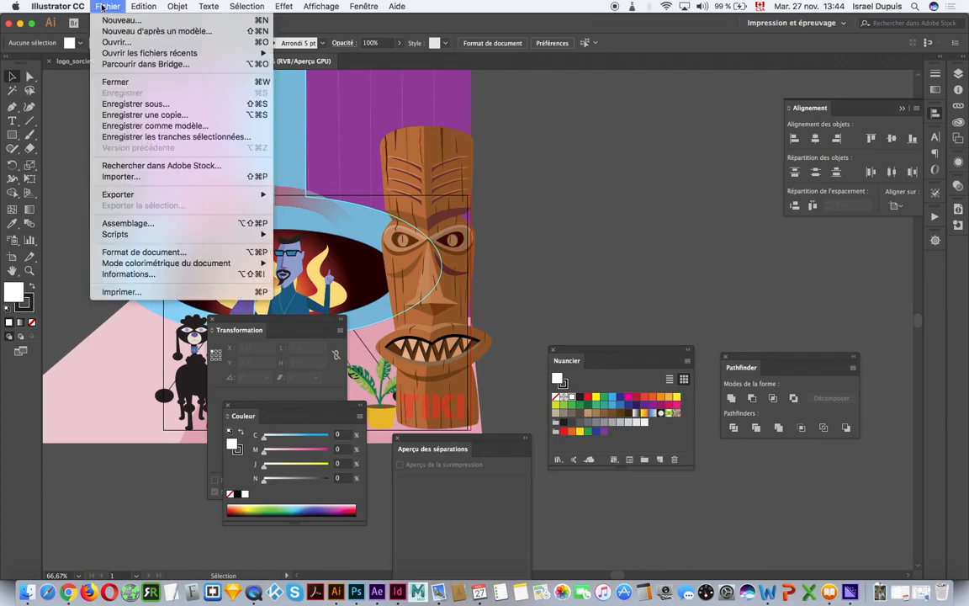
mouse_move(157, 194)
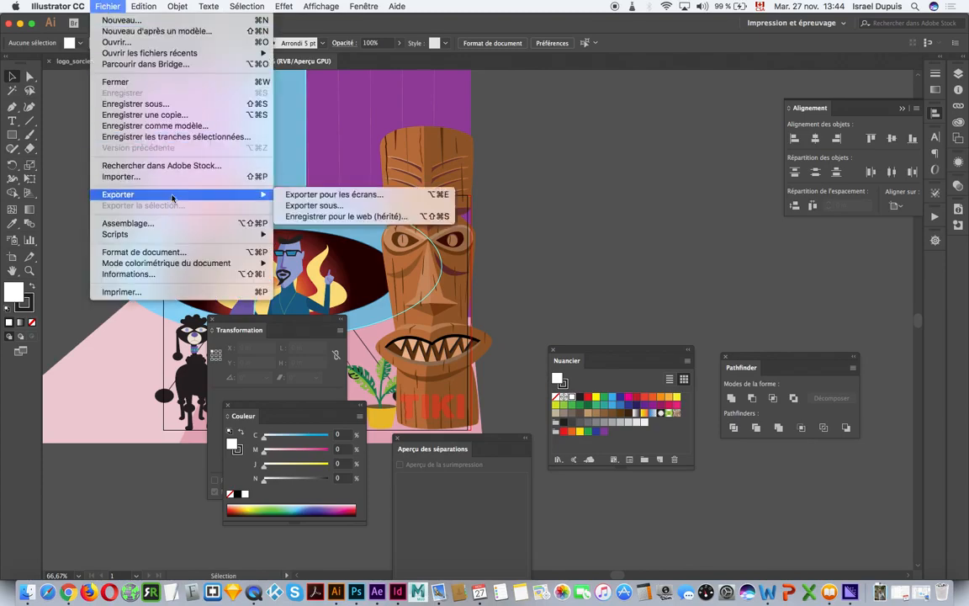
left_click(383, 217)
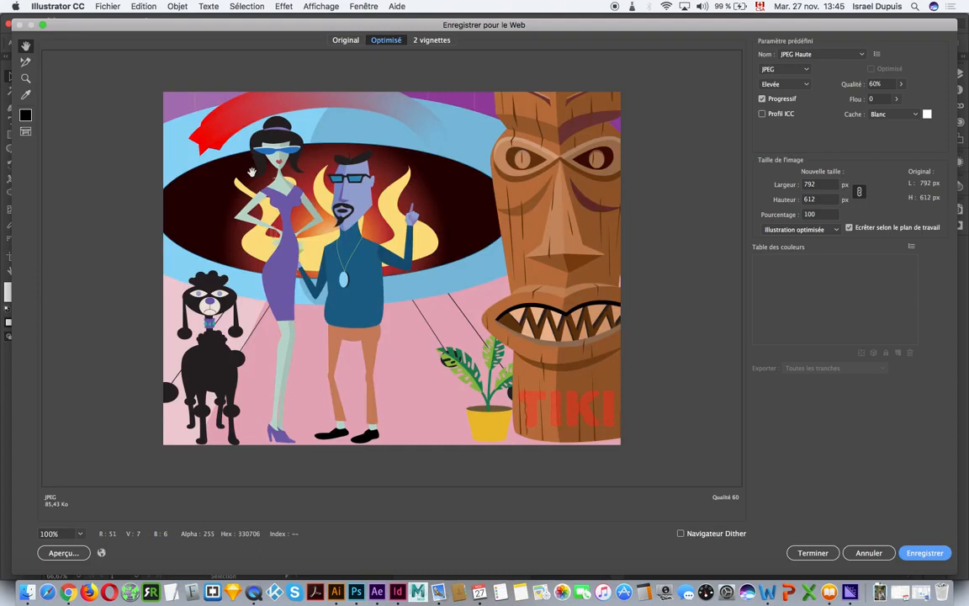
Compare the original Tiki artwork with the JPEG version in two previews and review the export presets, keeping JPEG Haute.
left_click(434, 40)
left_click(344, 198)
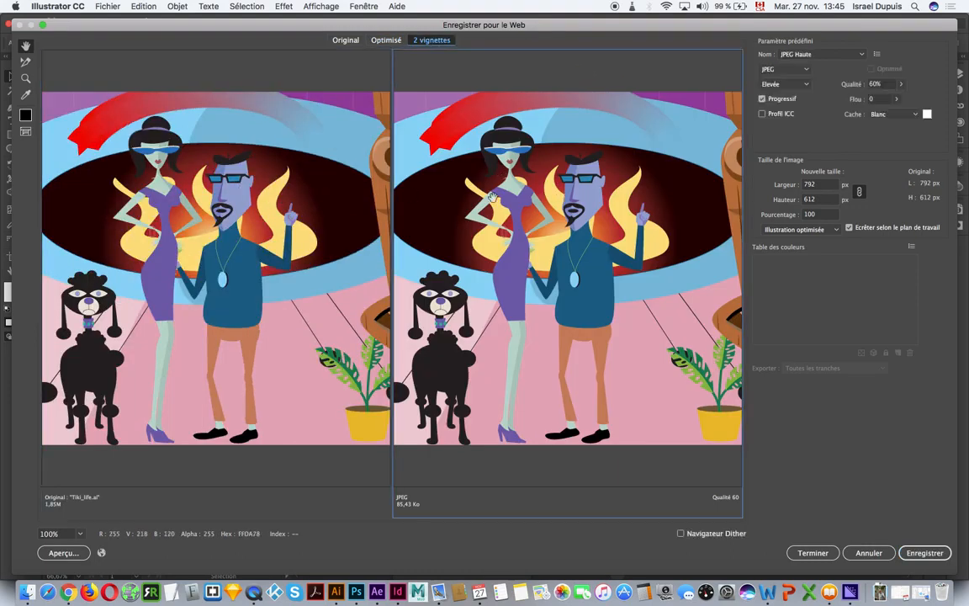
left_click(548, 196)
left_click_drag(652, 314, 542, 337)
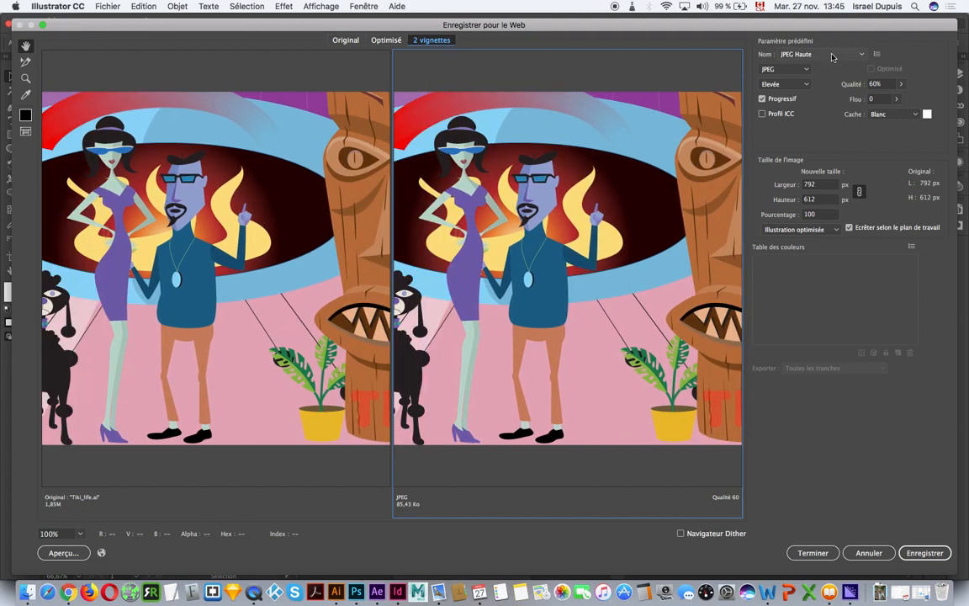
left_click(832, 55)
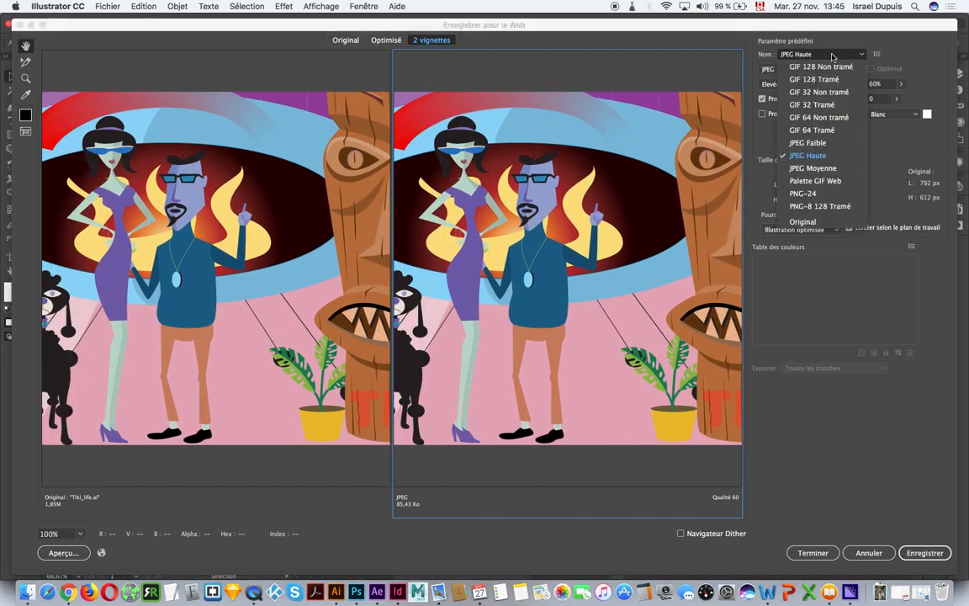
left_click(899, 144)
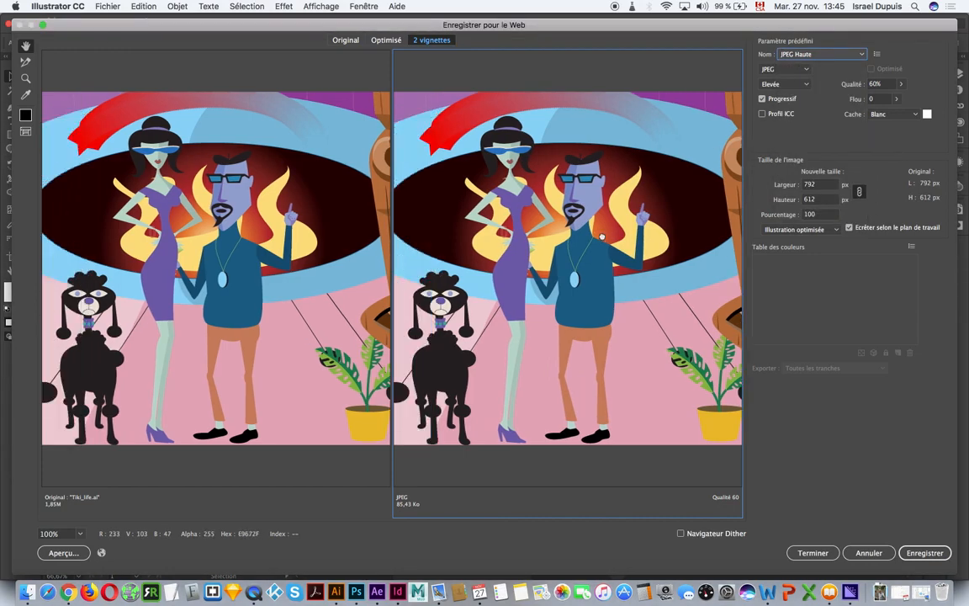
Try a JPEG quality of 0%, settle on 48%, and save the Tiki artwork as Tiki_life.jpg in Bureau.
left_click(900, 83)
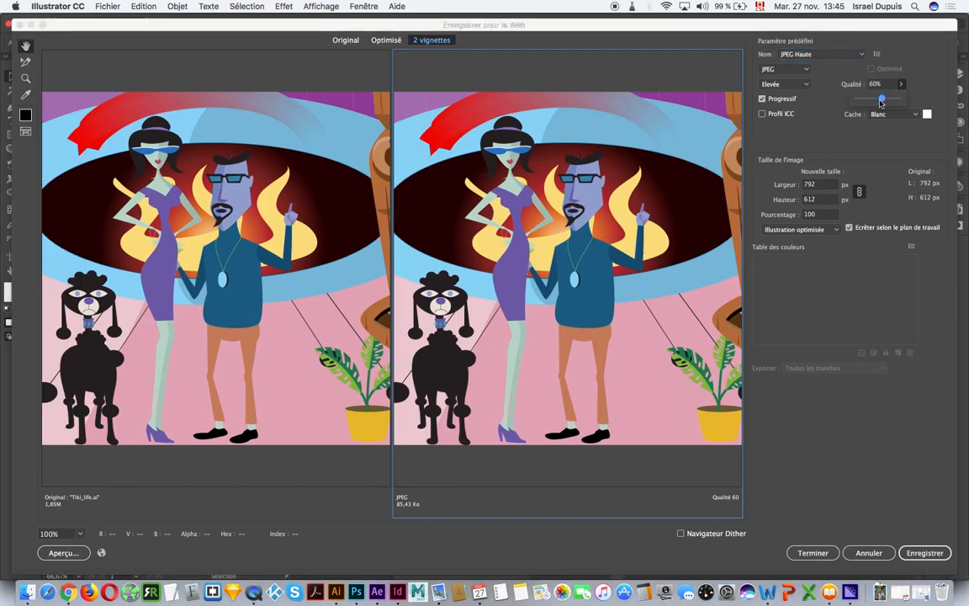
left_click_drag(884, 98, 790, 90)
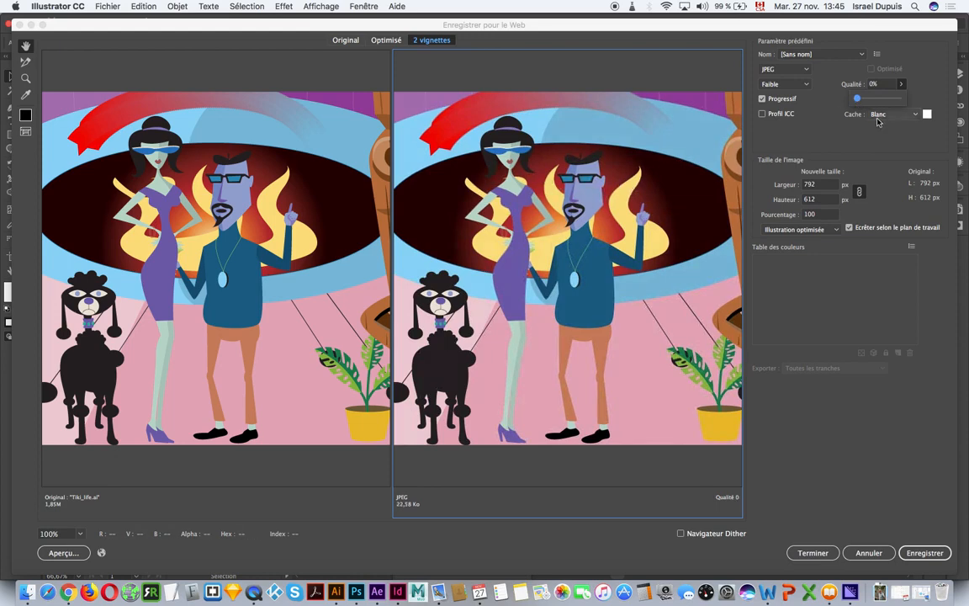
mouse_move(858, 100)
left_mouse_down()
mouse_move(888, 100)
mouse_move(878, 100)
left_mouse_up()
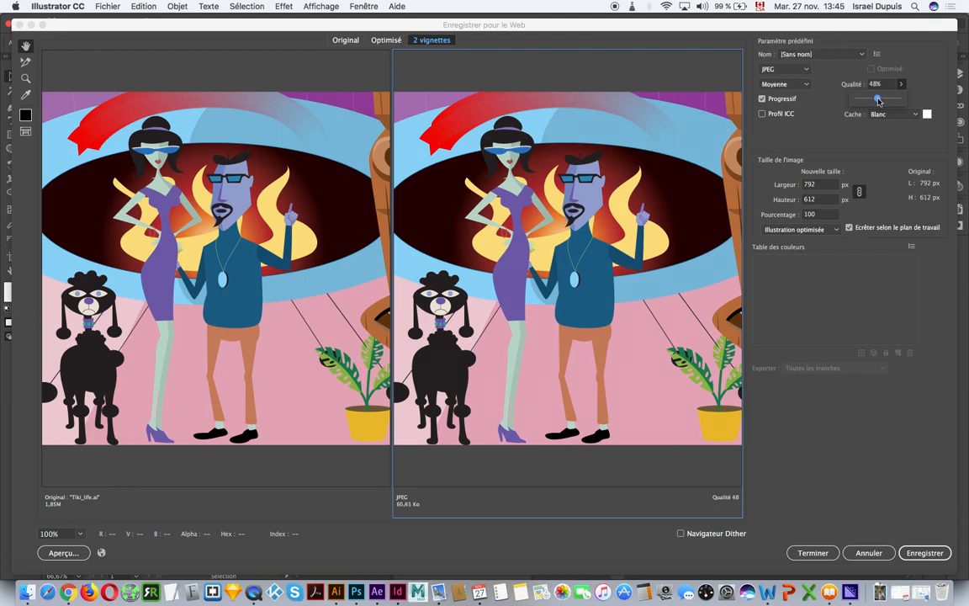
left_click(926, 552)
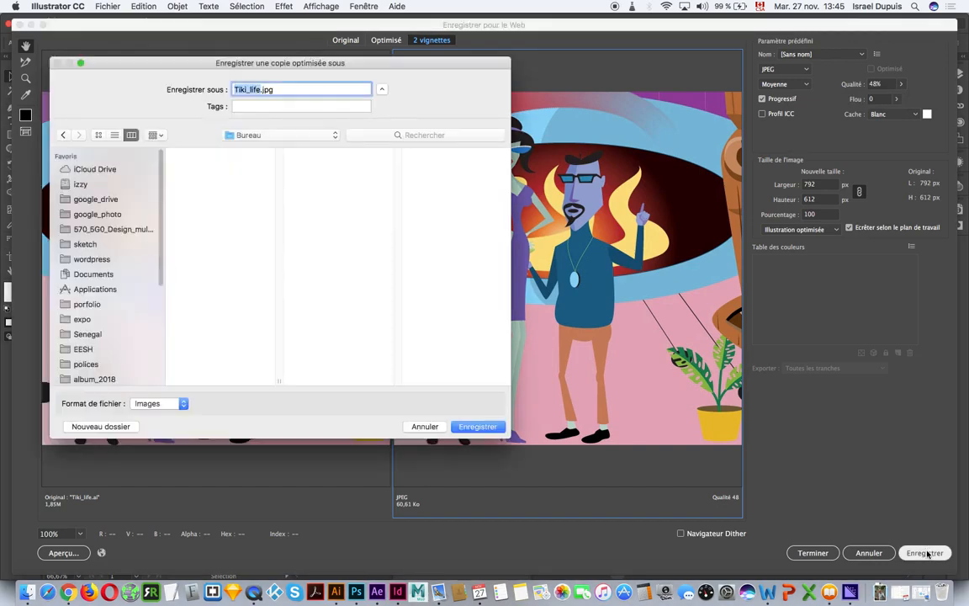
left_click(477, 426)
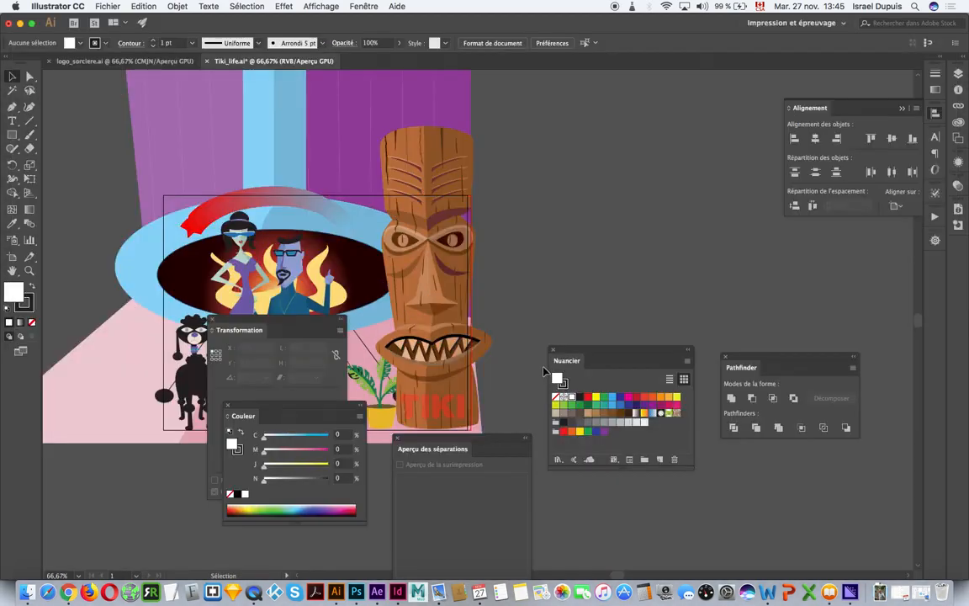
Switch to logo_sorciere.ai with the side panels hidden and save it in SVG (svg) format as logo_sorciere.svg in Bureau's ecran_format folder.
left_click(143, 62)
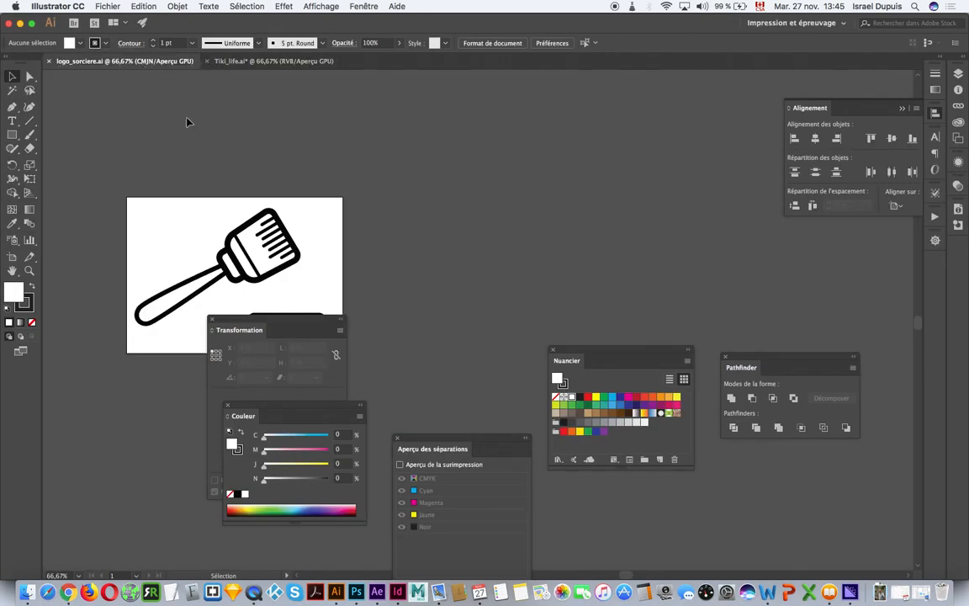
key("shift+Tab")
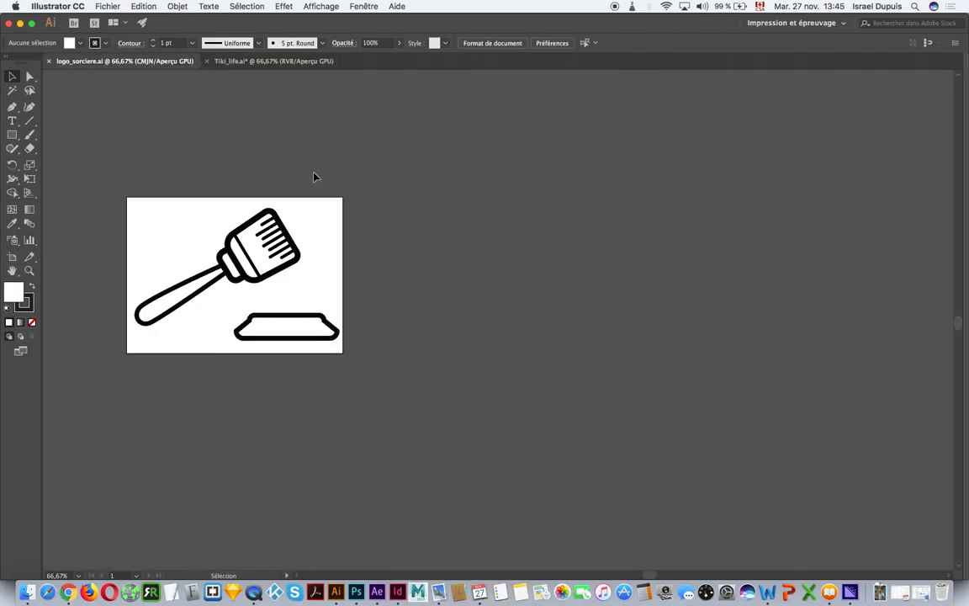
left_click(107, 6)
left_click(166, 104)
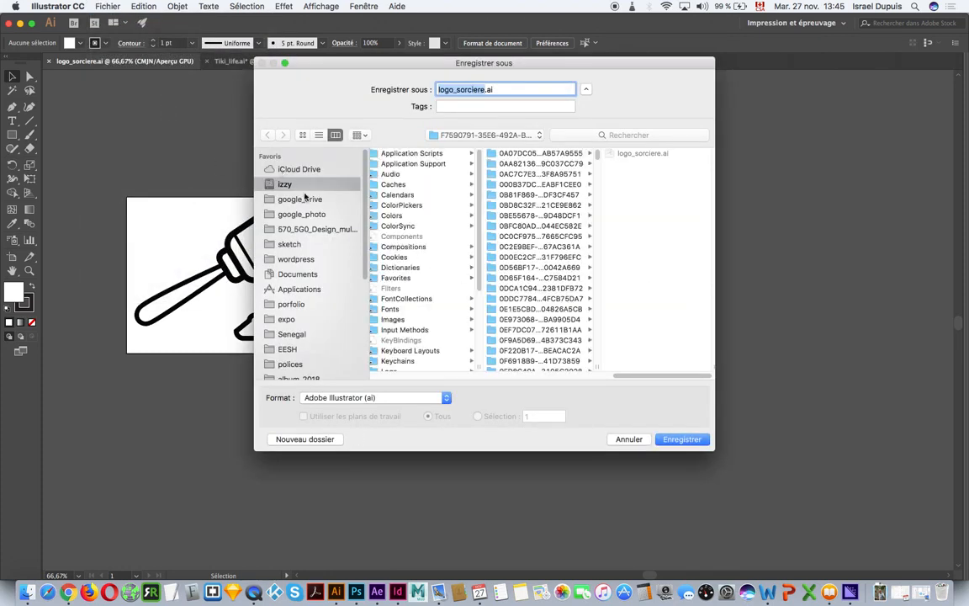
scroll(275, 274, "down", 3)
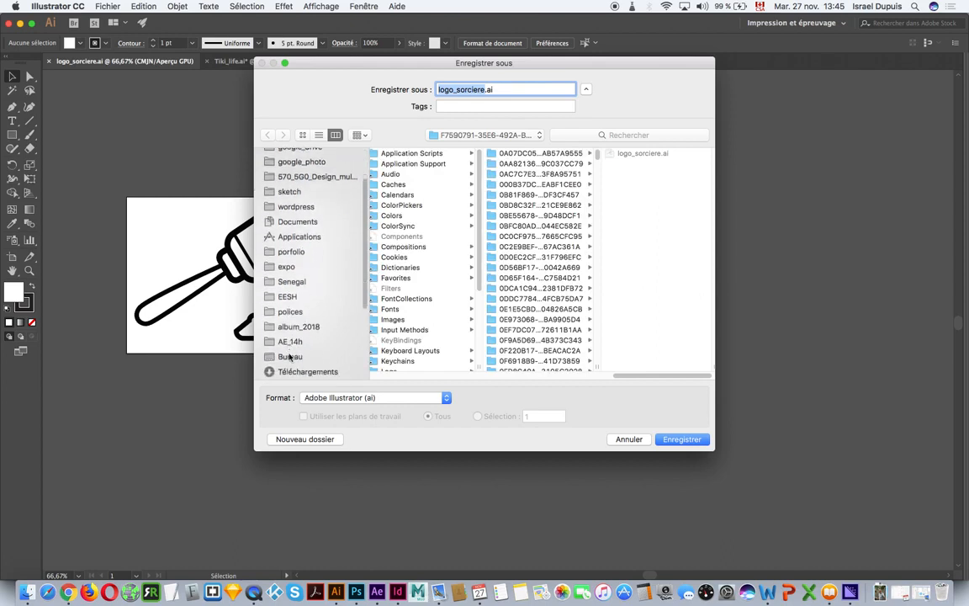
left_click(290, 357)
left_click(400, 154)
left_click(423, 400)
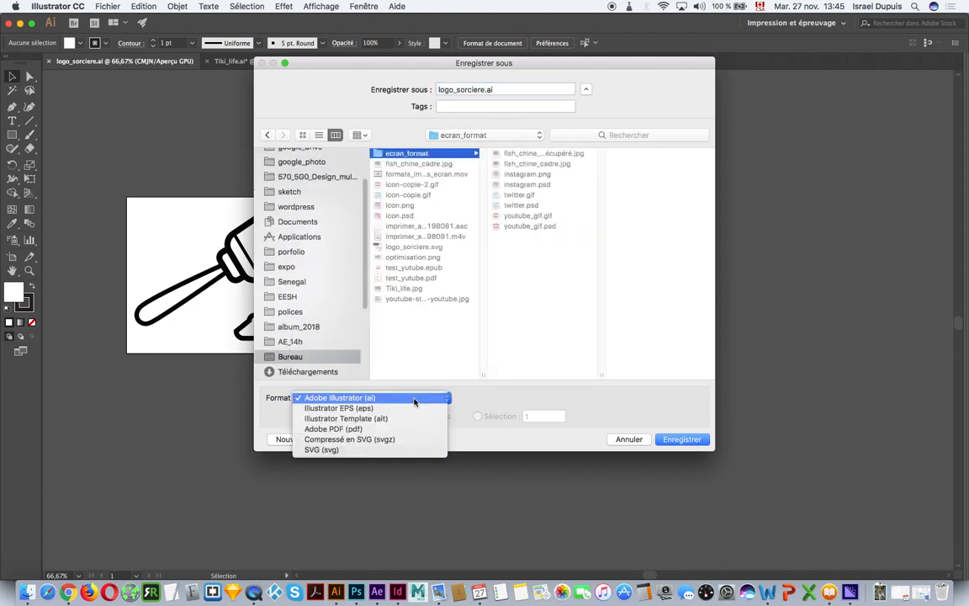
left_click(404, 455)
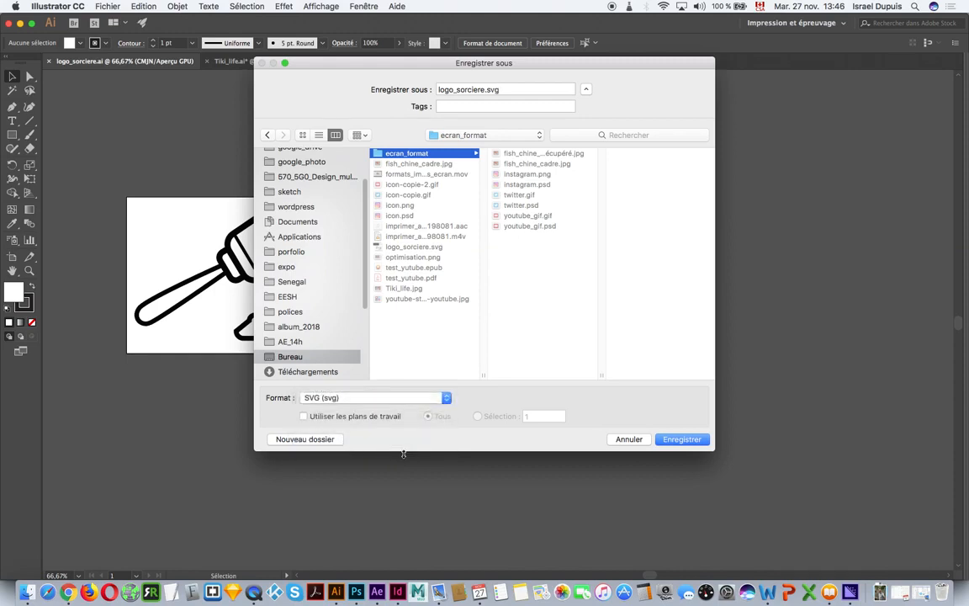
left_click(686, 438)
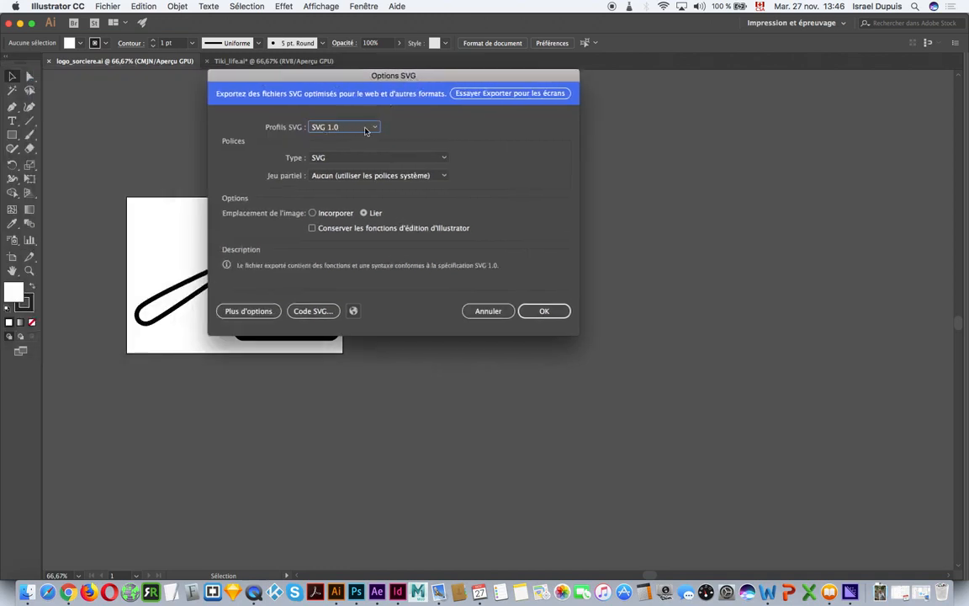
Keep the SVG 1.0 profile, preview the brush logo in the web browser in a smaller window, and return to the SVG options.
left_click(371, 127)
left_click(361, 141)
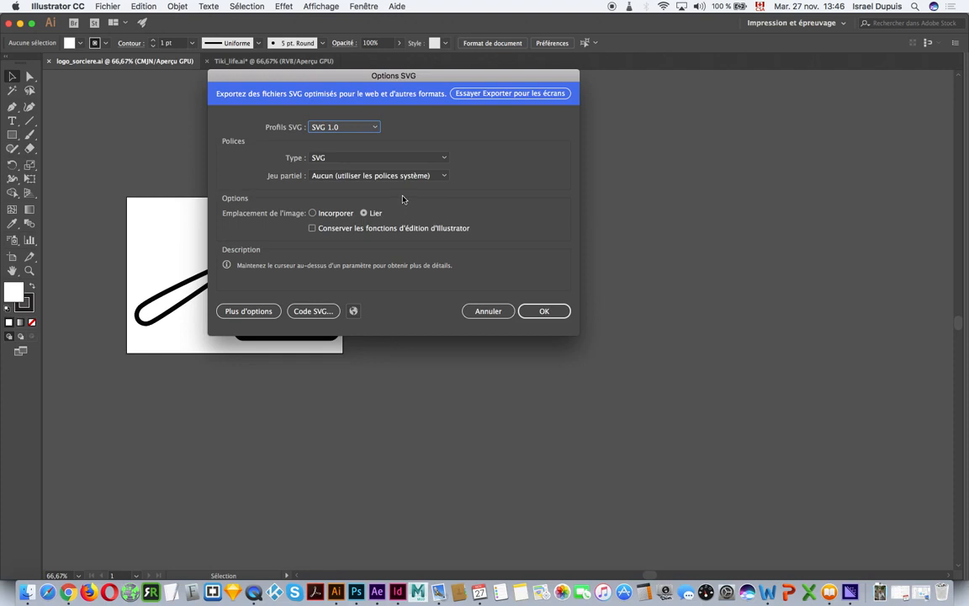
left_click(354, 312)
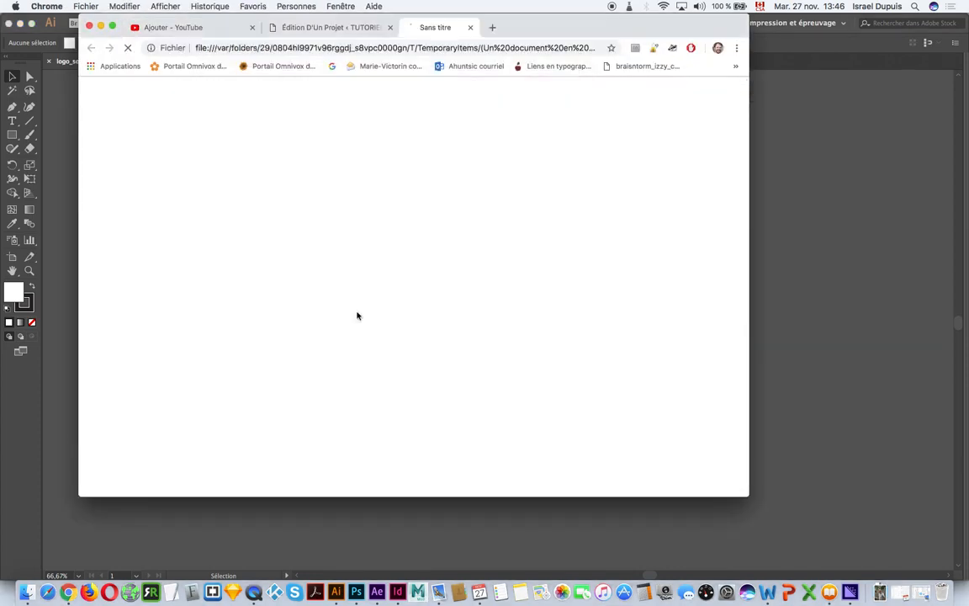
mouse_move(753, 500)
left_mouse_down()
mouse_move(395, 302)
mouse_move(968, 580)
mouse_move(761, 463)
mouse_move(698, 444)
left_mouse_up()
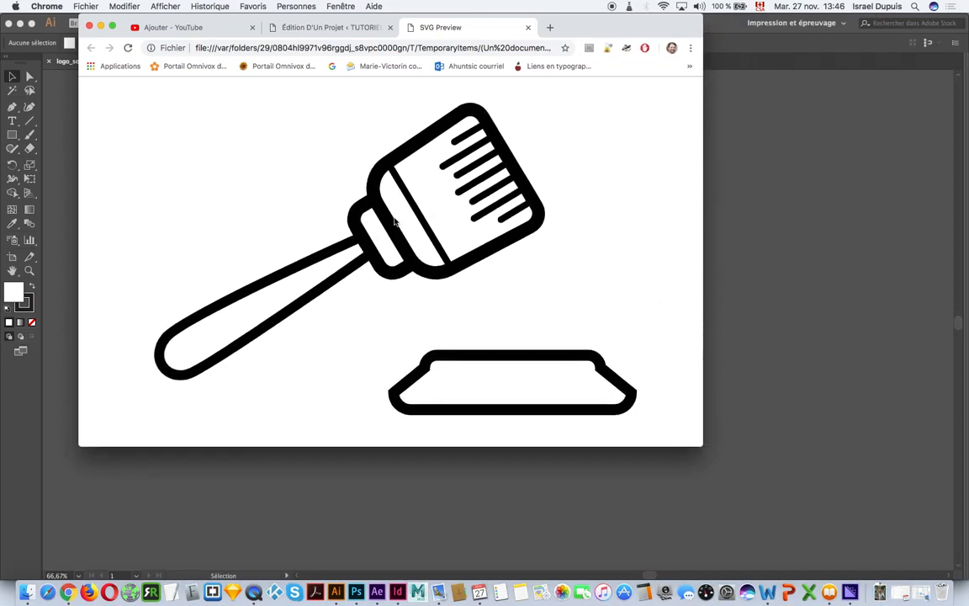
left_click(709, 449)
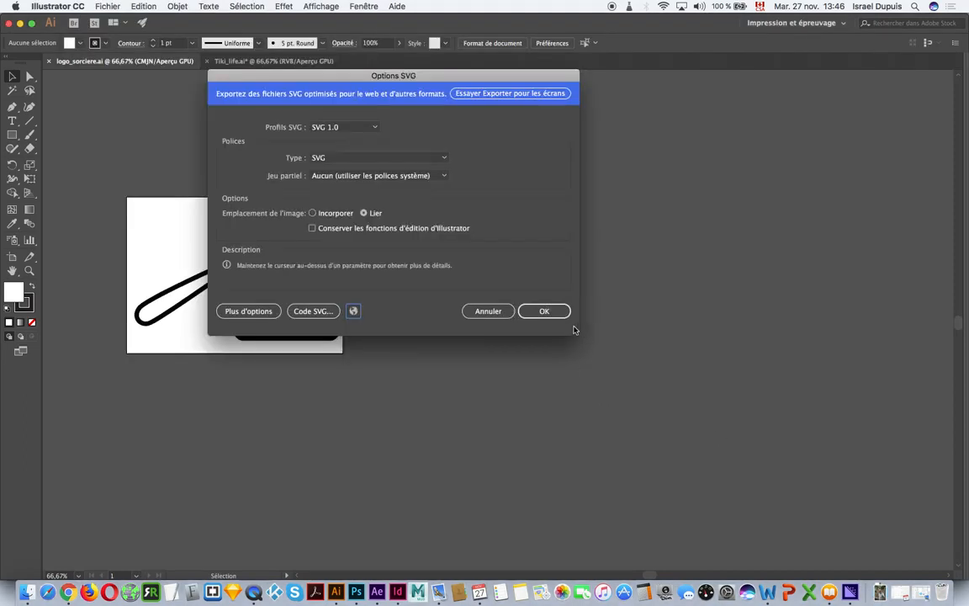
Move the SVG options clear of the artwork and accept them to finish saving the logo.
left_click_drag(332, 72, 454, 89)
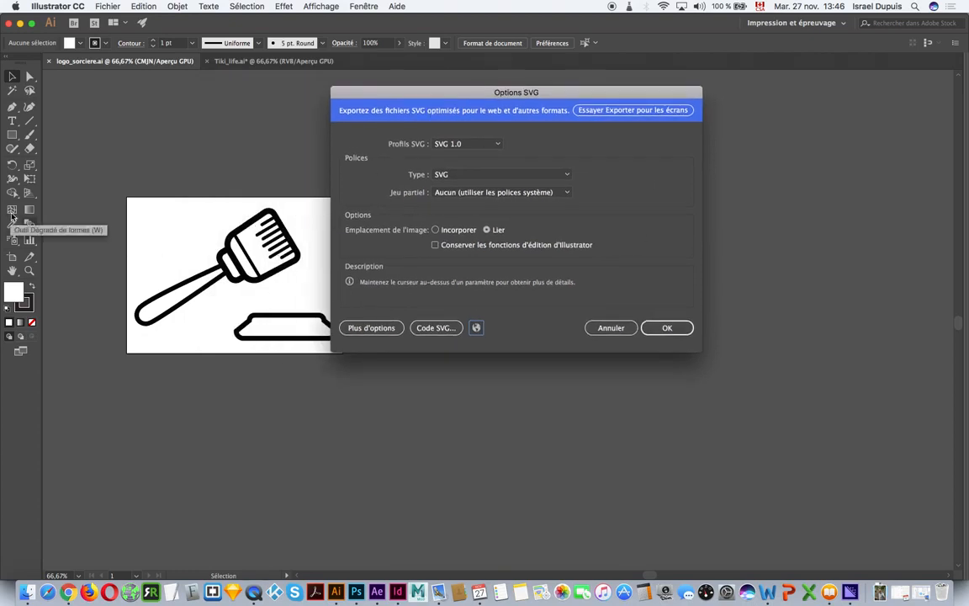
left_click(668, 328)
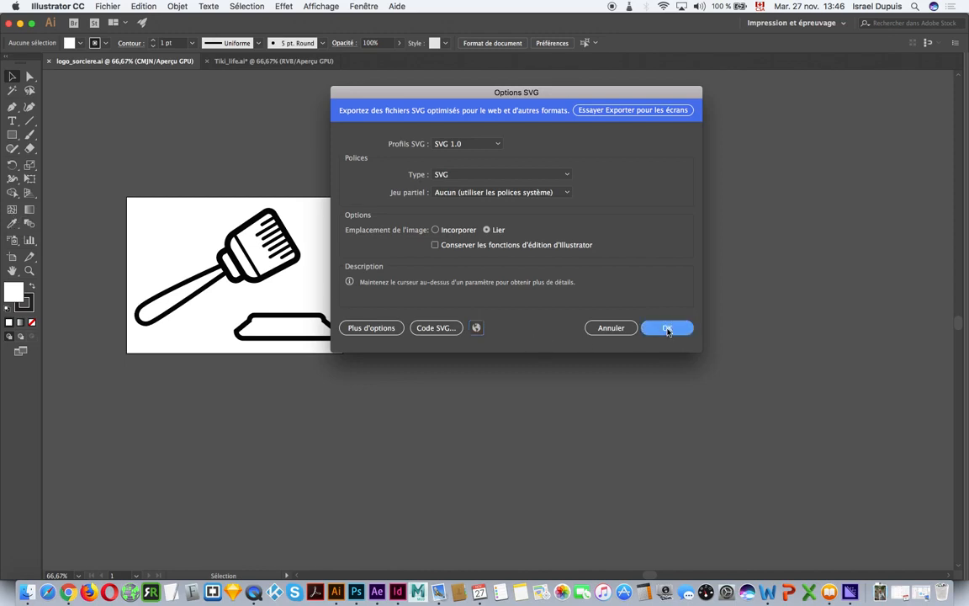
left_click(668, 330)
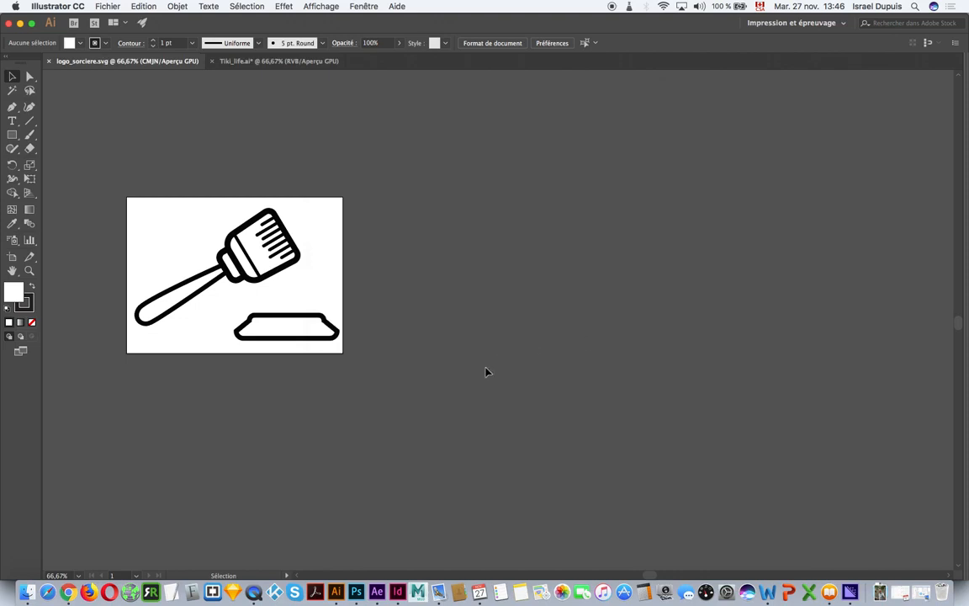
Switch to InDesign and start exporting tendances_2018.indd in JPEG format as tendances_2018.jpg in Bureau's ecran_format folder.
left_click(398, 592)
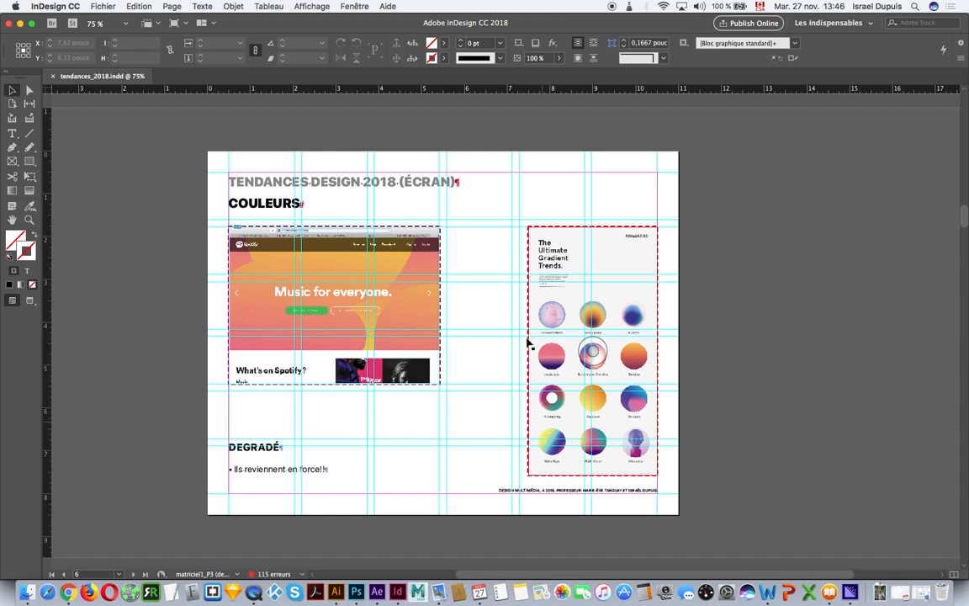
left_click(102, 6)
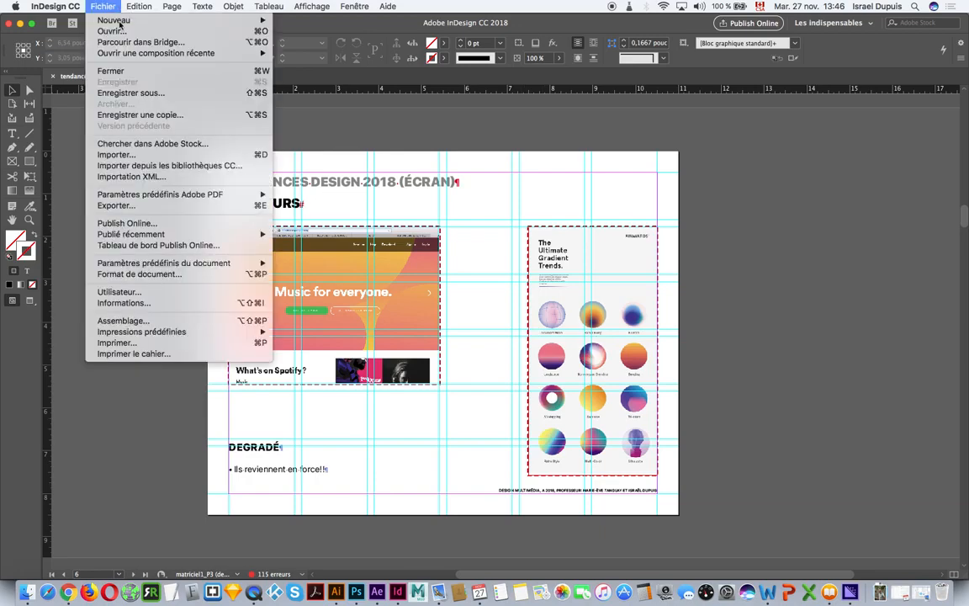
left_click(141, 205)
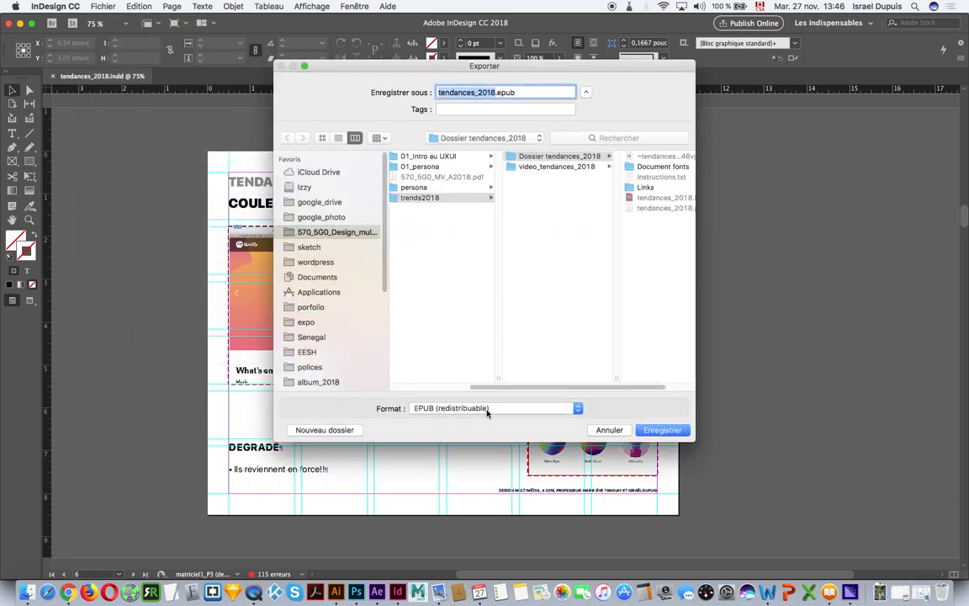
left_click(487, 408)
left_click(466, 281)
scroll(335, 311, "down", 3)
left_click(308, 323)
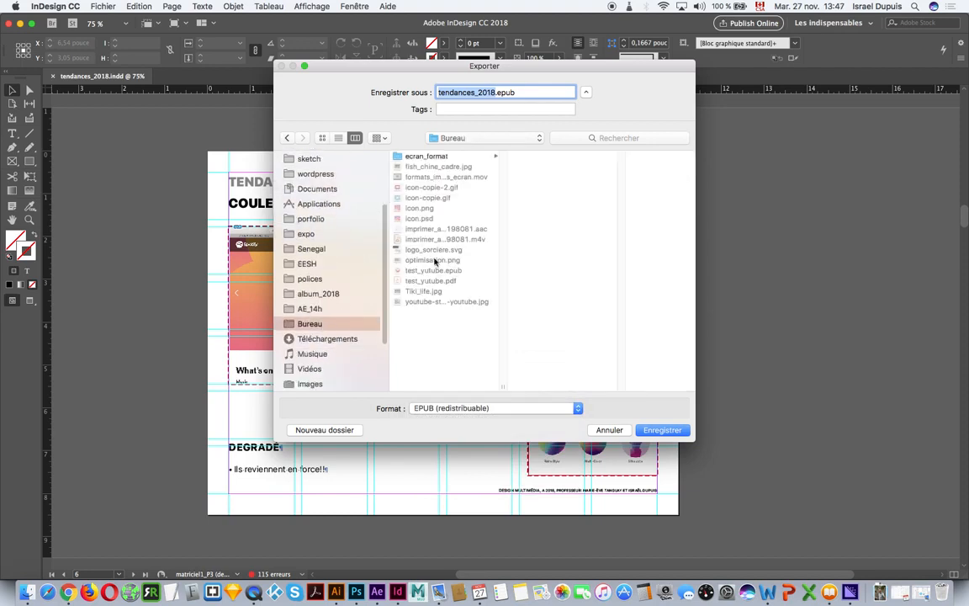
left_click(404, 156)
left_click(570, 408)
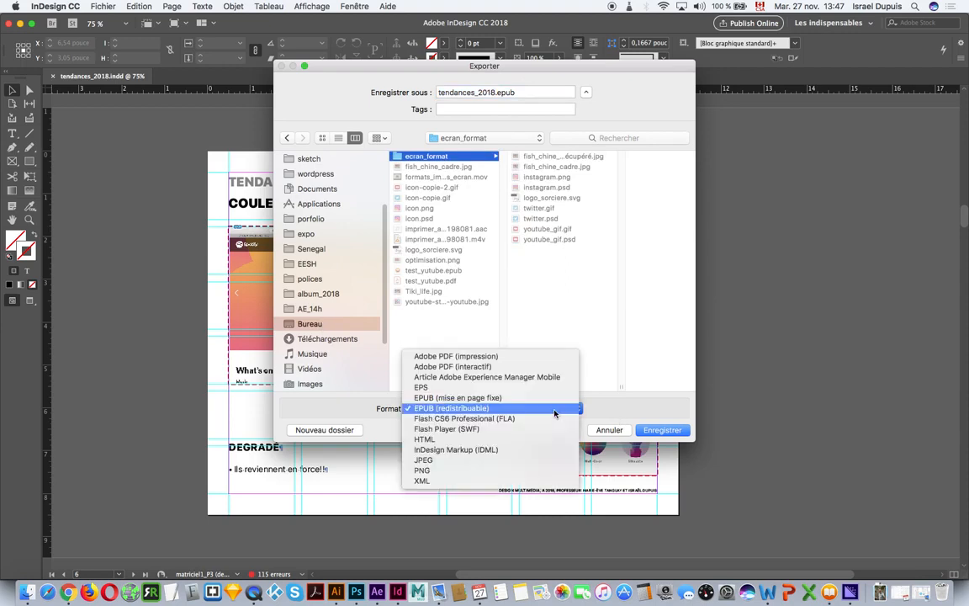
left_click(539, 461)
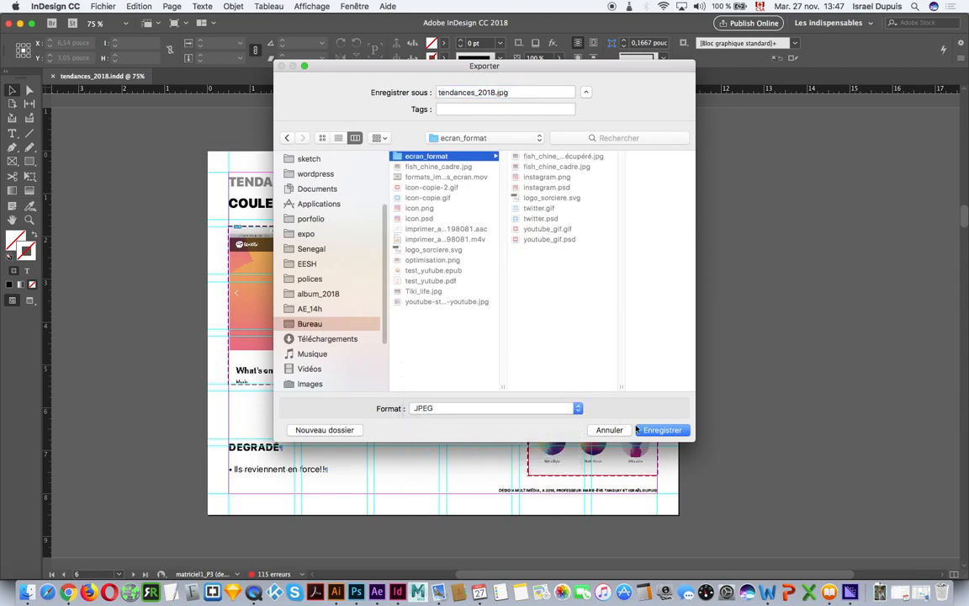
left_click(665, 430)
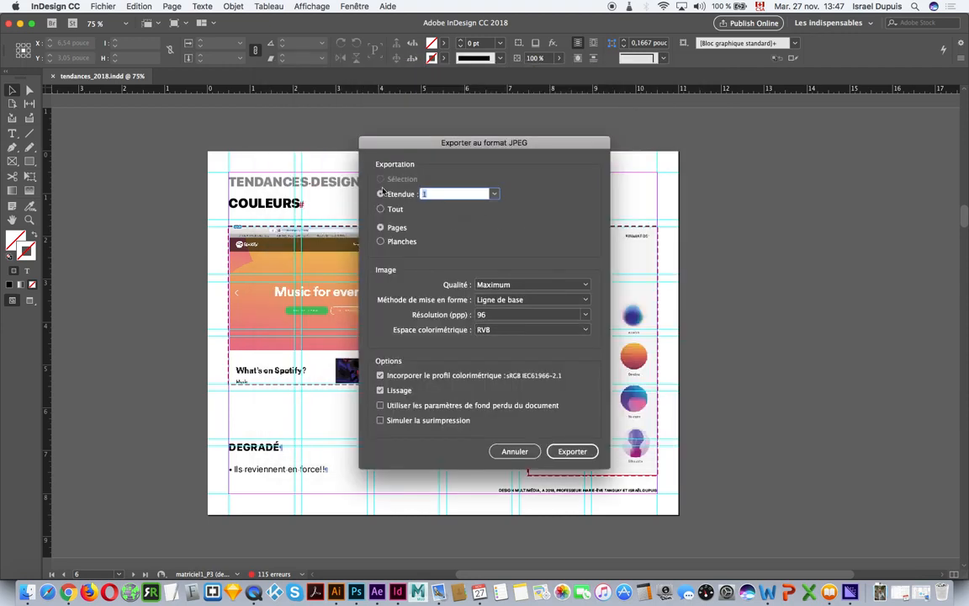
Export page 1 as a JPEG with Moyenne quality, a resolution of 72 ppp and the RVB colour space.
left_click(476, 284)
left_click(527, 321)
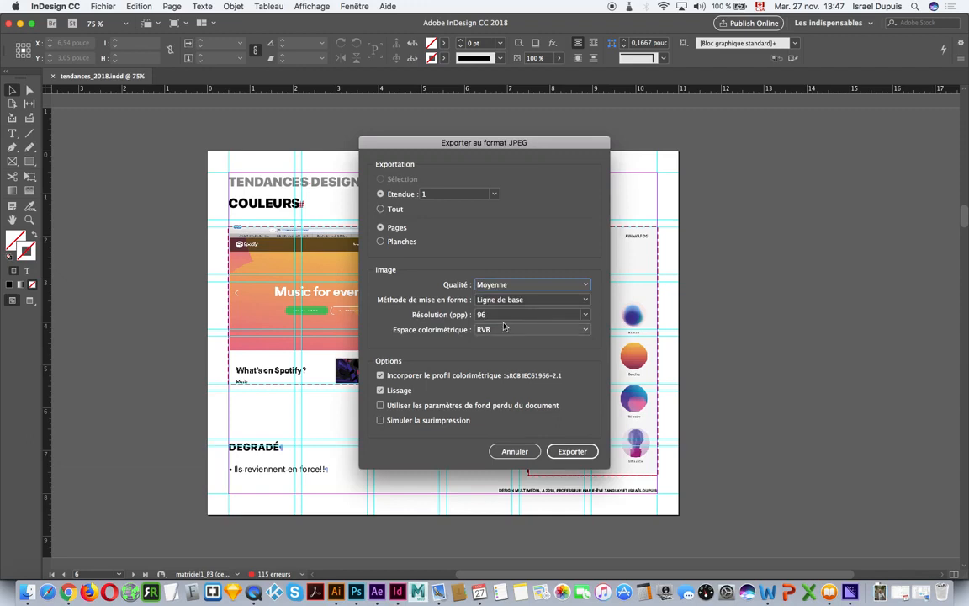
left_click(555, 316)
left_click(557, 328)
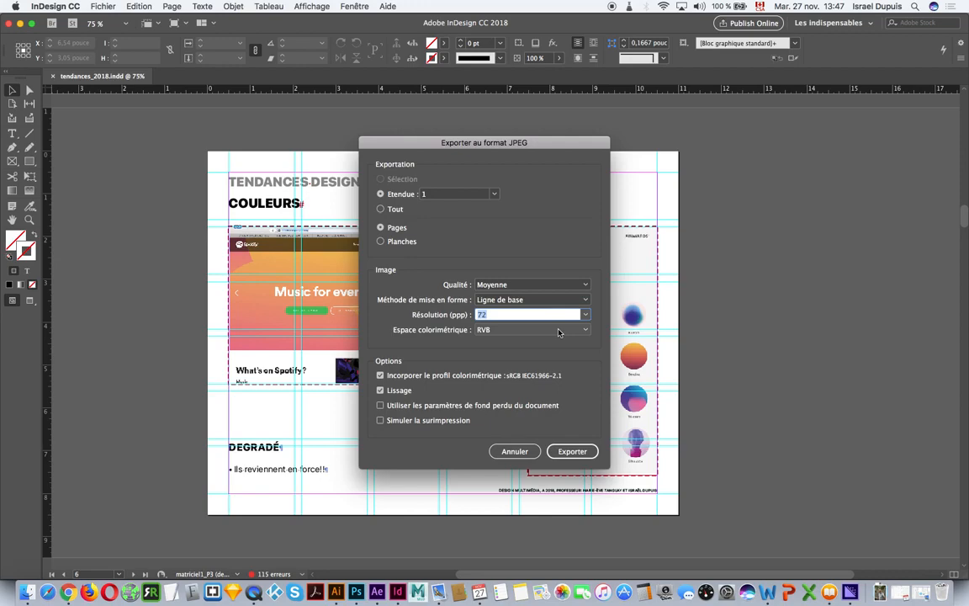
left_click(557, 332)
left_click(498, 336)
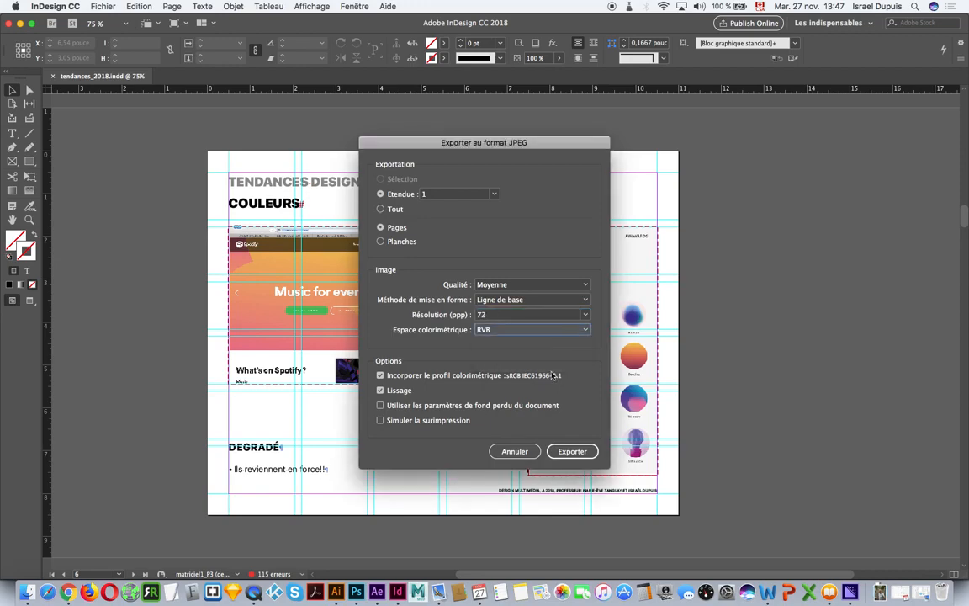
left_click(572, 451)
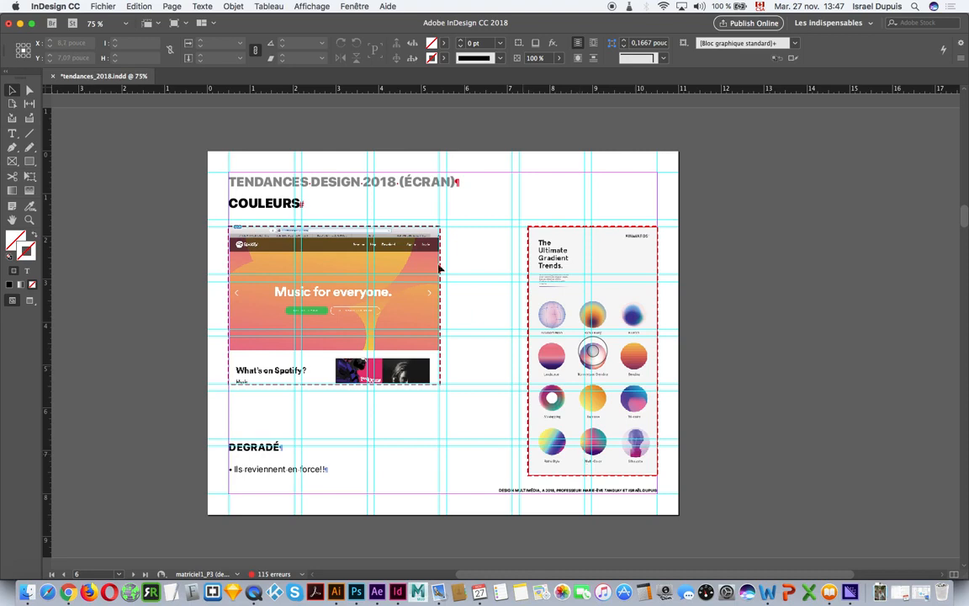
Start another export of the document as Adobe PDF (interactif), named tendances_2018.pdf, in ecran_format.
left_click(103, 6)
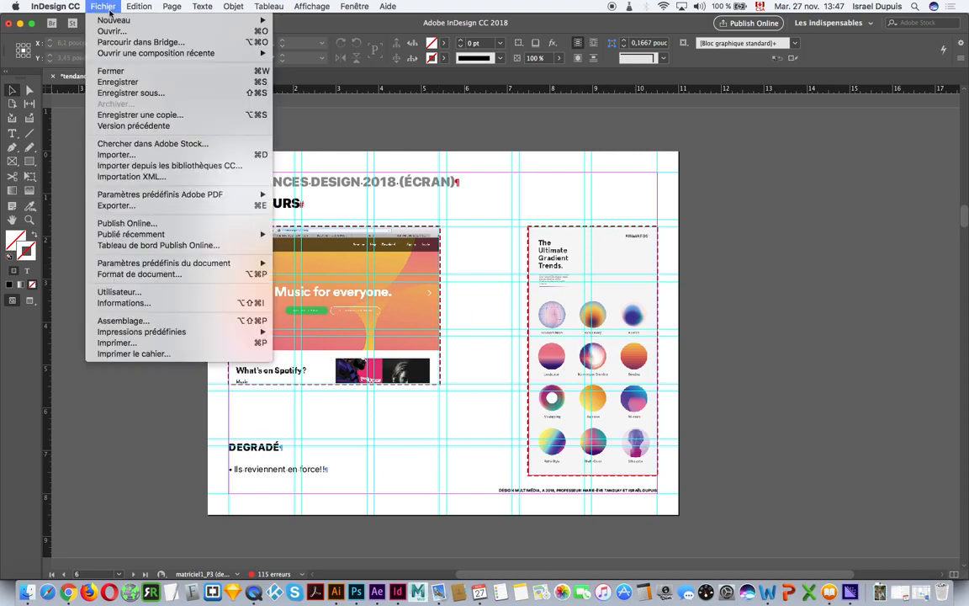
left_click(172, 205)
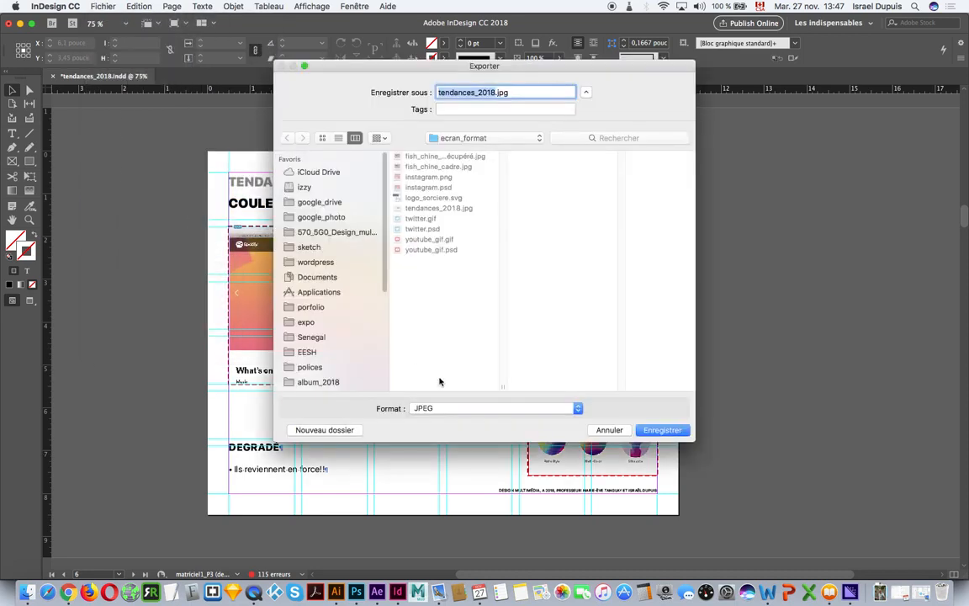
left_click(485, 409)
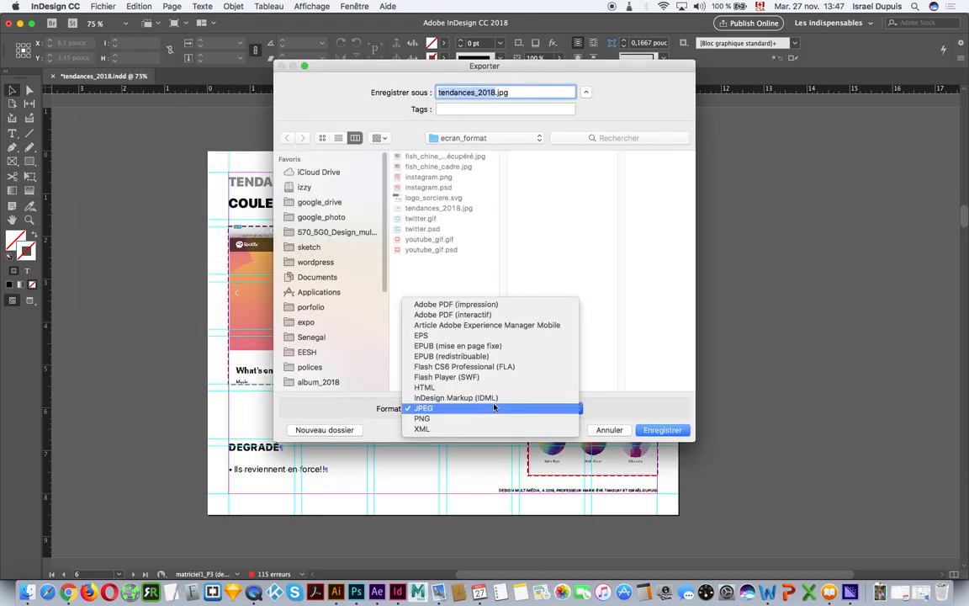
left_click(508, 315)
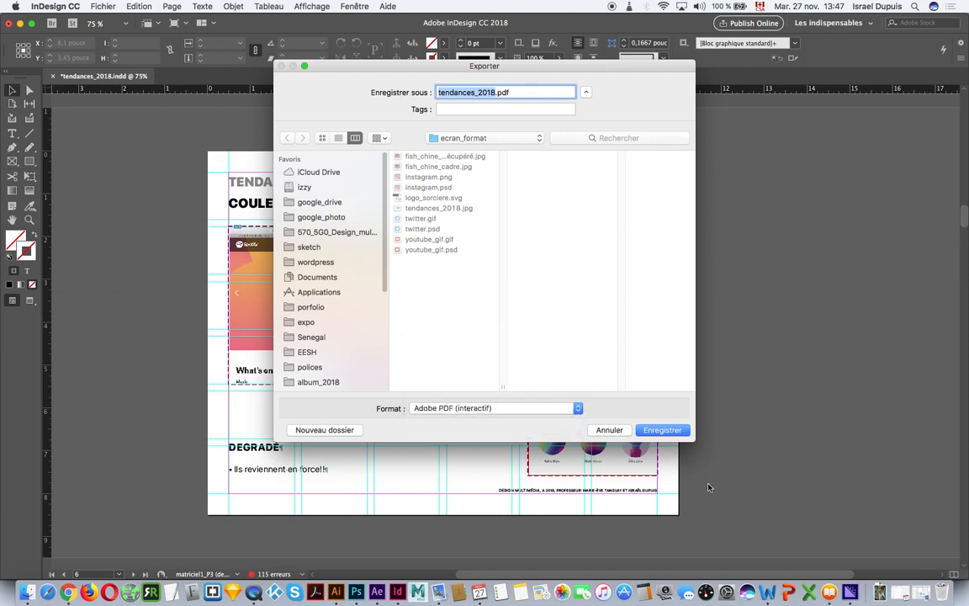
left_click(665, 430)
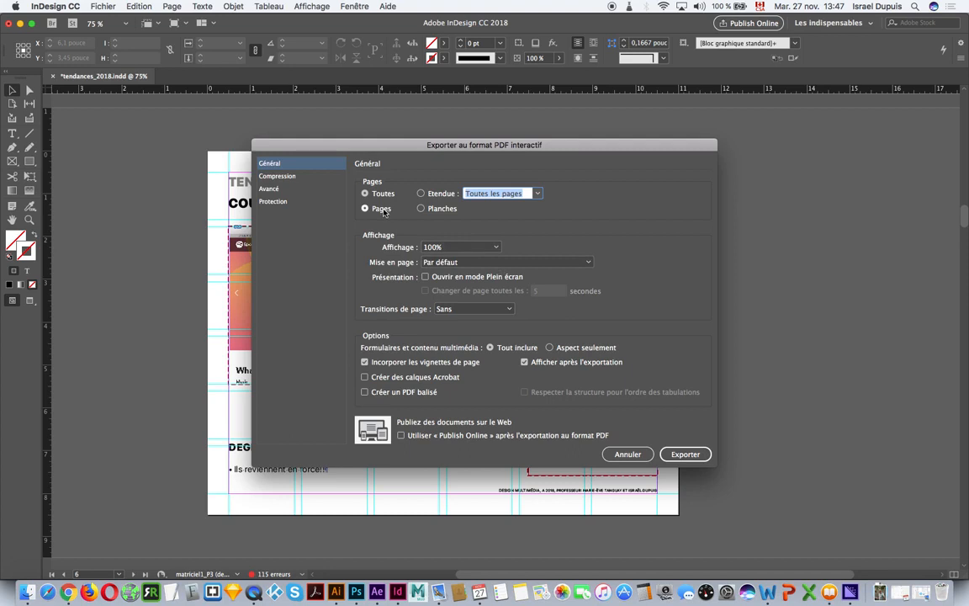
Review the general and compression settings of the interactive PDF and set its image resolution to 96 ppp.
left_click(290, 176)
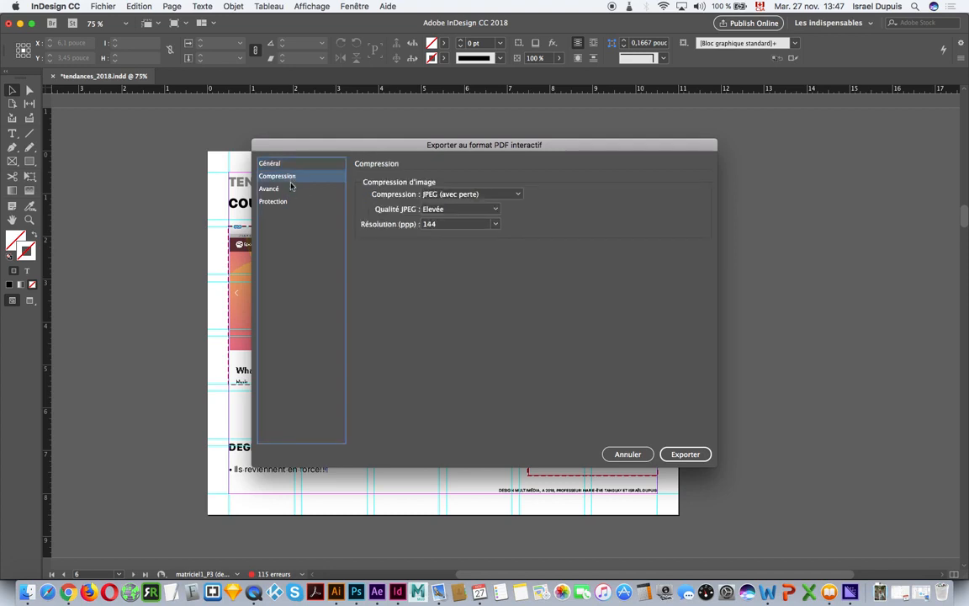
left_click(284, 163)
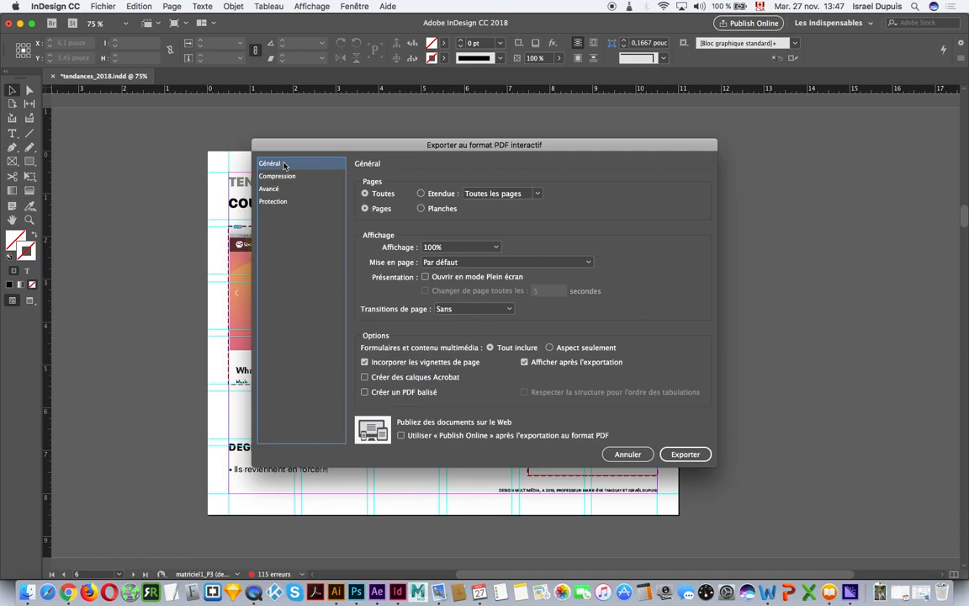
left_click(276, 176)
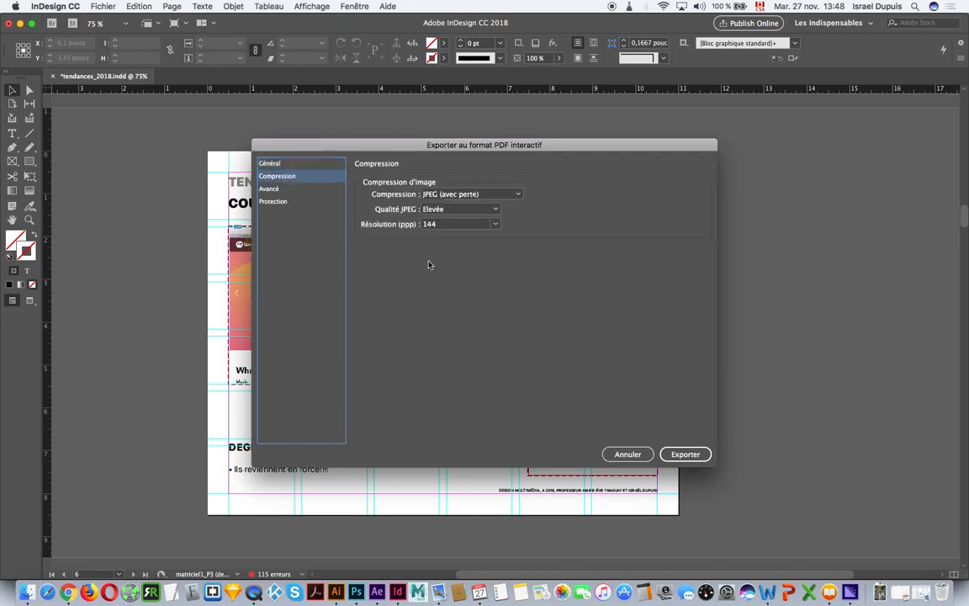
left_click(495, 224)
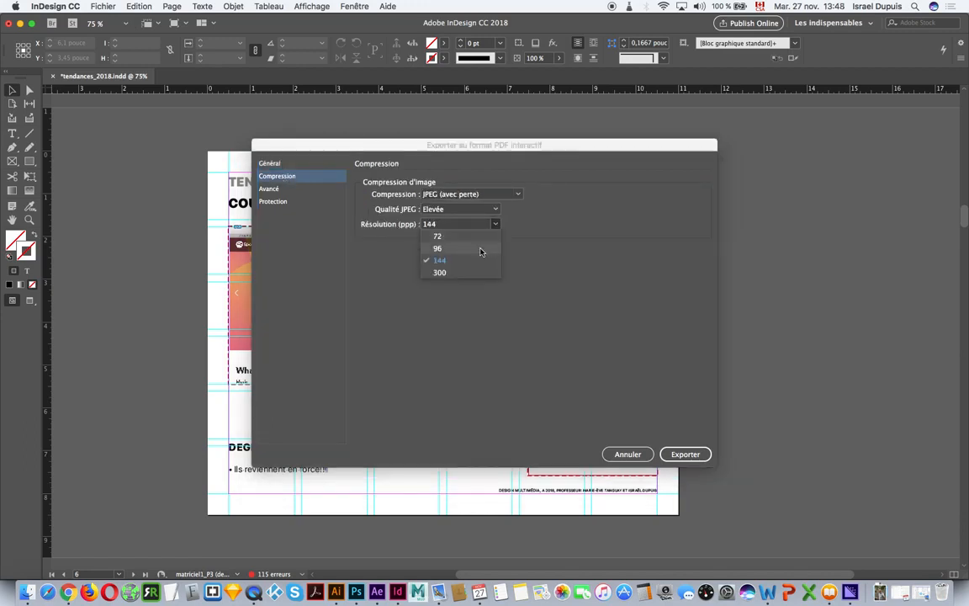
left_click(482, 249)
left_click(496, 224)
left_click(500, 252)
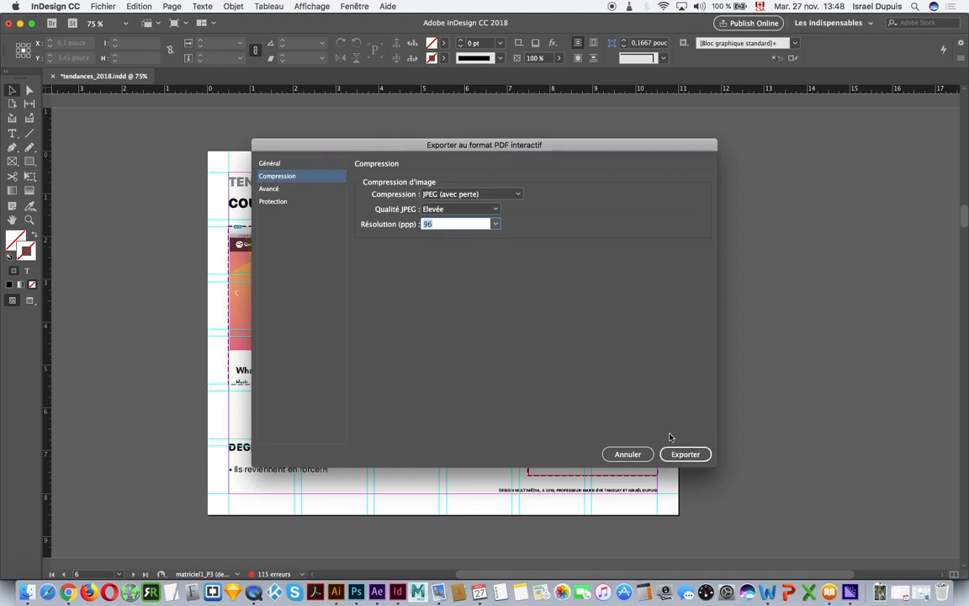
Export the interactive PDF, accepting the warnings about clipped interactive elements and missing links, and return to the InDesign document.
left_click(685, 454)
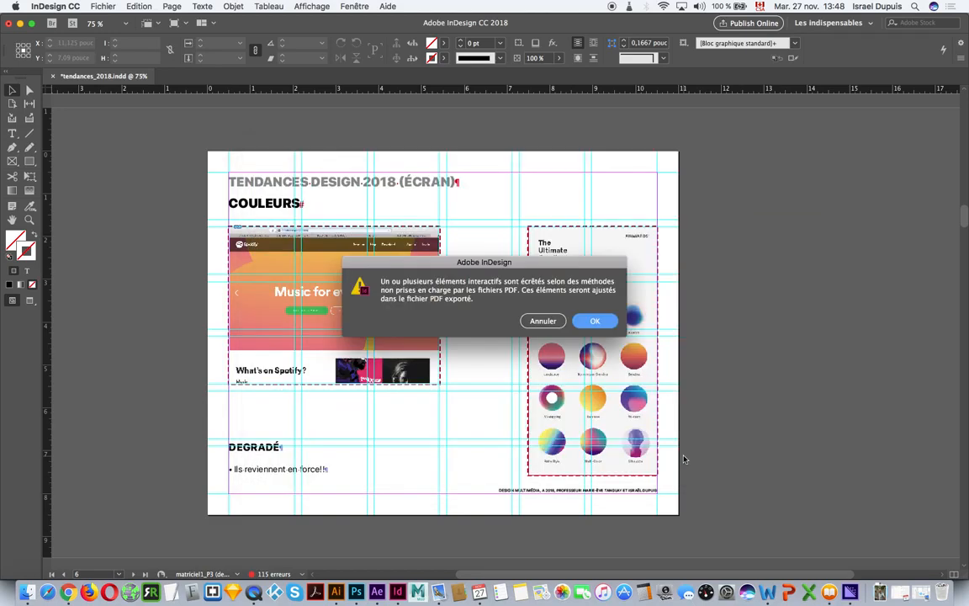
left_click(589, 320)
left_click(589, 334)
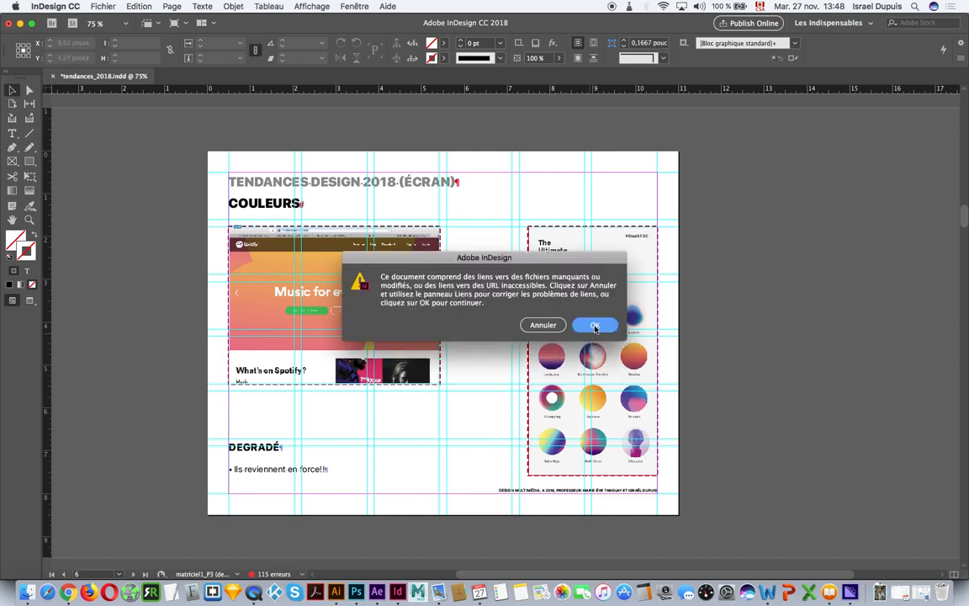
left_click(593, 324)
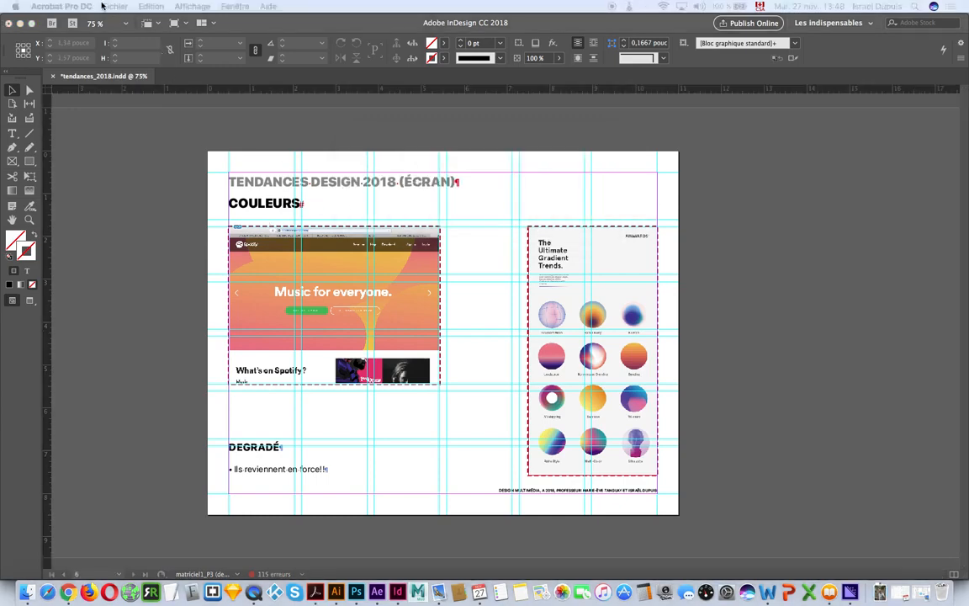
left_click(268, 32)
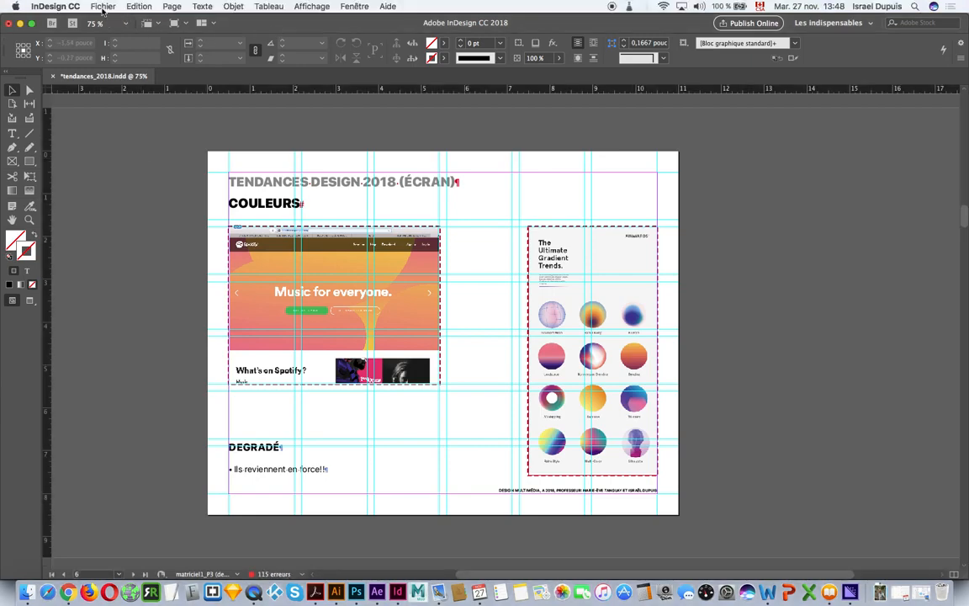
Start exporting the document as EPUB (mise en page fixe), named tendances_2018.epub, in the ecran_format folder.
left_click(103, 7)
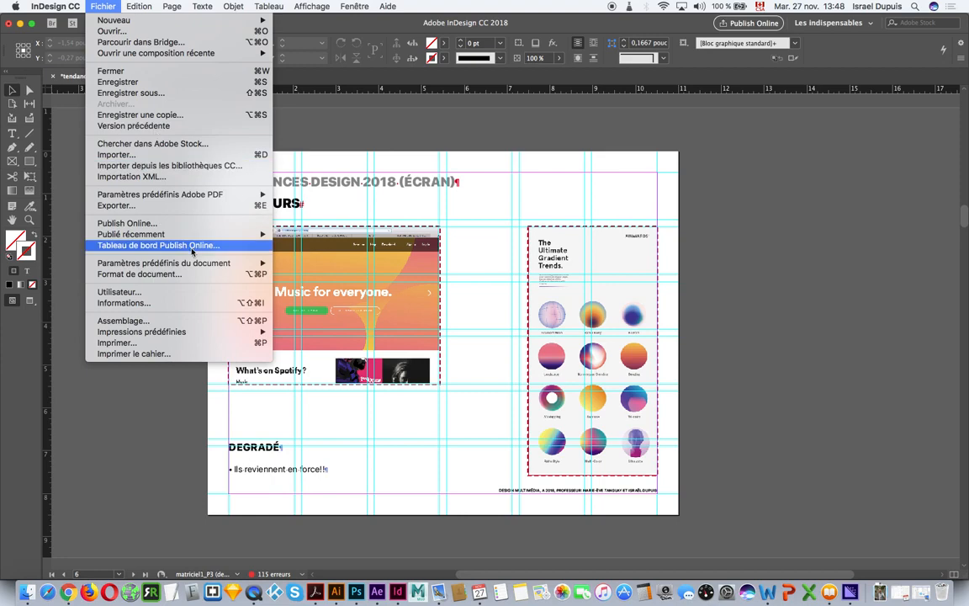
left_click(175, 205)
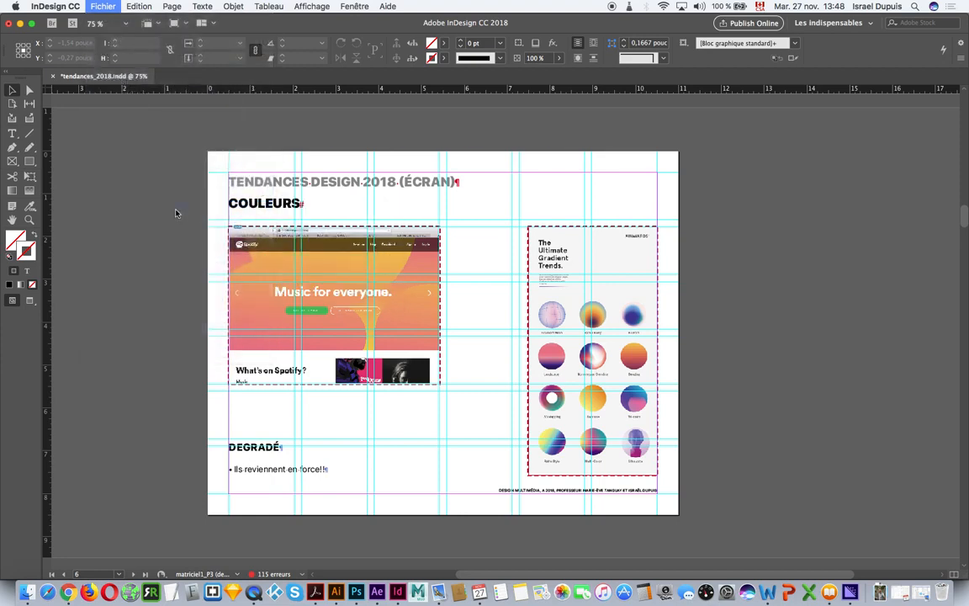
left_click(489, 407)
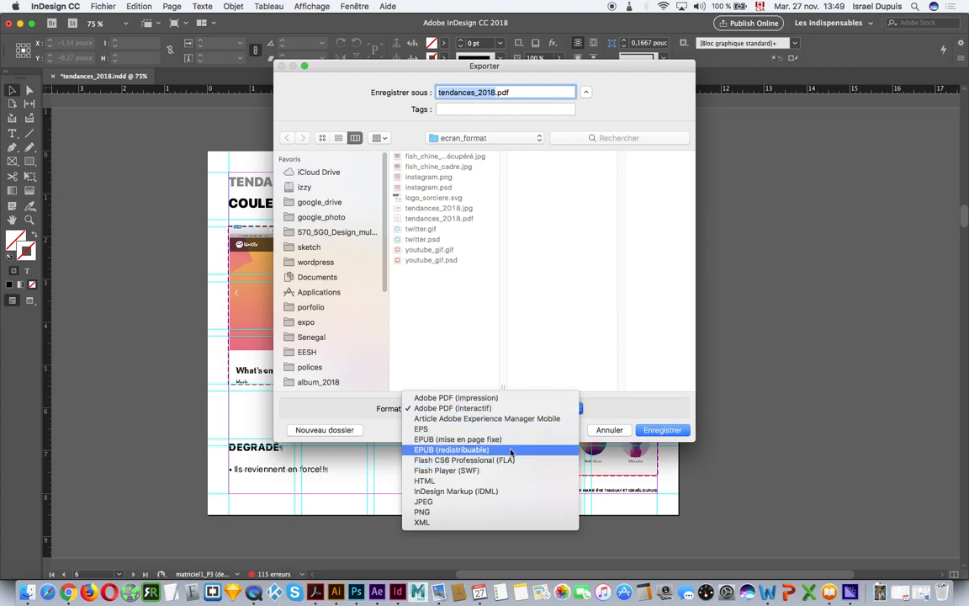
left_click(510, 439)
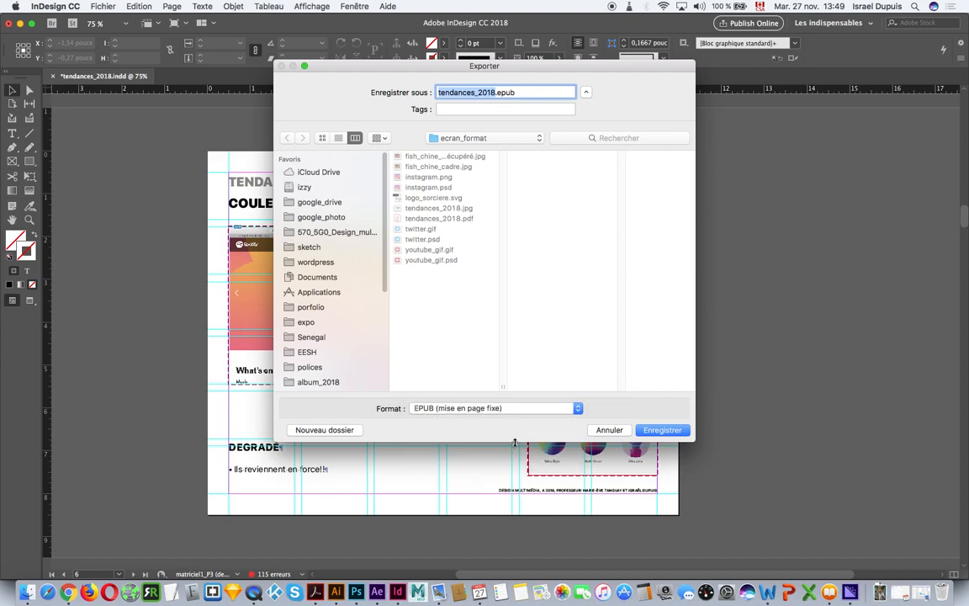
left_click_drag(355, 66, 442, 115)
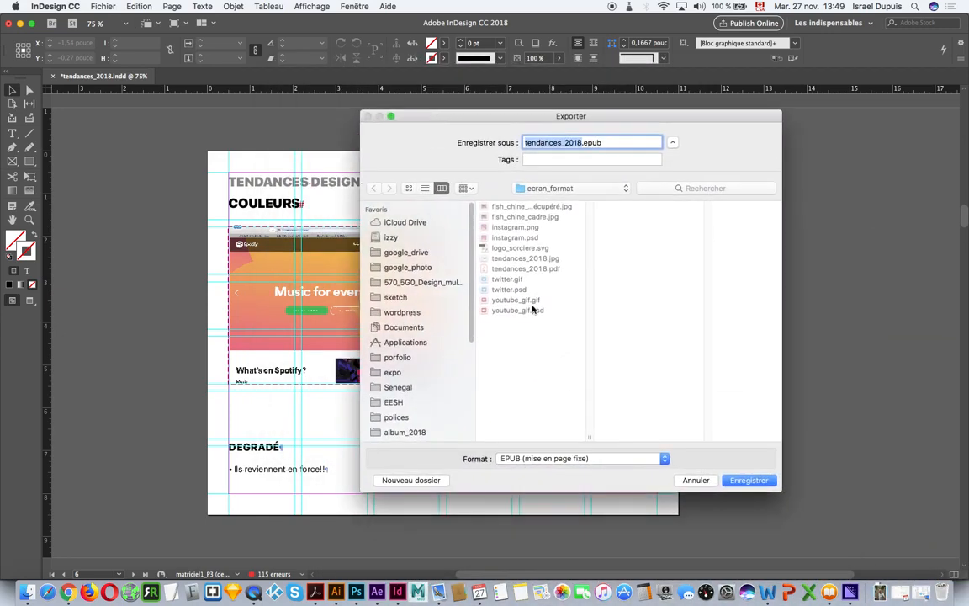
left_click(750, 481)
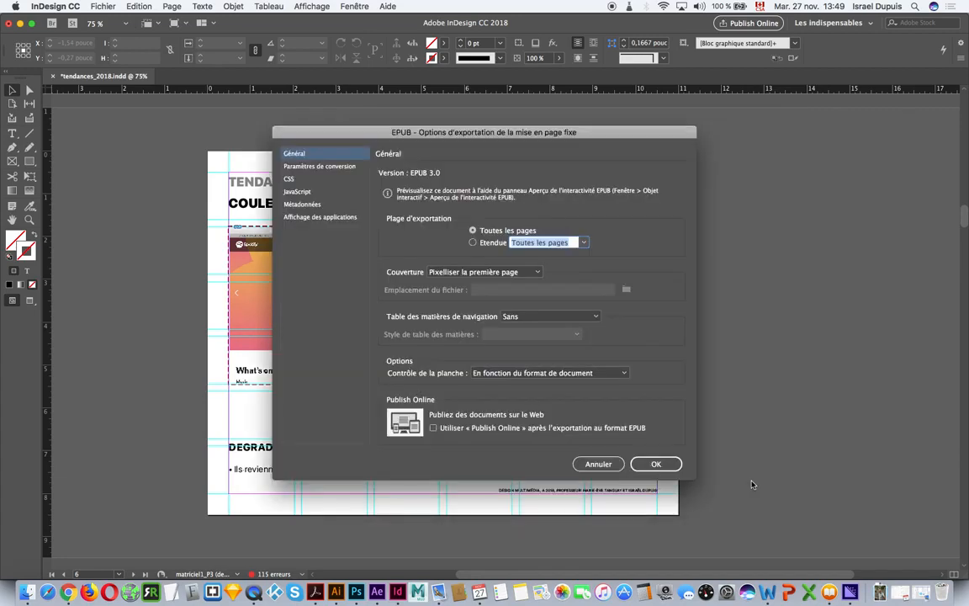
Set the fixed-layout EPUB's conversion resolution to 96 PPP and its JPEG image quality to Moyenne.
left_click_drag(341, 125, 496, 107)
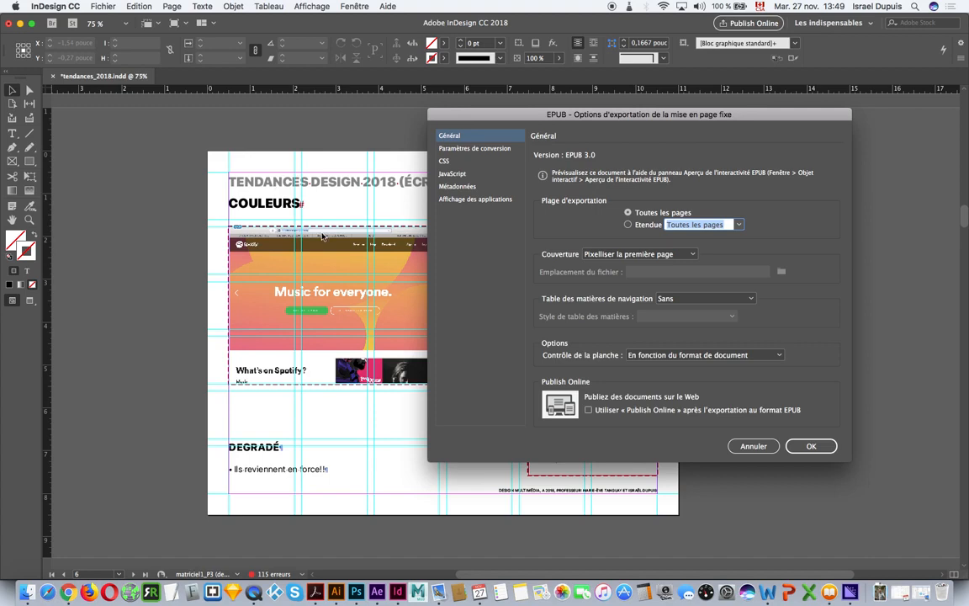
left_click_drag(543, 114, 481, 102)
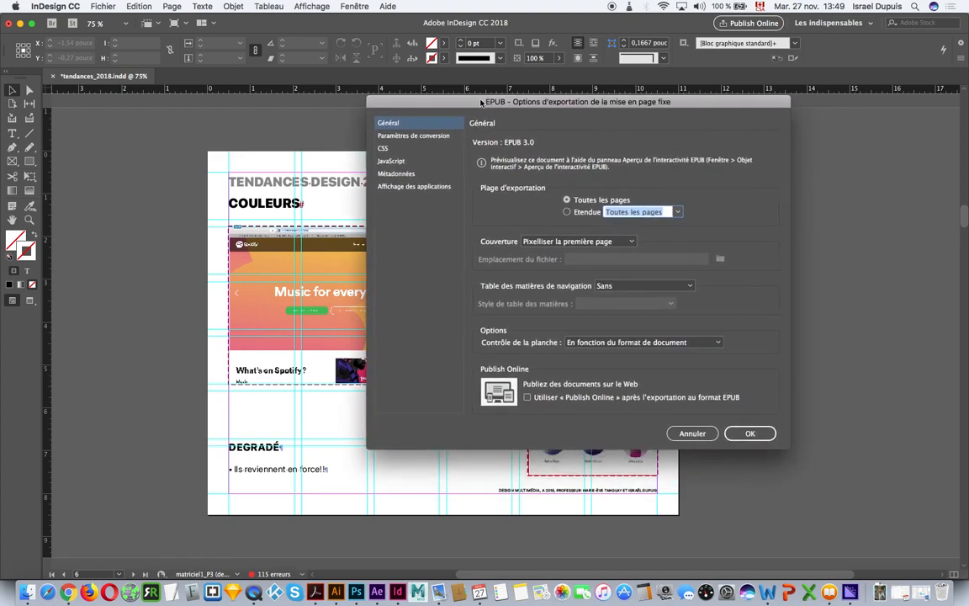
left_click(398, 138)
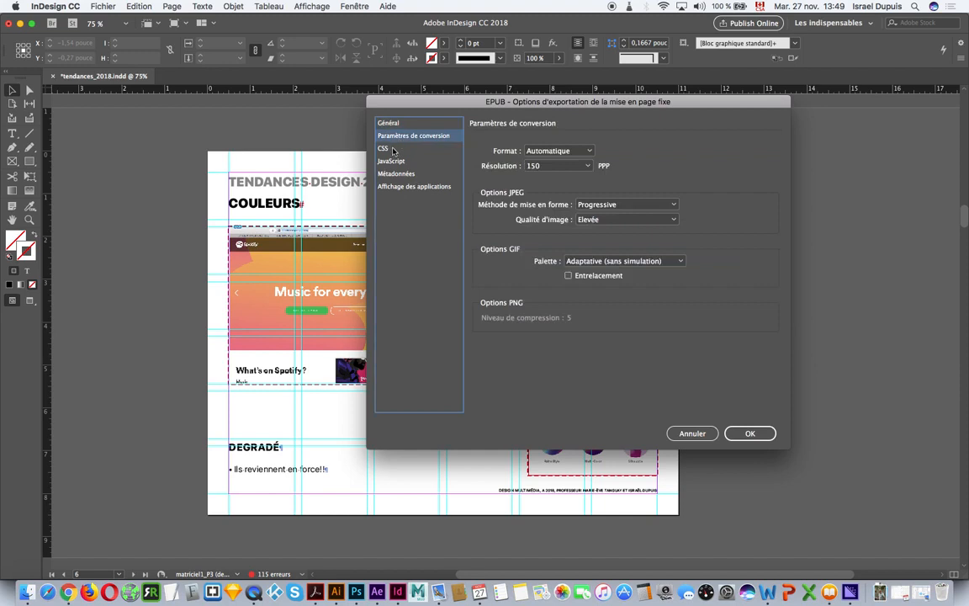
left_click(590, 166)
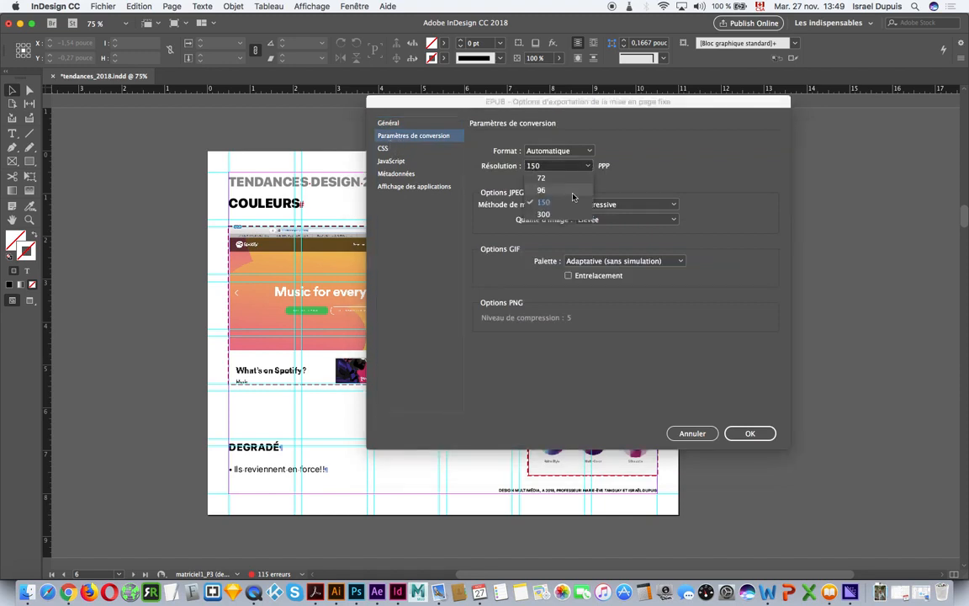
left_click(572, 193)
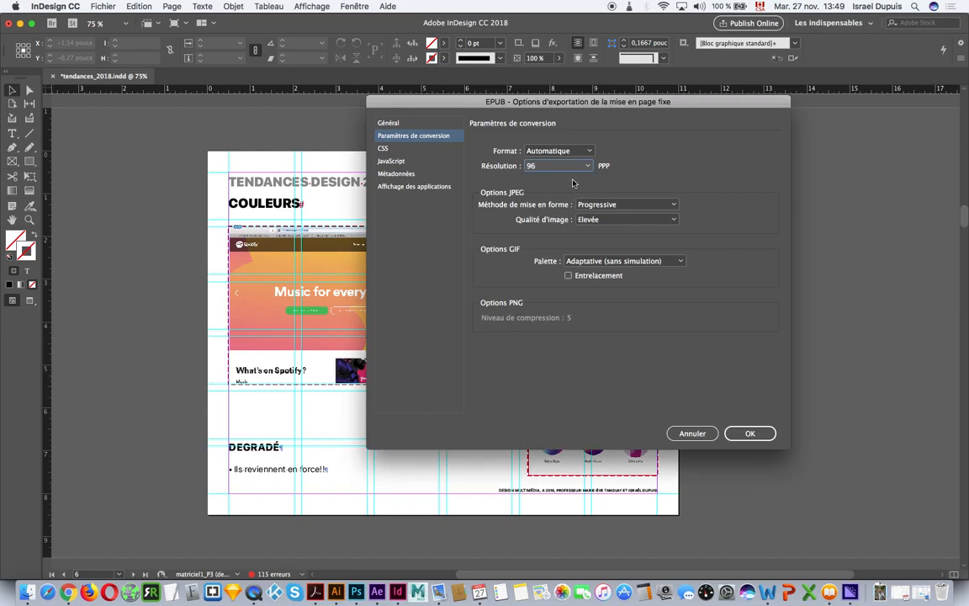
left_click(560, 166)
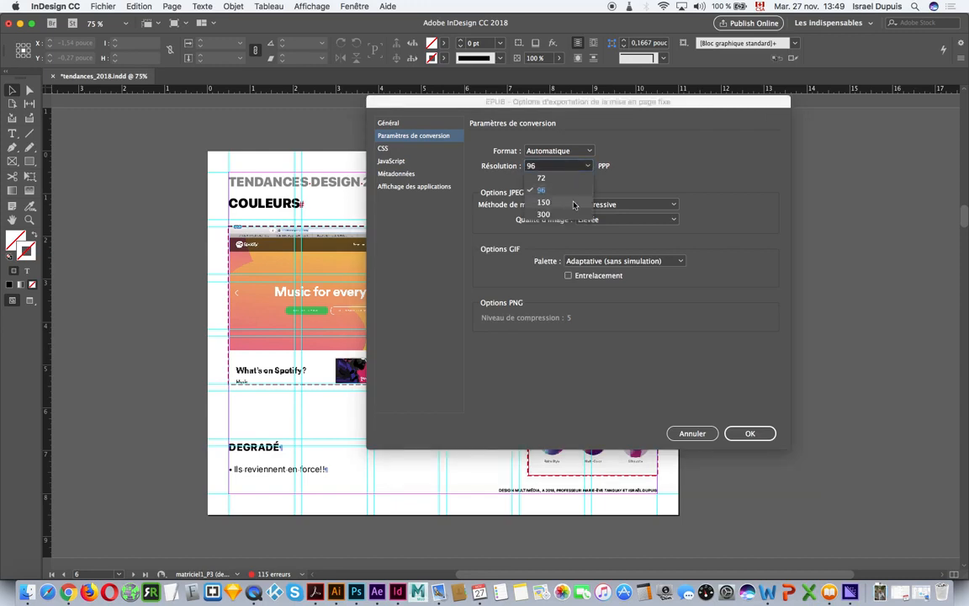
left_click(586, 191)
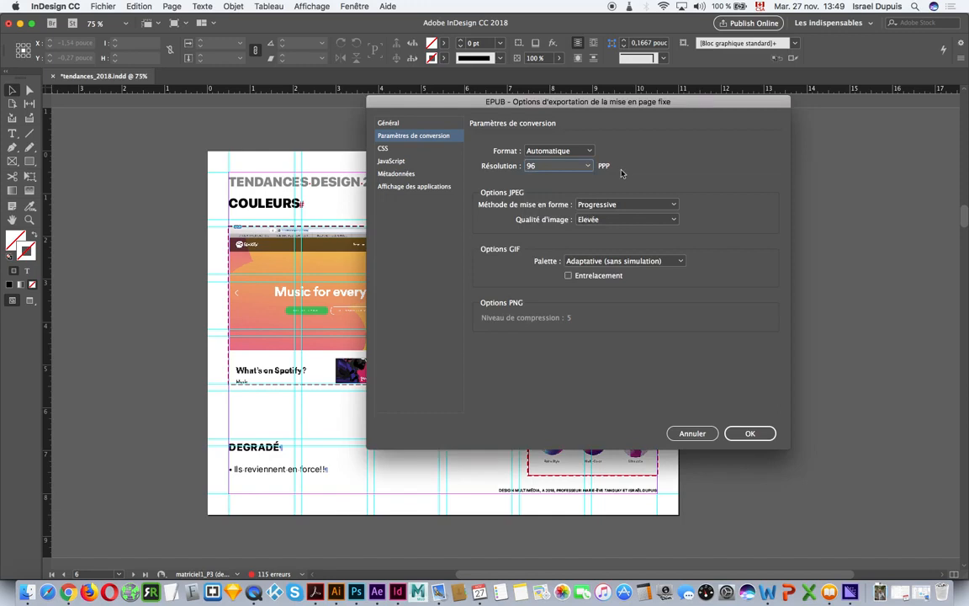
left_click(622, 221)
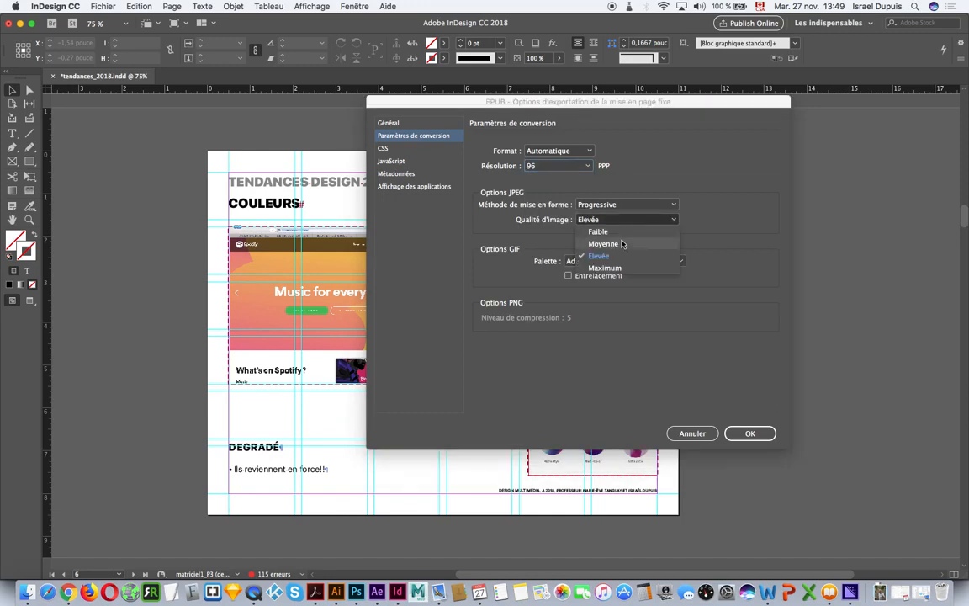
left_click(621, 245)
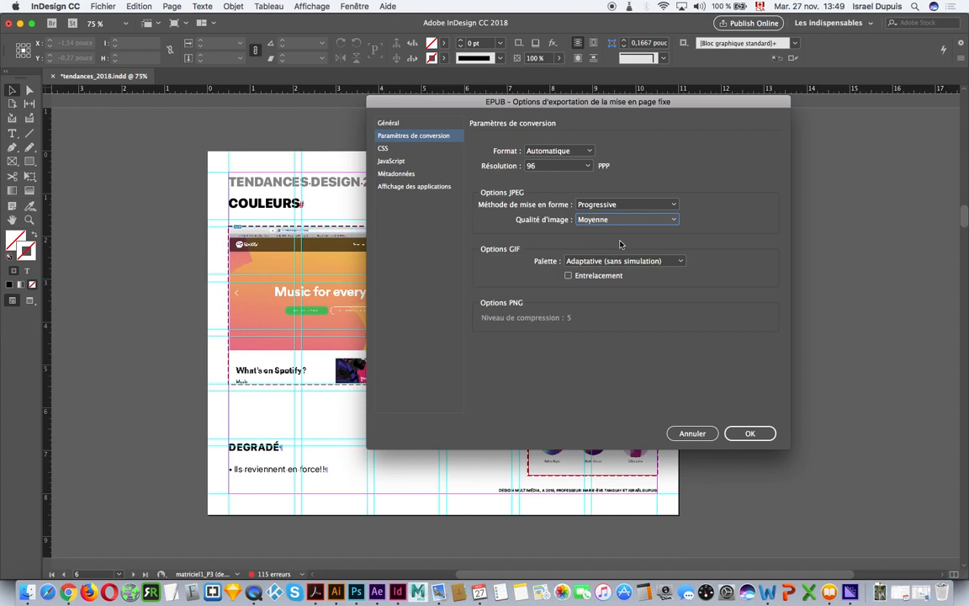
Check the general and application display options, and export the fixed-layout EPUB of all pages.
left_click(410, 125)
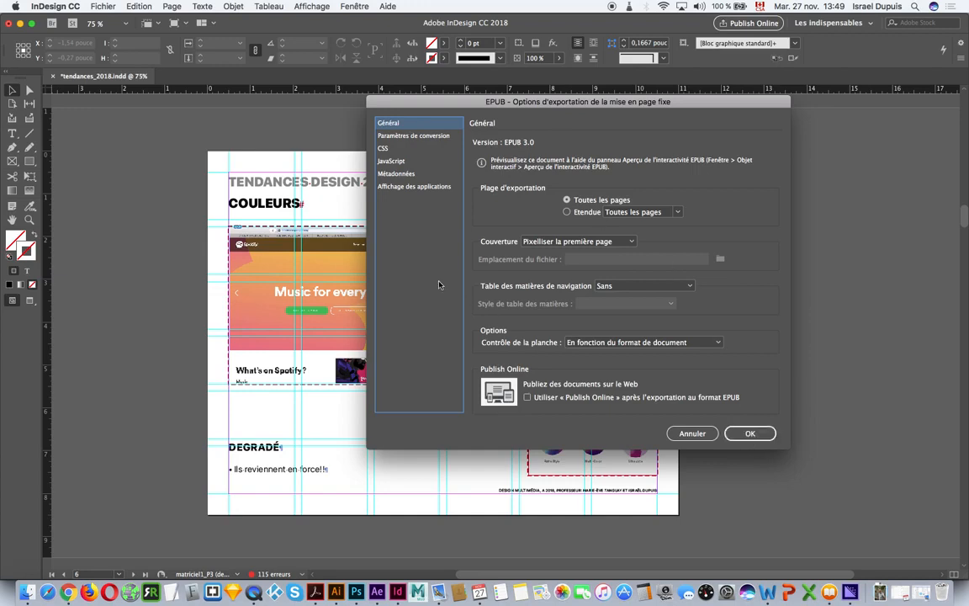
left_click(400, 186)
left_click(750, 434)
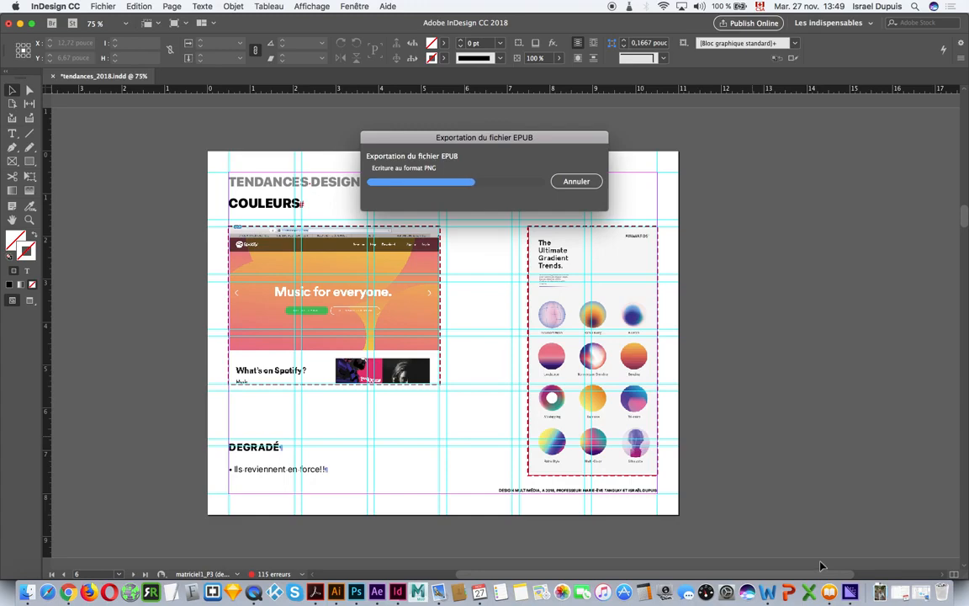
left_click(588, 369)
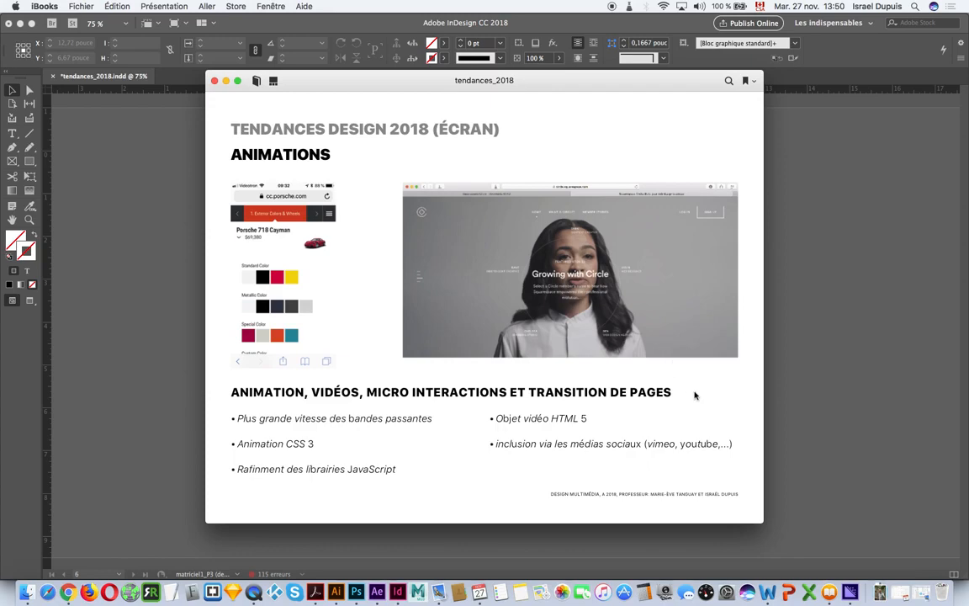
Page through the exported tendances_2018 EPUB in iBooks to the Couleurs page with the video, and return to InDesign.
key("Right")
key("Right")
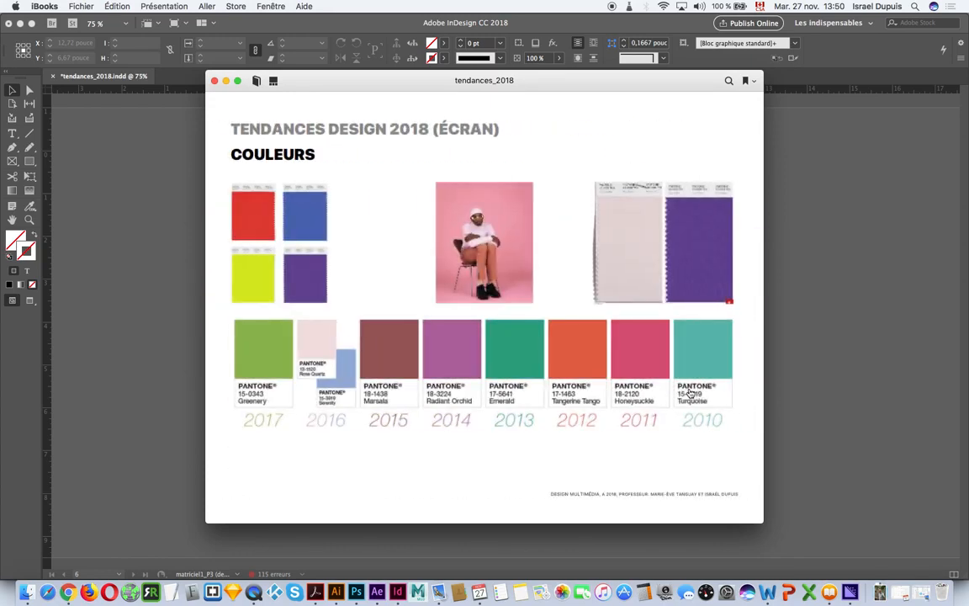
key("Right")
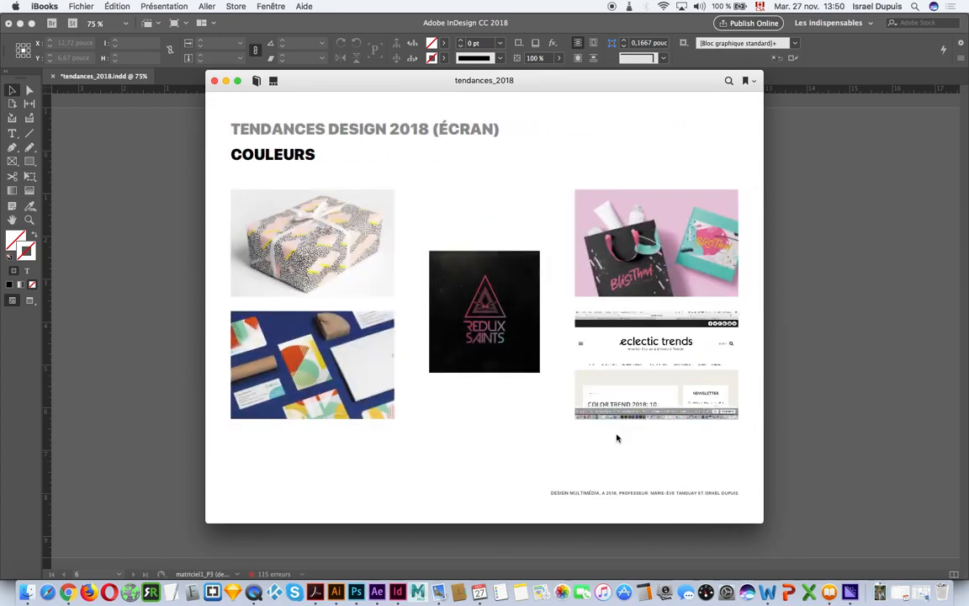
mouse_move(616, 380)
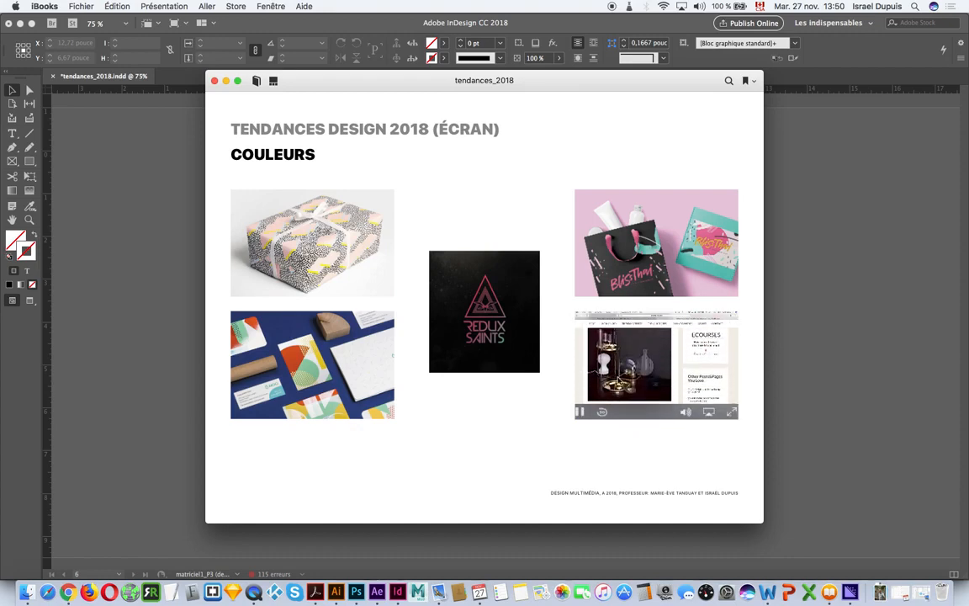
left_click(256, 80)
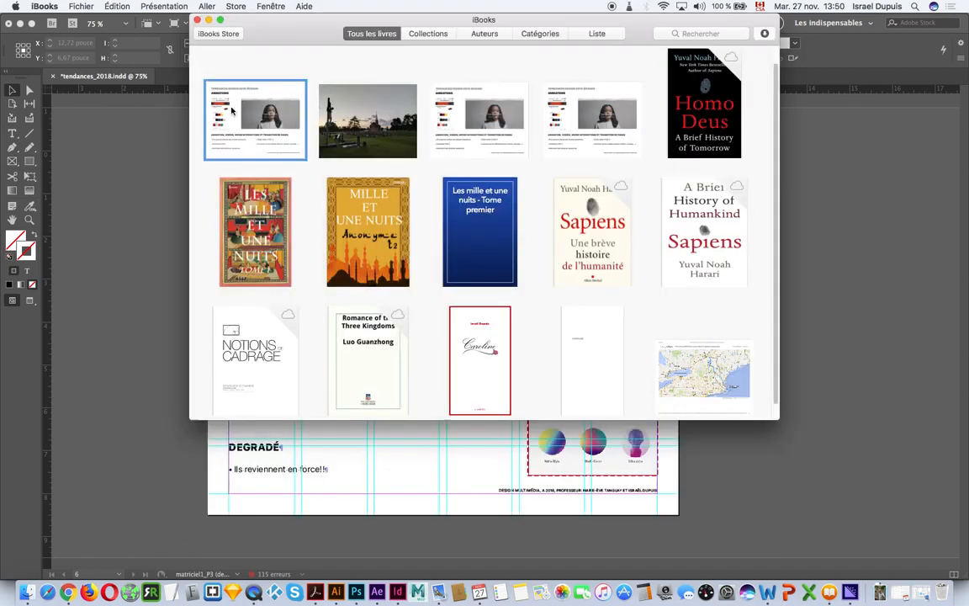
left_click(124, 158)
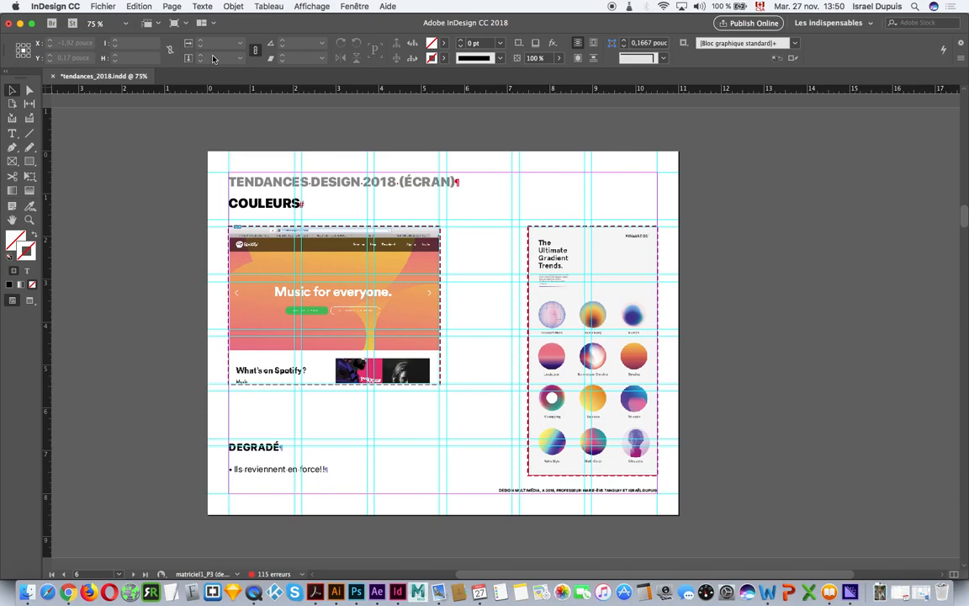
Start another export of the document as EPUB (redistribuable), named tendances_2018.epub, in the ecran_format folder.
left_click(103, 6)
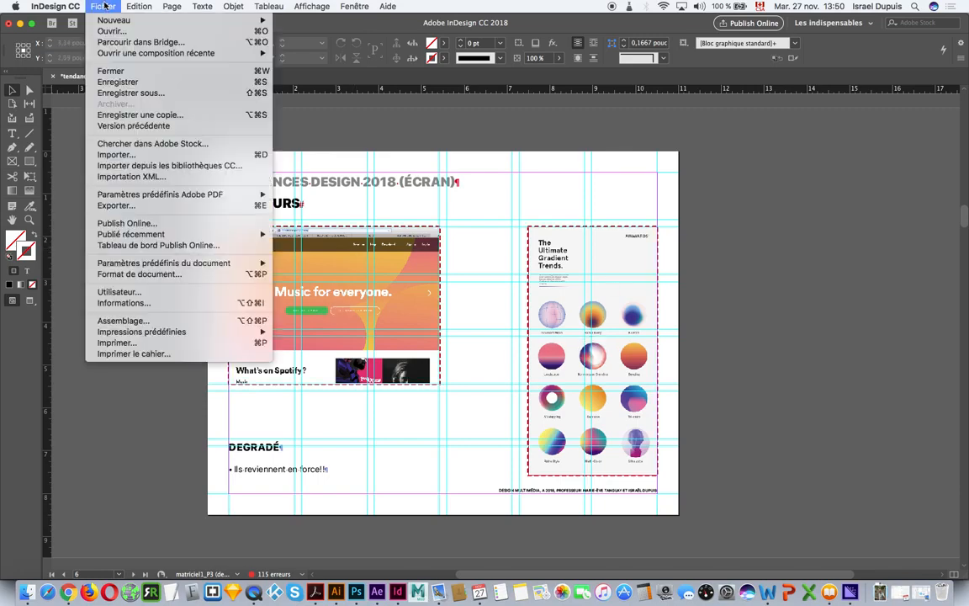
left_click(180, 207)
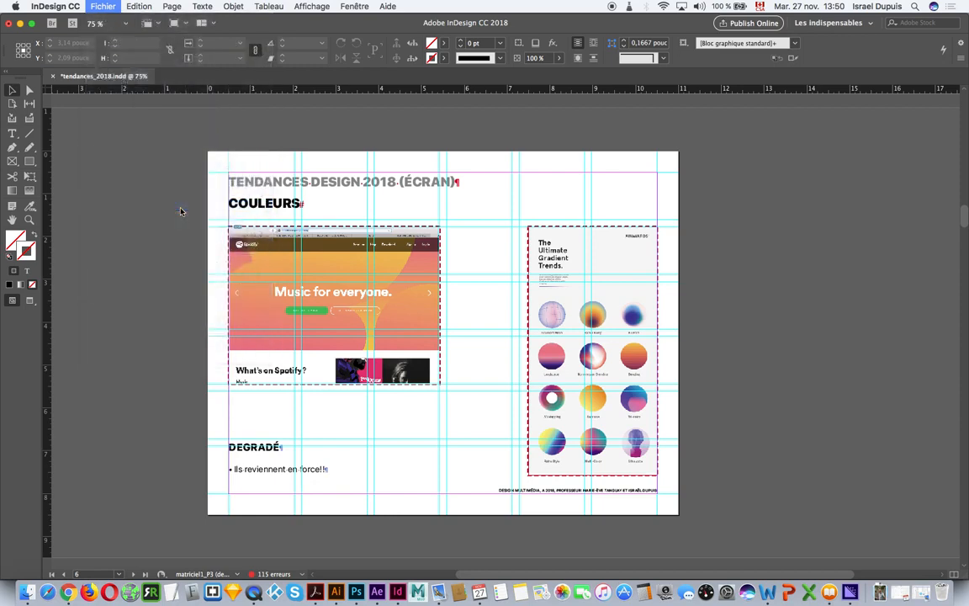
left_click(454, 418)
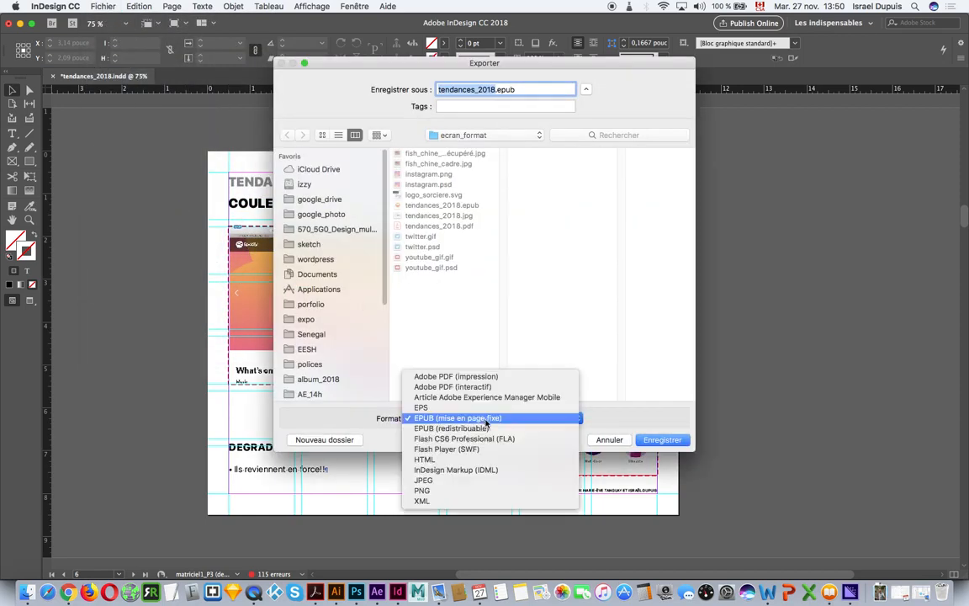
left_click(475, 428)
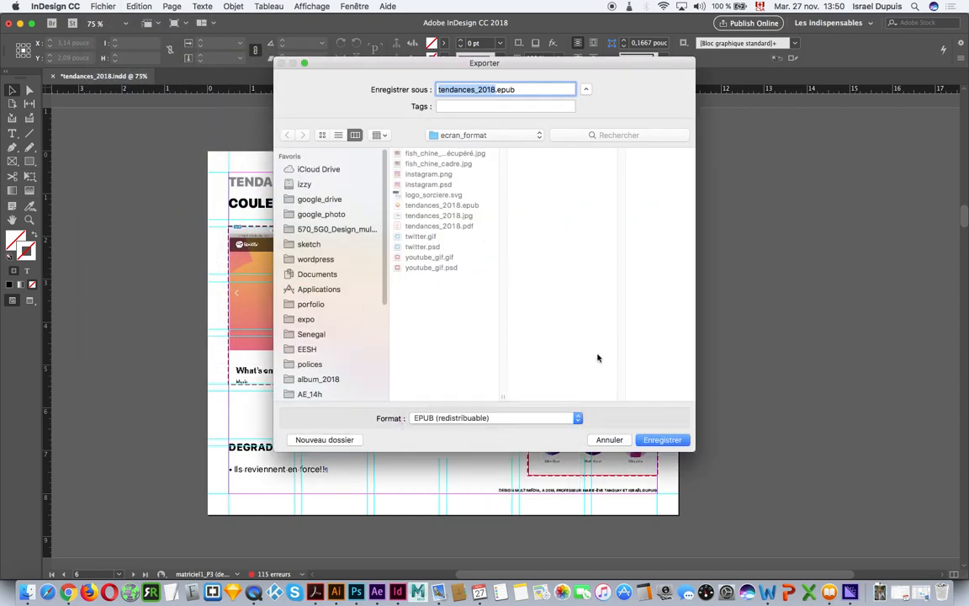
left_click(662, 439)
left_click(564, 139)
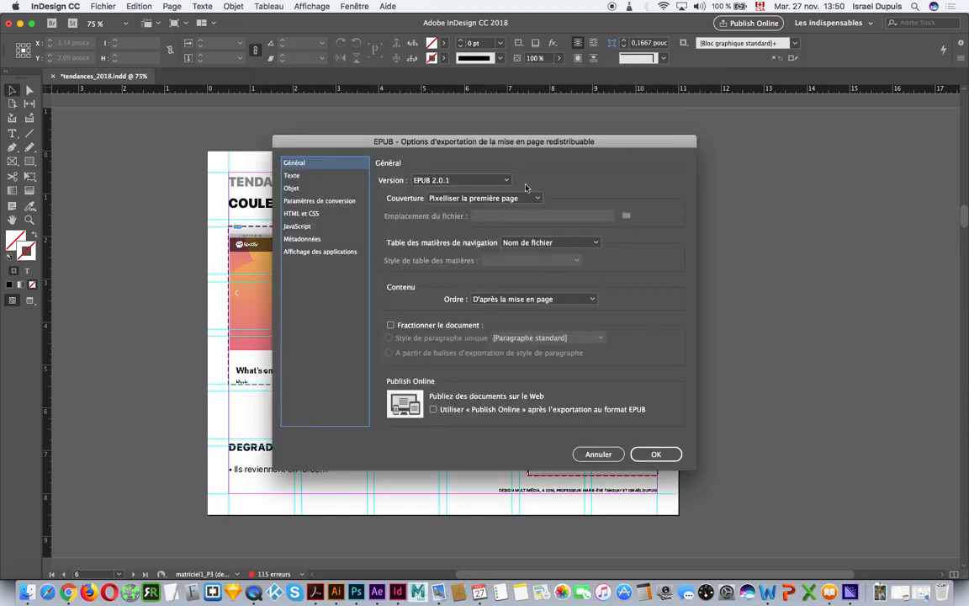
Review the reflowable EPUB's HTML and CSS, conversion, object, text and general export options.
left_click(301, 213)
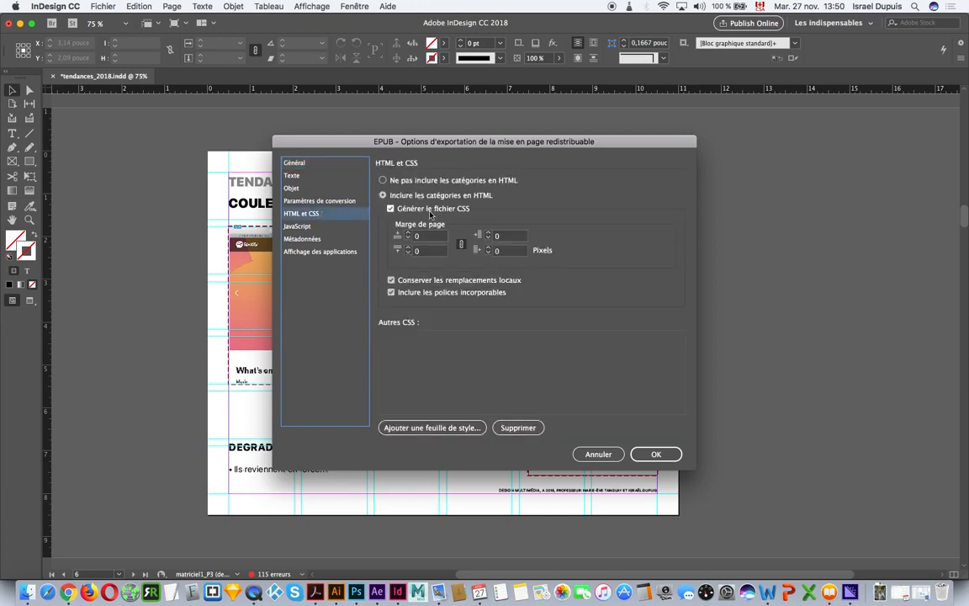
left_click(329, 202)
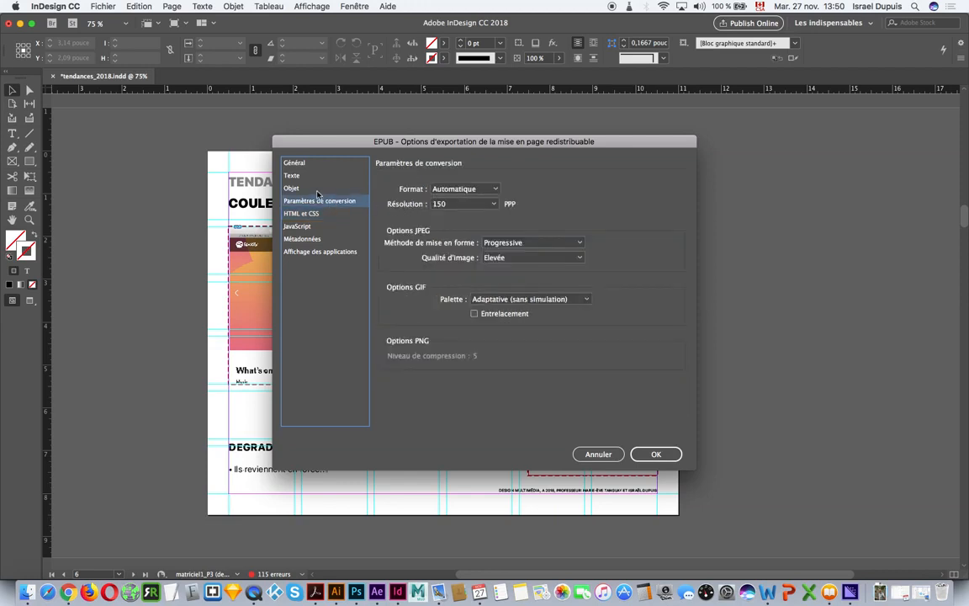
left_click(313, 189)
left_click(318, 177)
left_click(317, 163)
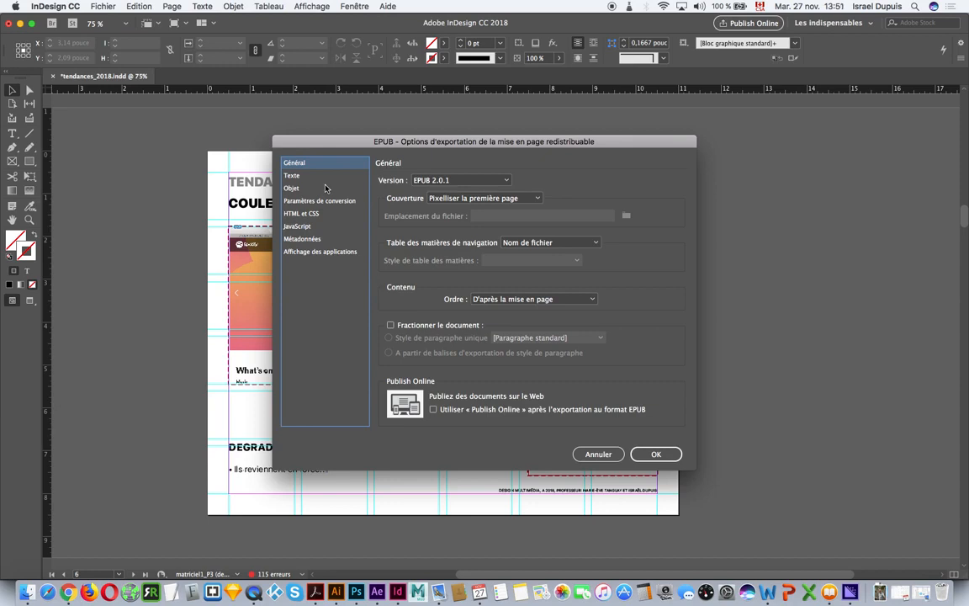
Export the reflowable EPUB as version 2.0.1 with a rasterized first-page cover and content ordered by page layout.
left_click(657, 455)
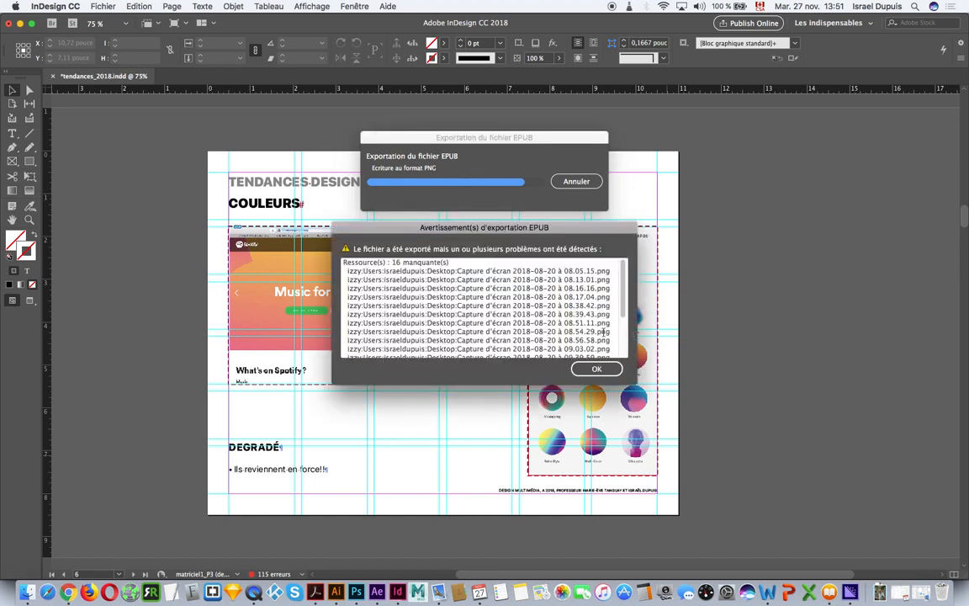
left_click(594, 370)
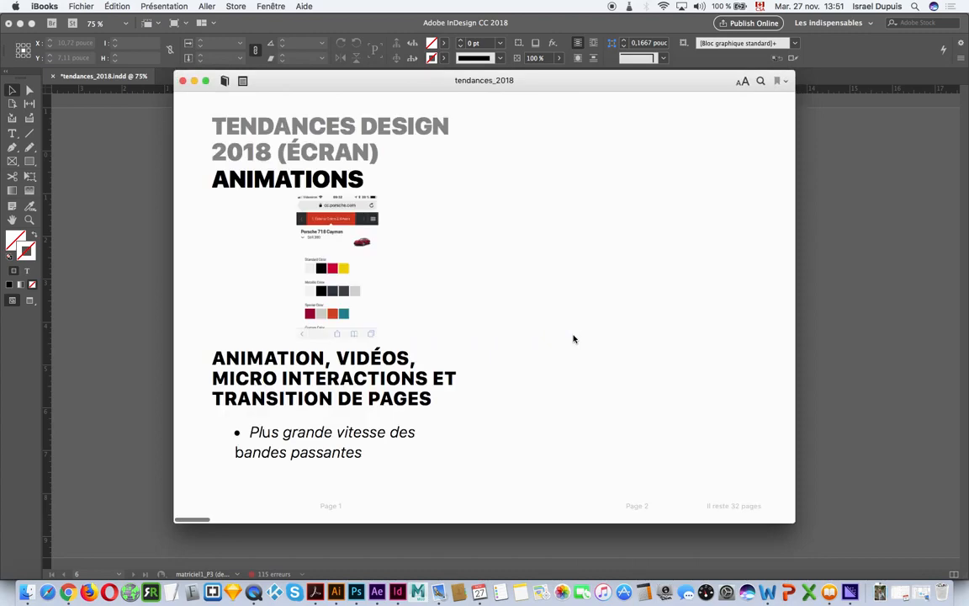
Narrow the exported book's window in iBooks to check the text reflow, page to Couleurs, and return to InDesign.
left_click_drag(795, 340, 557, 330)
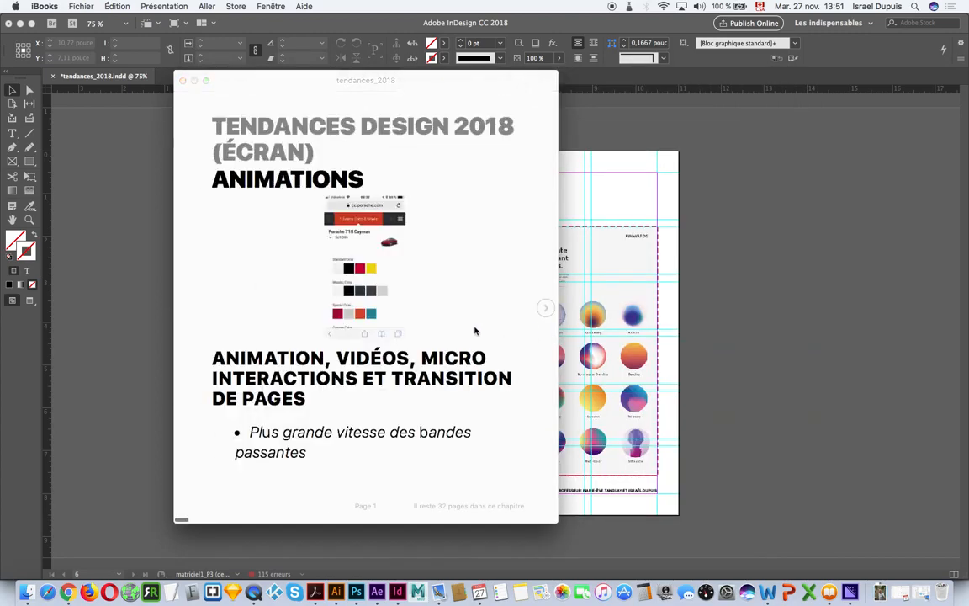
left_click(546, 309)
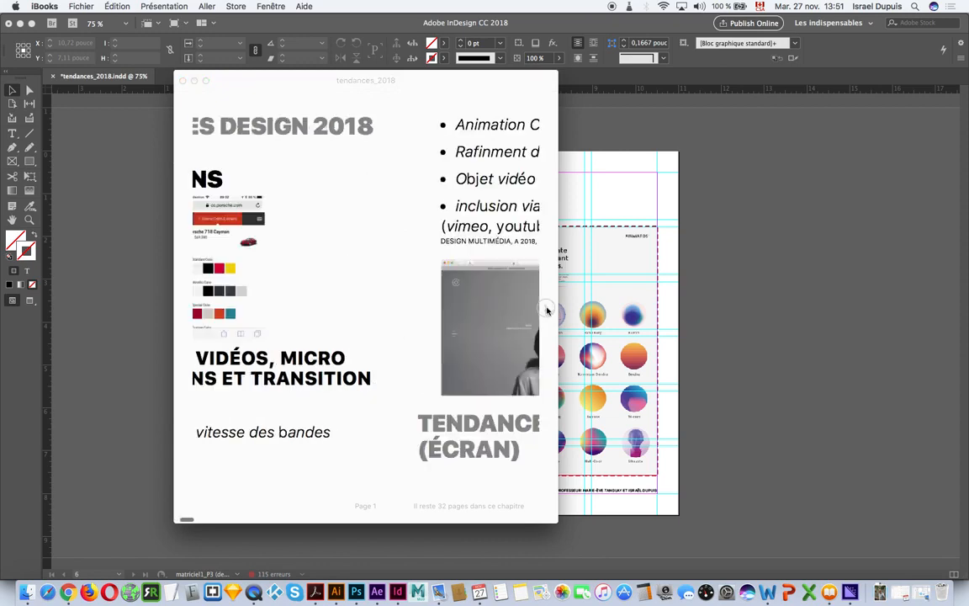
left_click(546, 309)
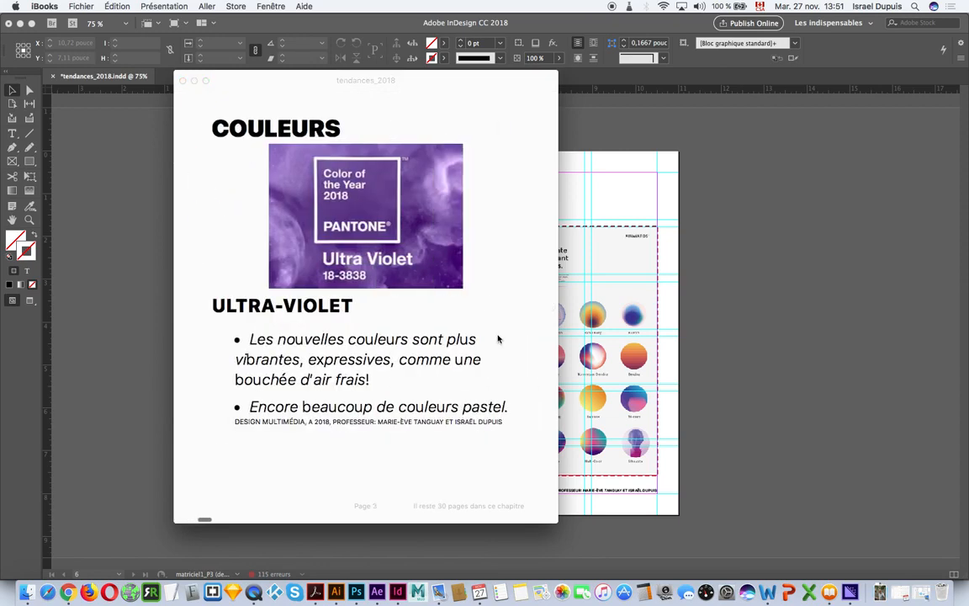
left_click(182, 80)
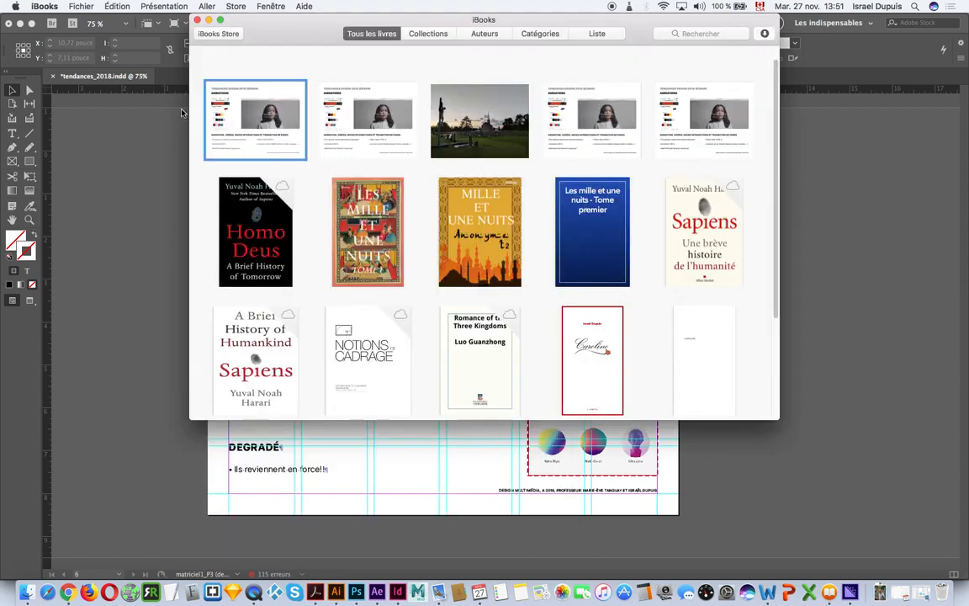
left_click(143, 112)
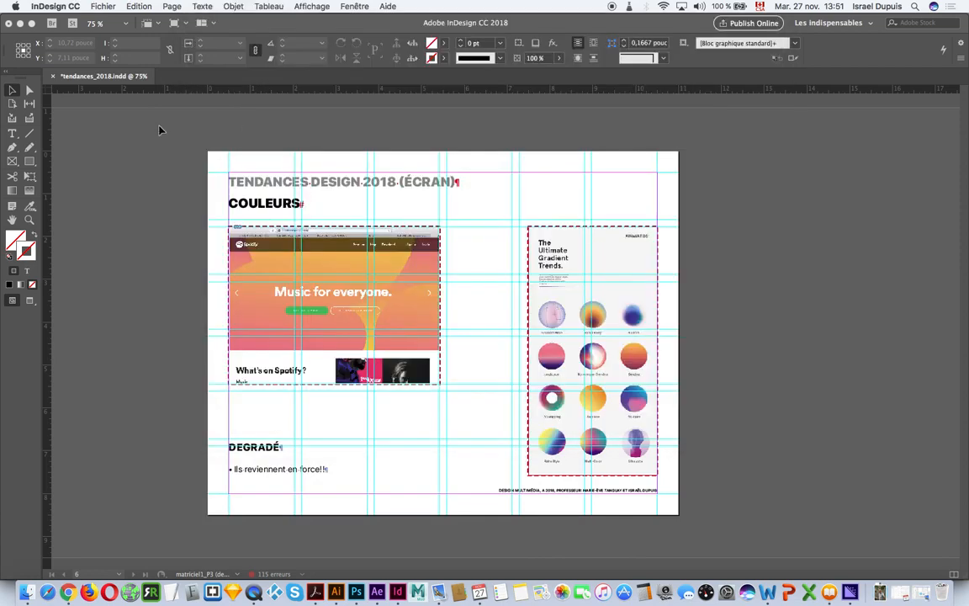
Switch to After Effects, move the playhead to 0:00:06:26, and add the imprimer_au_cegep_logiciel composition to the Adobe Media Encoder queue.
left_click(376, 592)
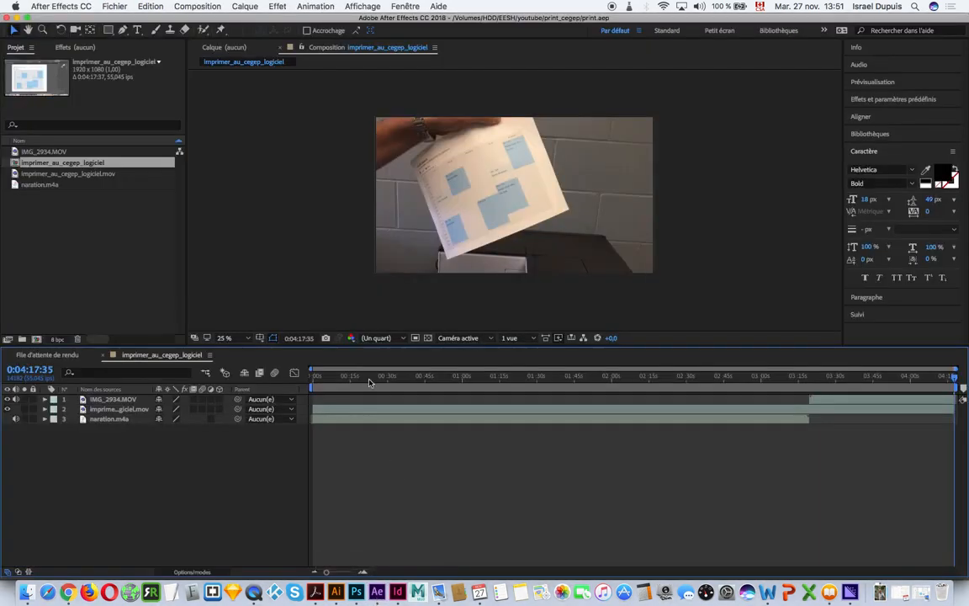
left_click_drag(320, 375, 329, 377)
left_click(125, 6)
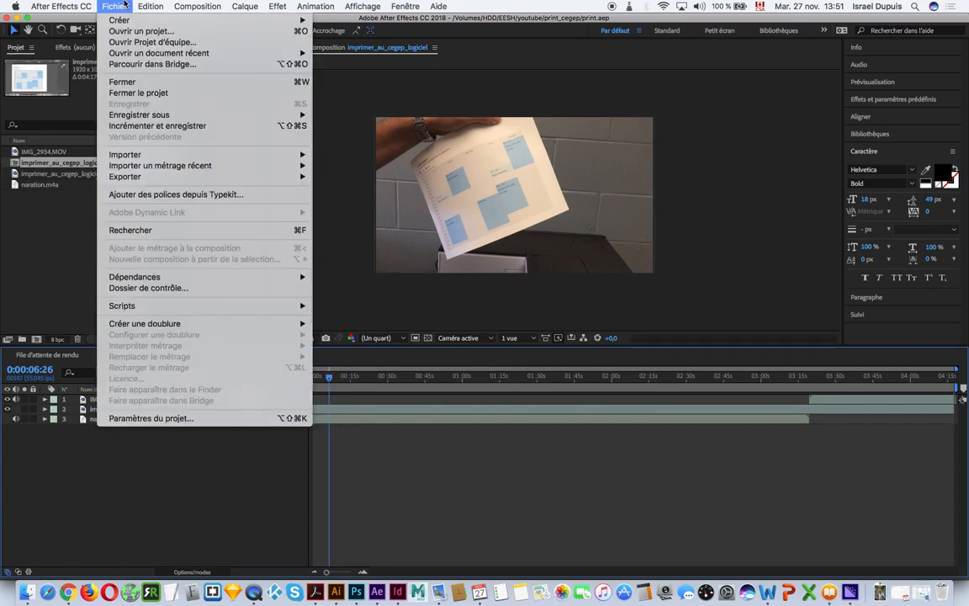
mouse_move(261, 178)
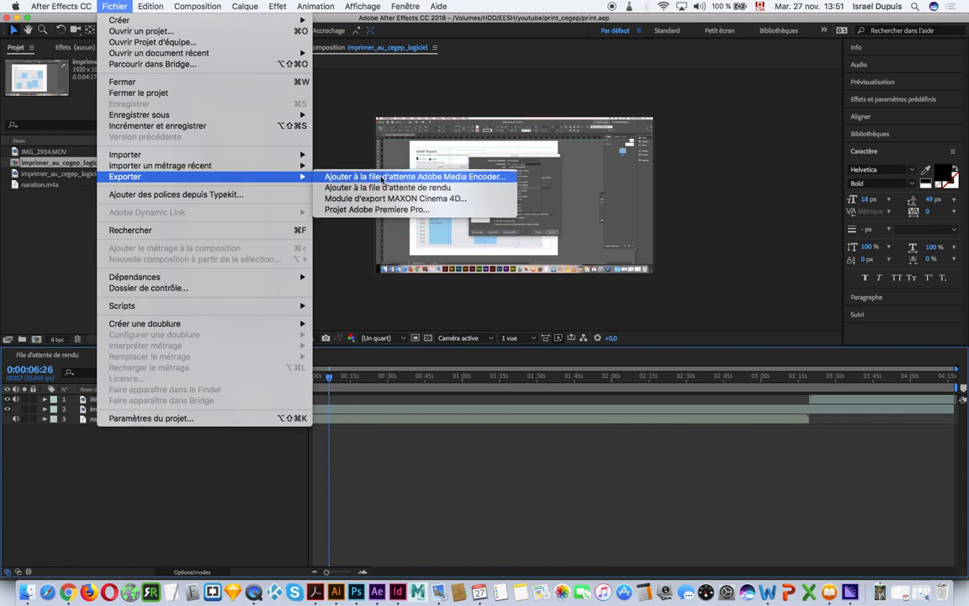
left_click(381, 177)
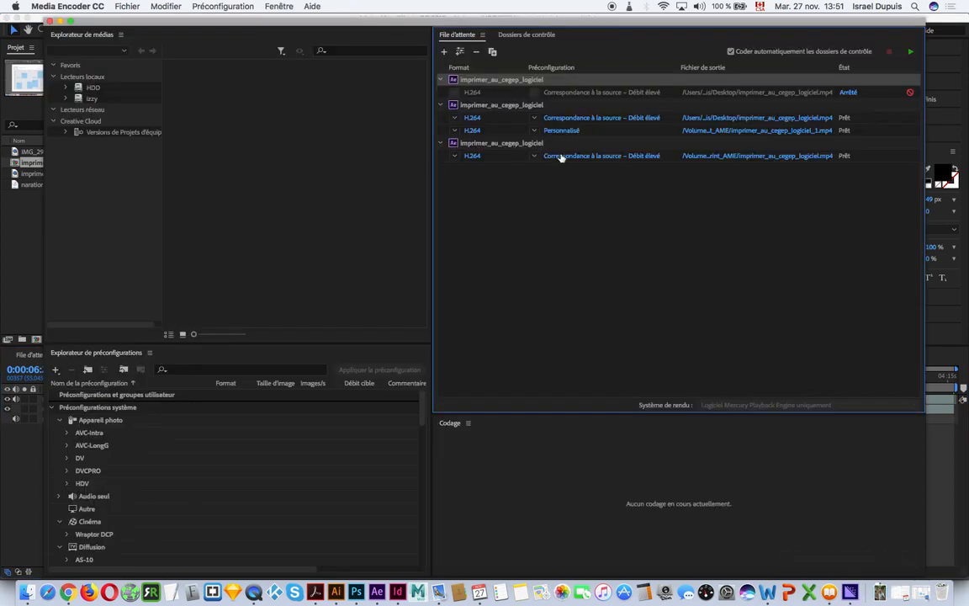
Duplicate the last queued imprimer_au_cegep_logiciel source and add an H.264 "Correspondance à la source – Débit moyen" output to the copy.
left_click(527, 145)
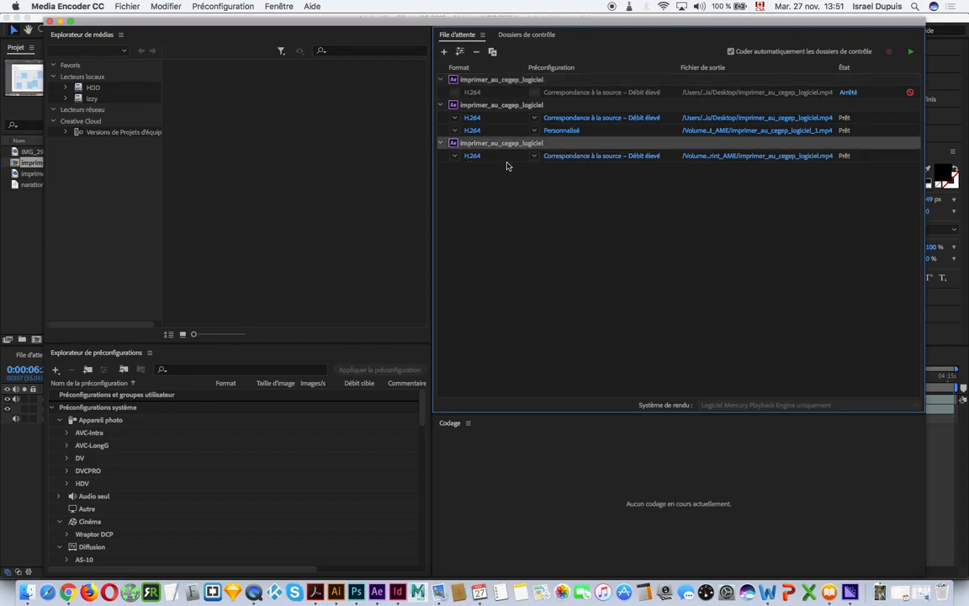
key("super+d")
scroll(78, 457, "down", 15)
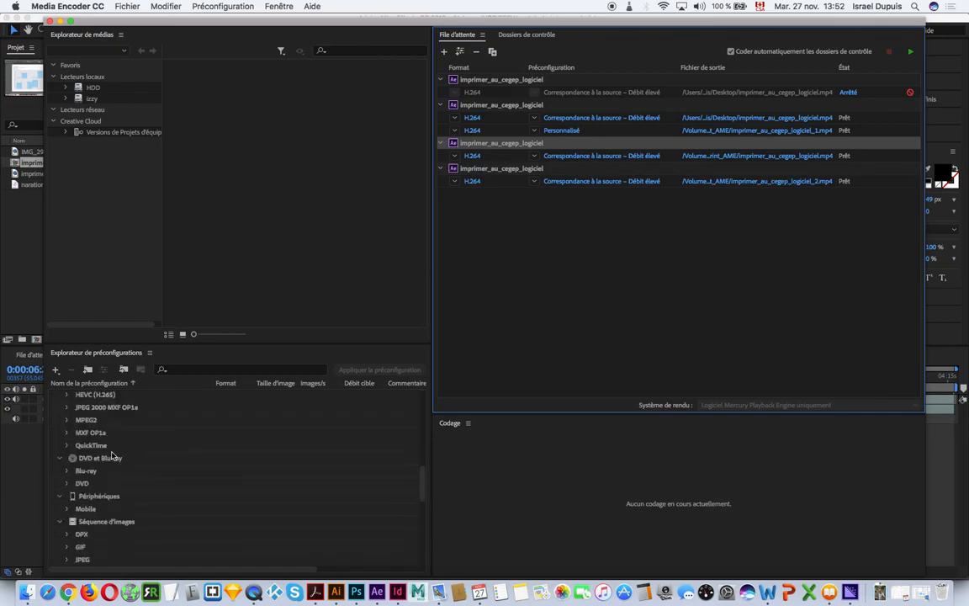
scroll(112, 455, "up", 5)
scroll(111, 455, "down", 4)
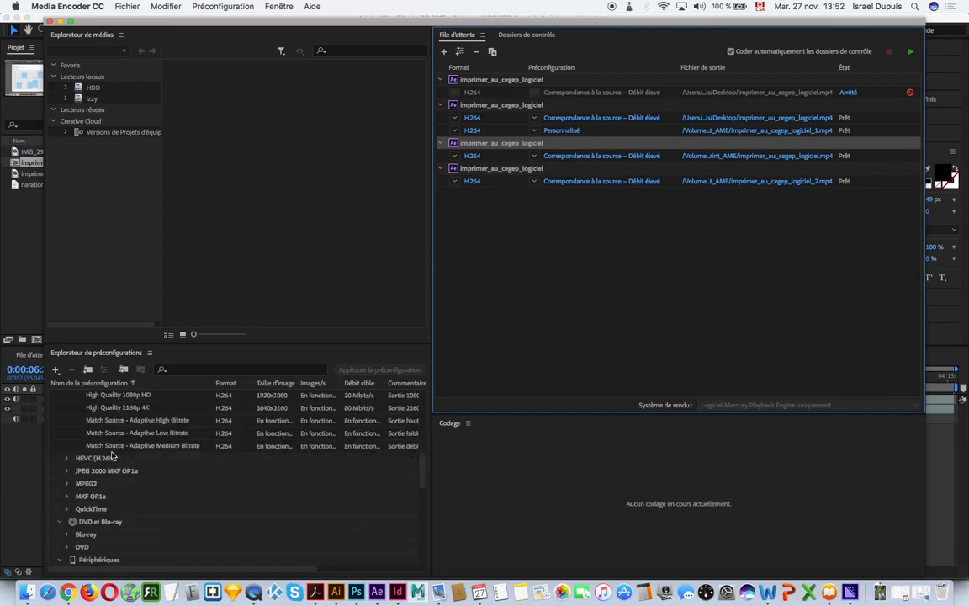
scroll(112, 455, "down", 4)
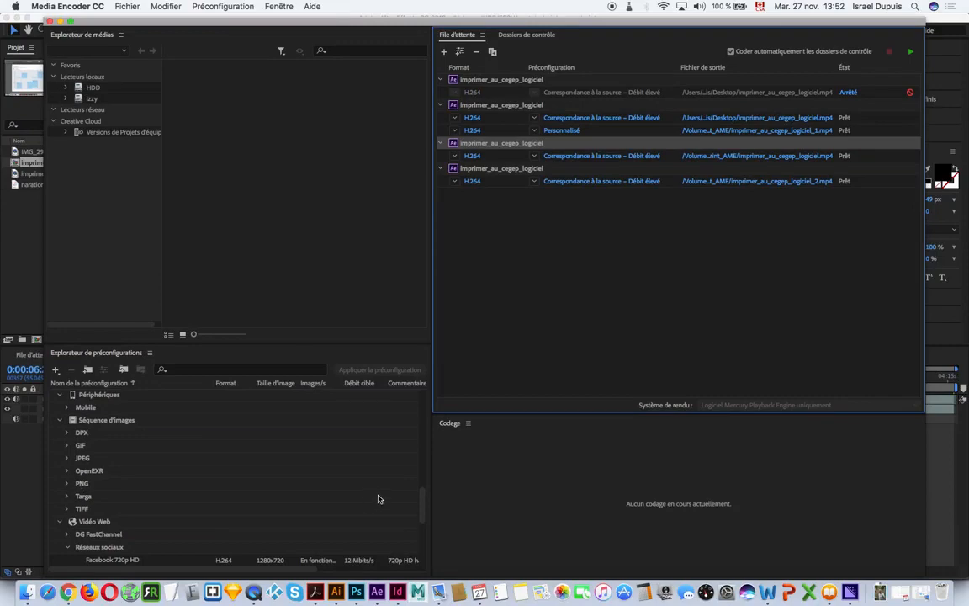
left_click_drag(424, 515, 428, 459)
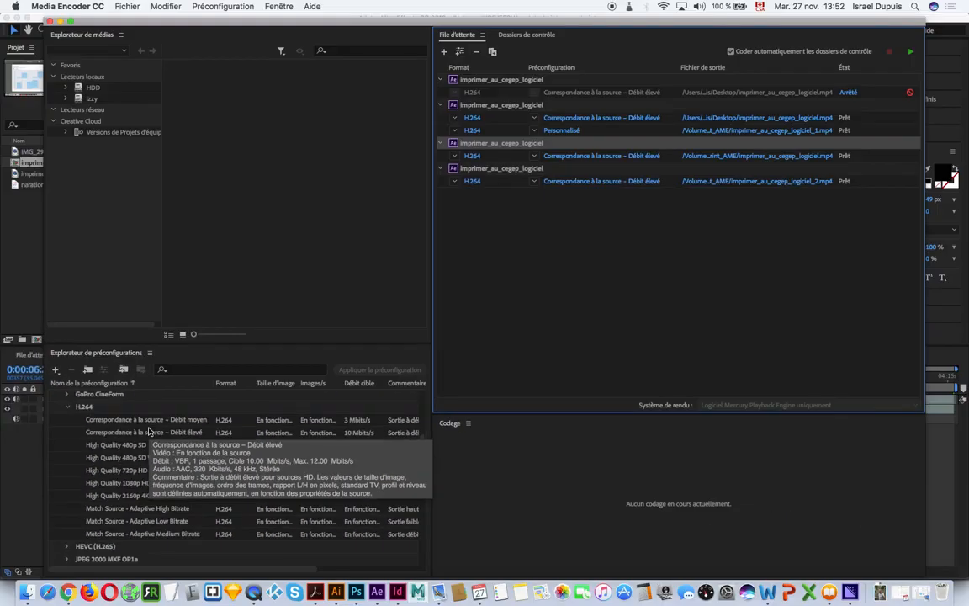
left_click(184, 421)
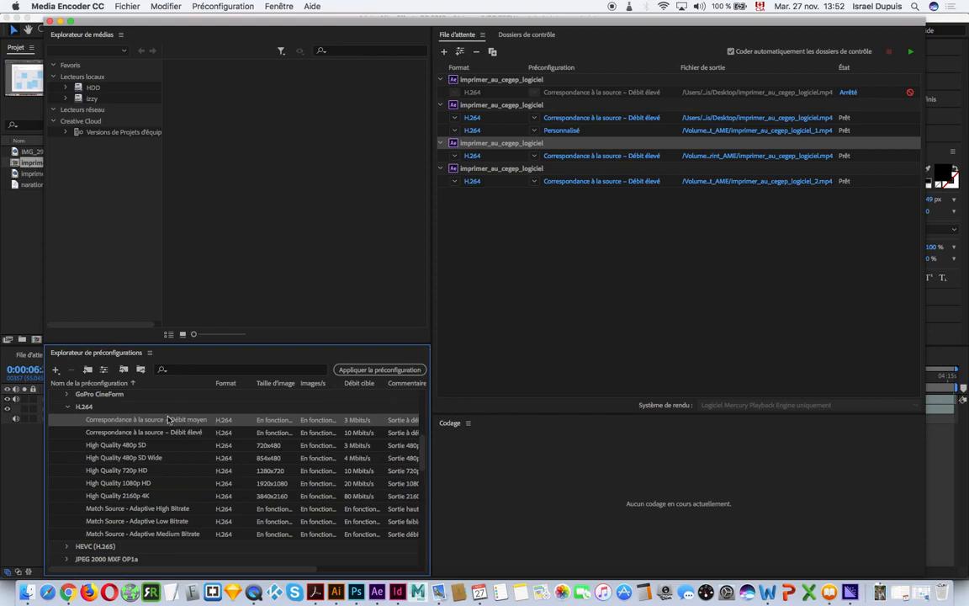
left_click_drag(145, 420, 476, 174)
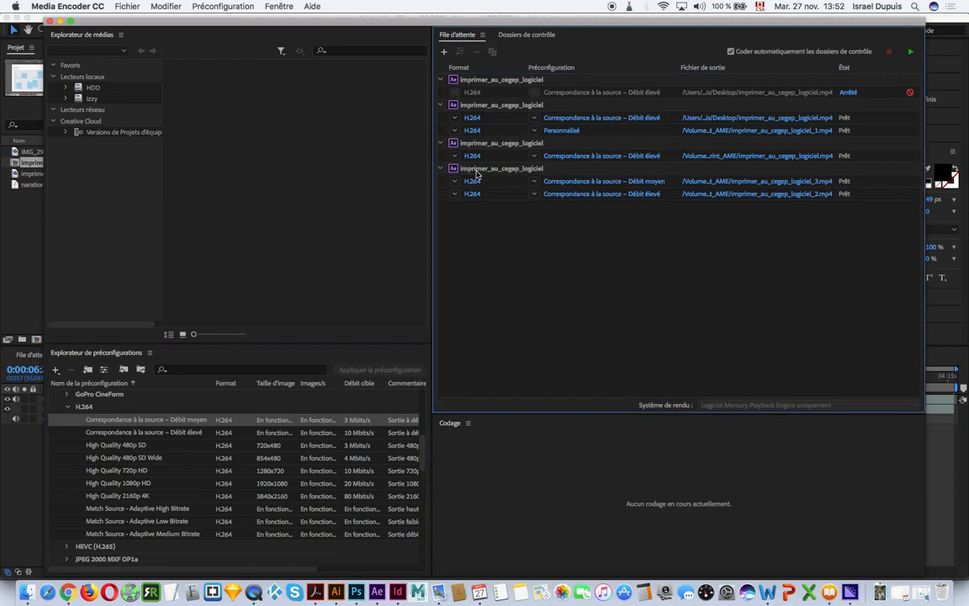
Compare the last source's Débit moyen and Débit élevé outputs, and view the Débit élevé preset's encoding details.
left_click(673, 185)
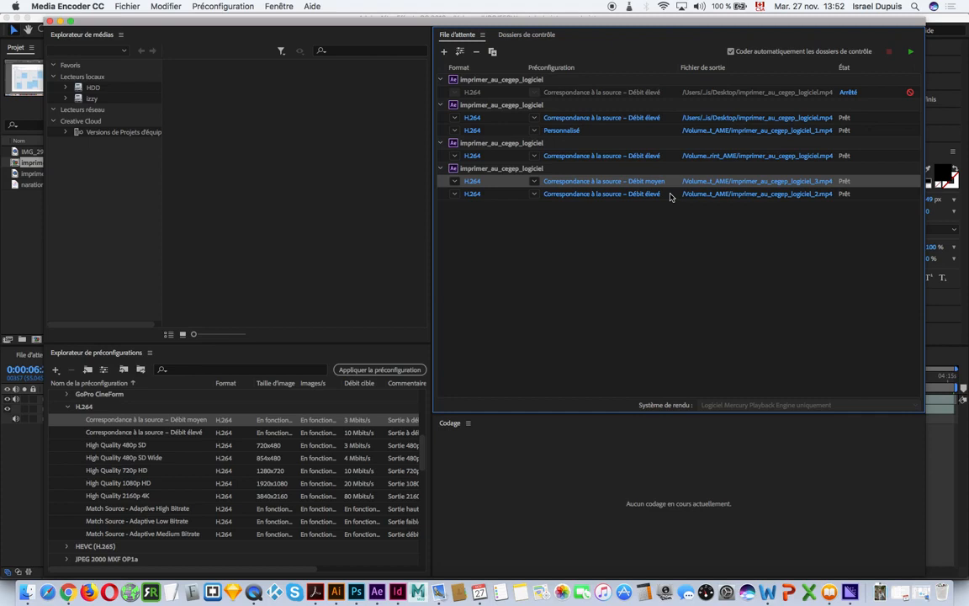
left_click(670, 195)
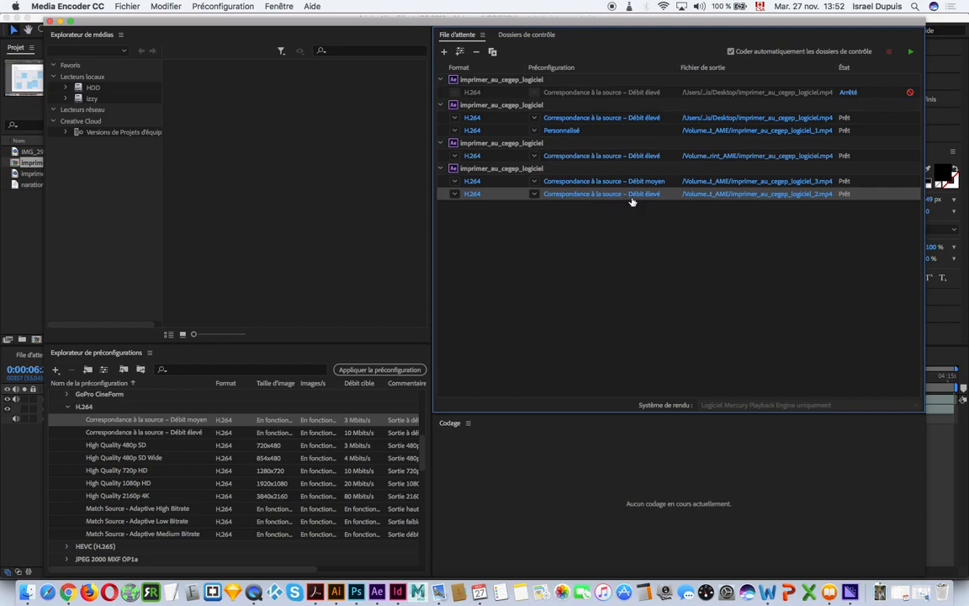
mouse_move(631, 202)
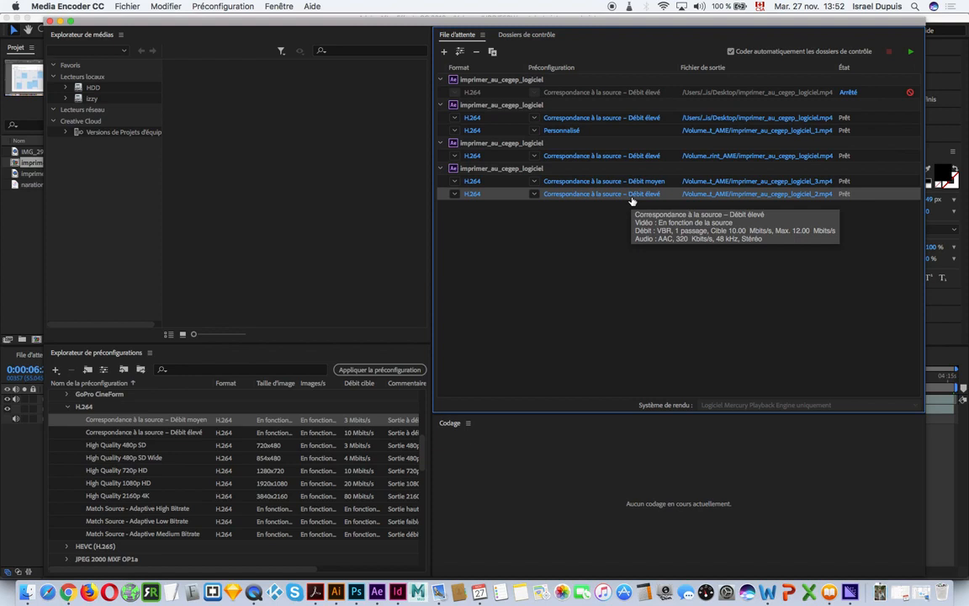